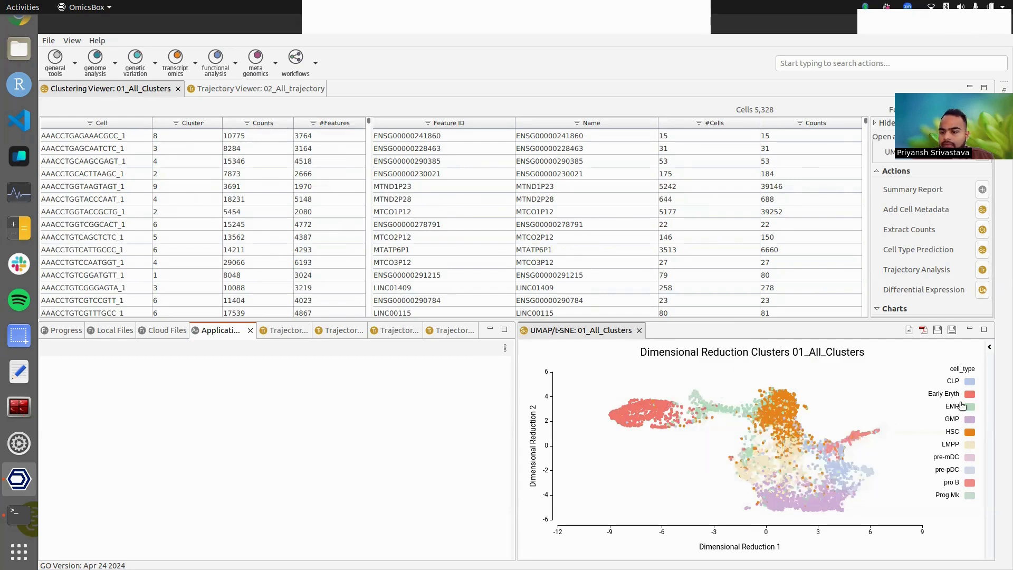
Start a Monocle3 trajectory analysis for 01_All_Clusters and proceed to the root cell selection
mouse_move(786, 401)
mouse_move(703, 413)
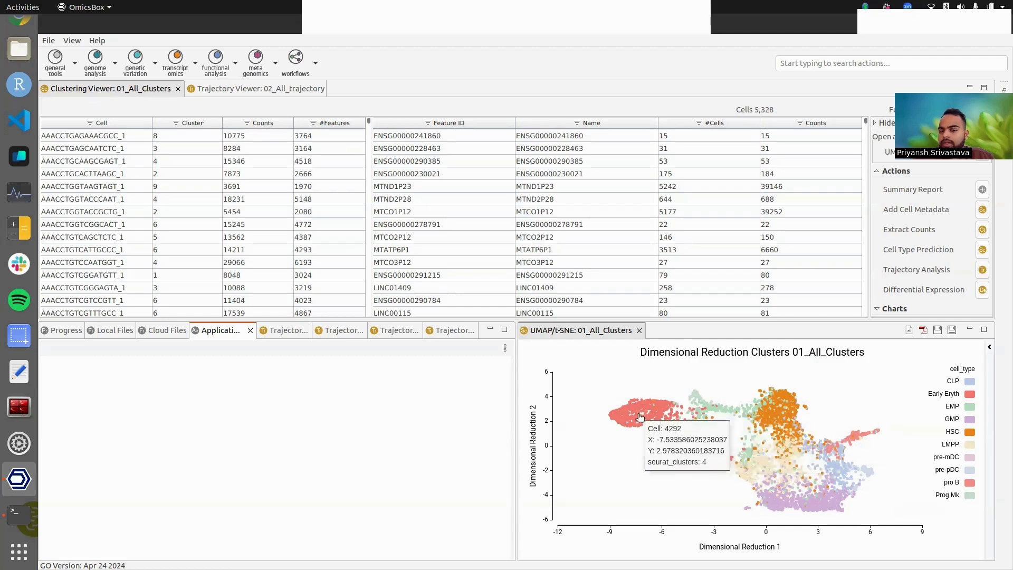
mouse_move(657, 411)
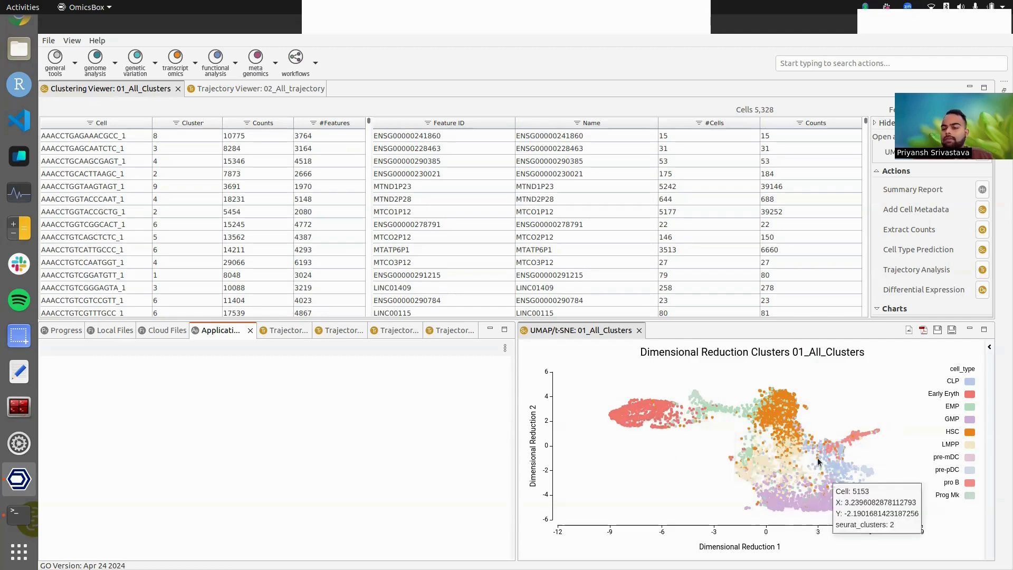
mouse_move(768, 467)
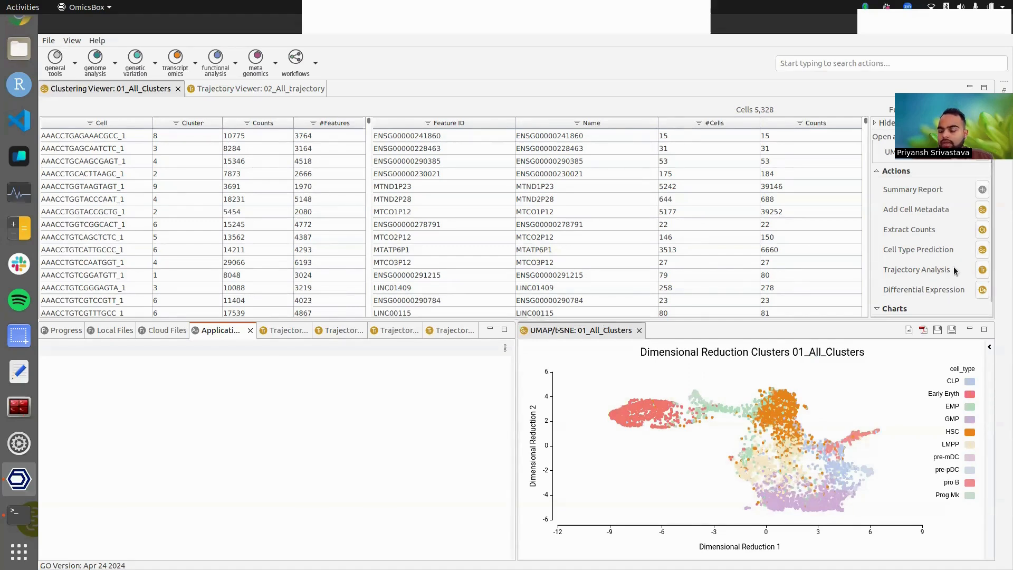
left_click(982, 270)
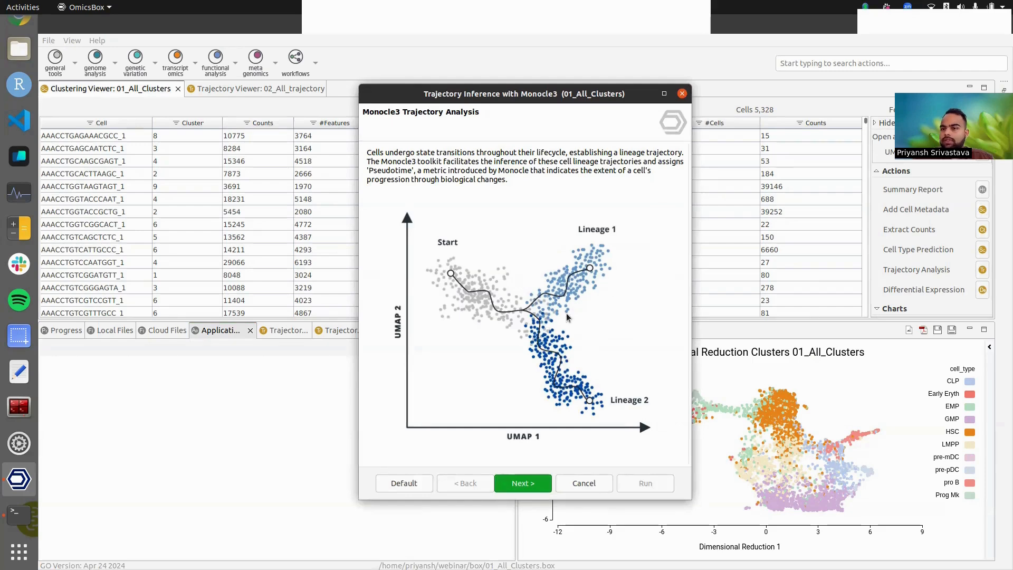
left_click(523, 483)
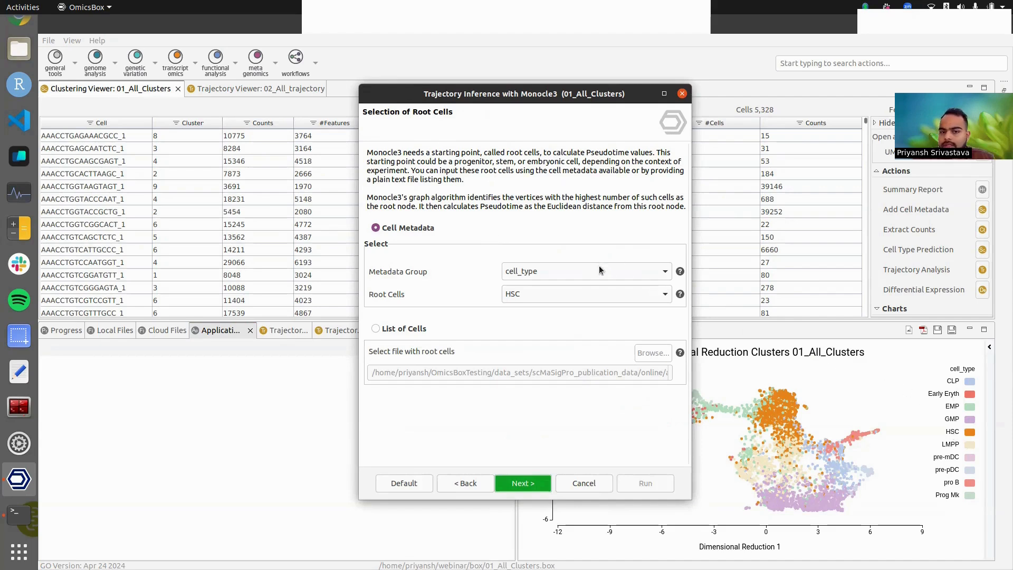
Select HSC as the root cells within the cell_type metadata group and continue to the data pre-processing settings
left_click(590, 294)
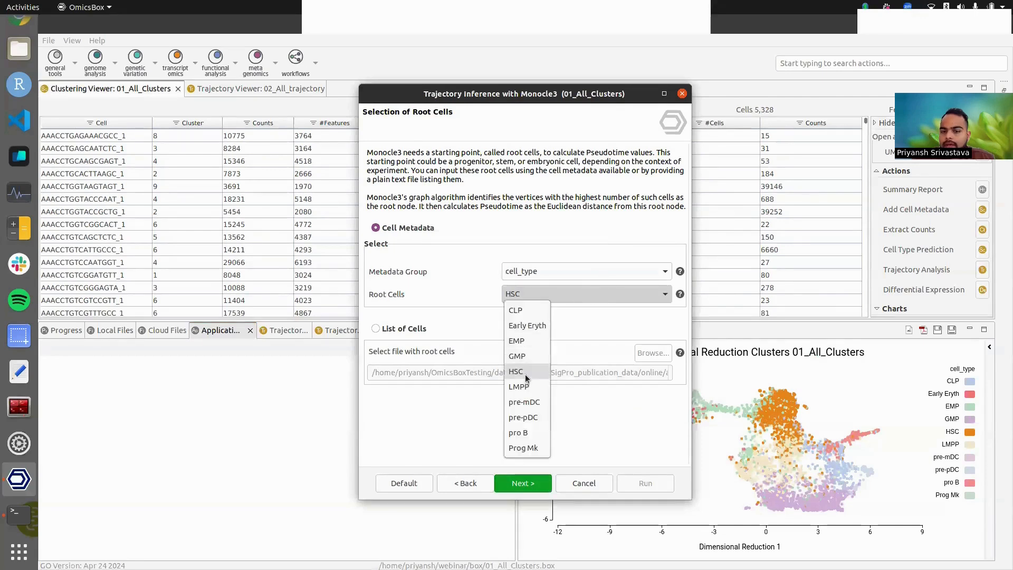
left_click(524, 374)
left_click(571, 295)
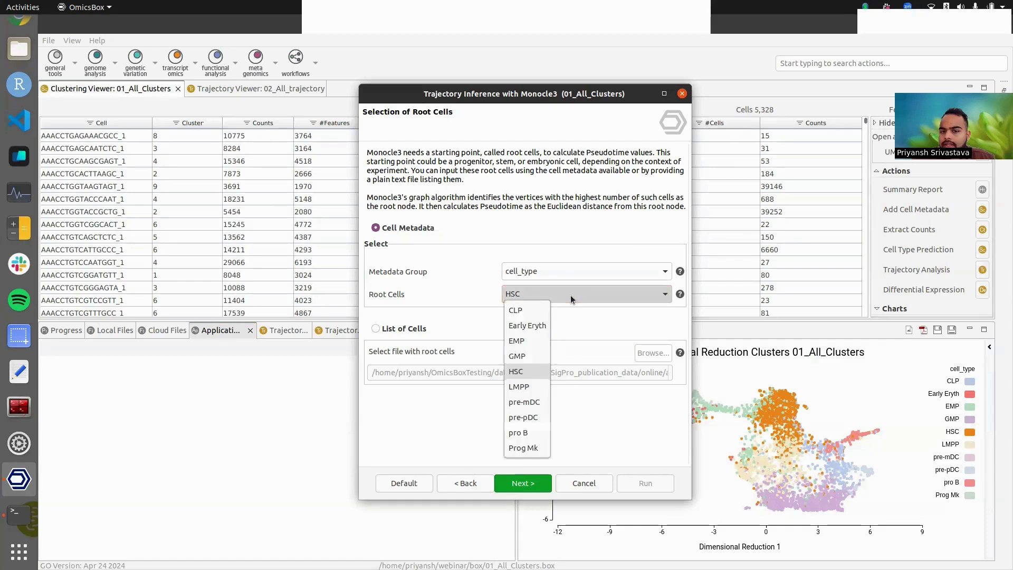
left_click(527, 387)
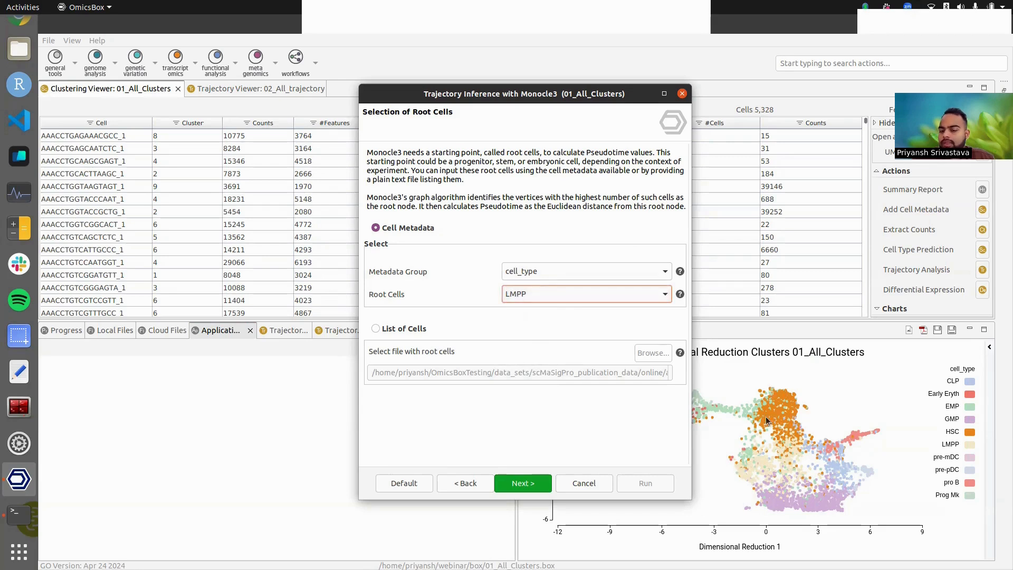
left_click(606, 292)
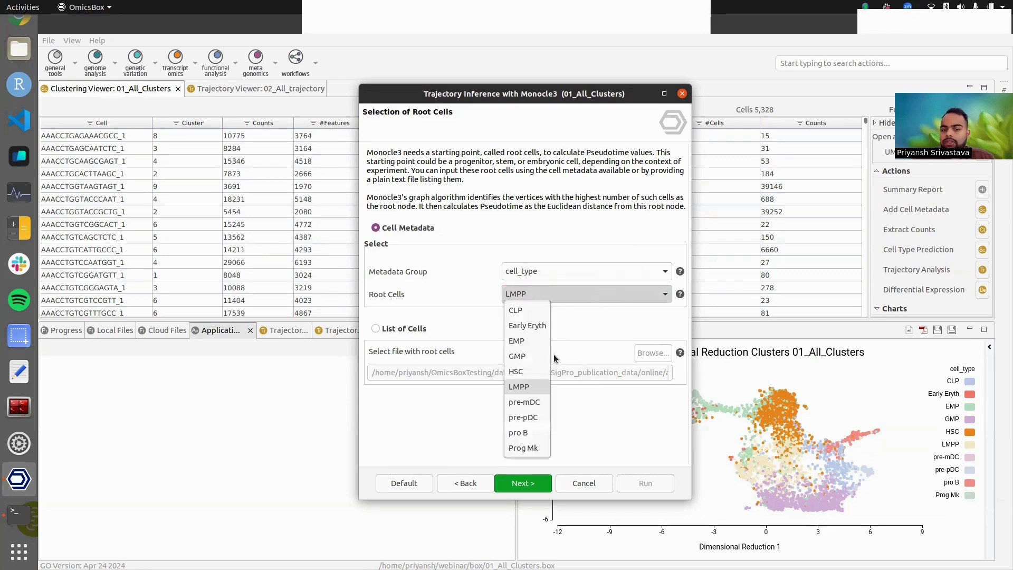
left_click(526, 373)
left_click(524, 482)
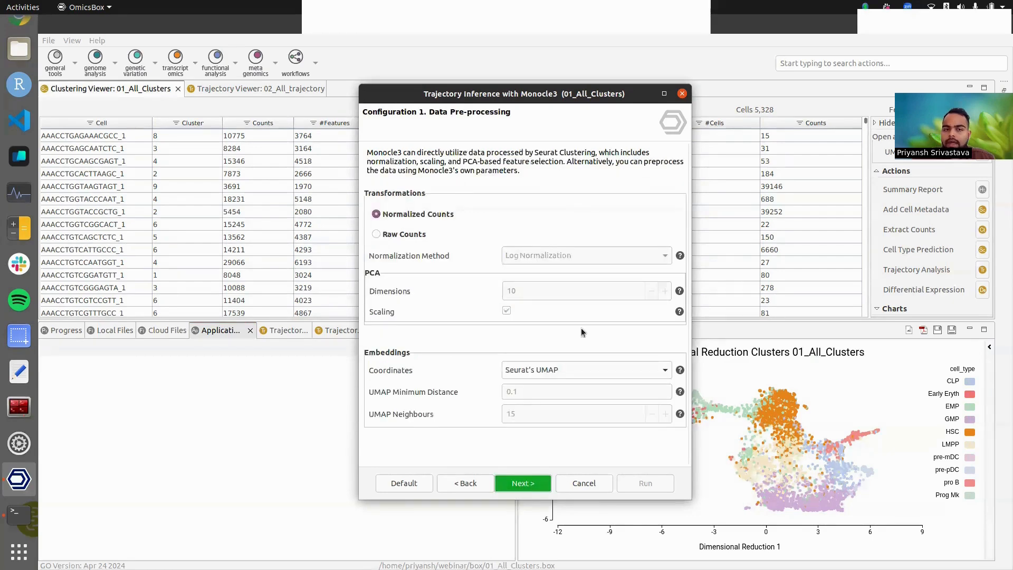
Check the normalization methods offered for Raw Counts, then set the transformation back to Normalized Counts
left_click(401, 235)
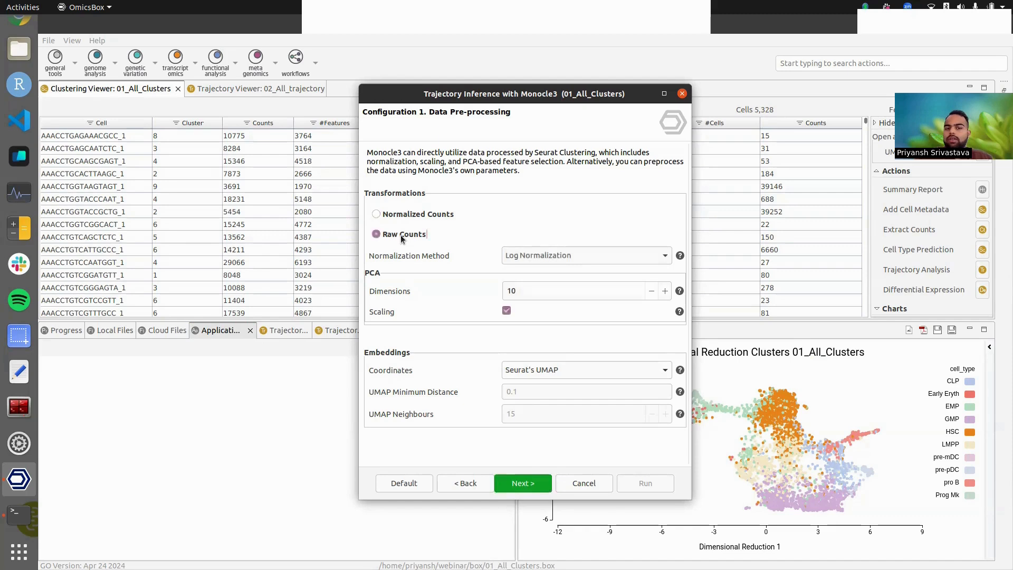
left_click(526, 255)
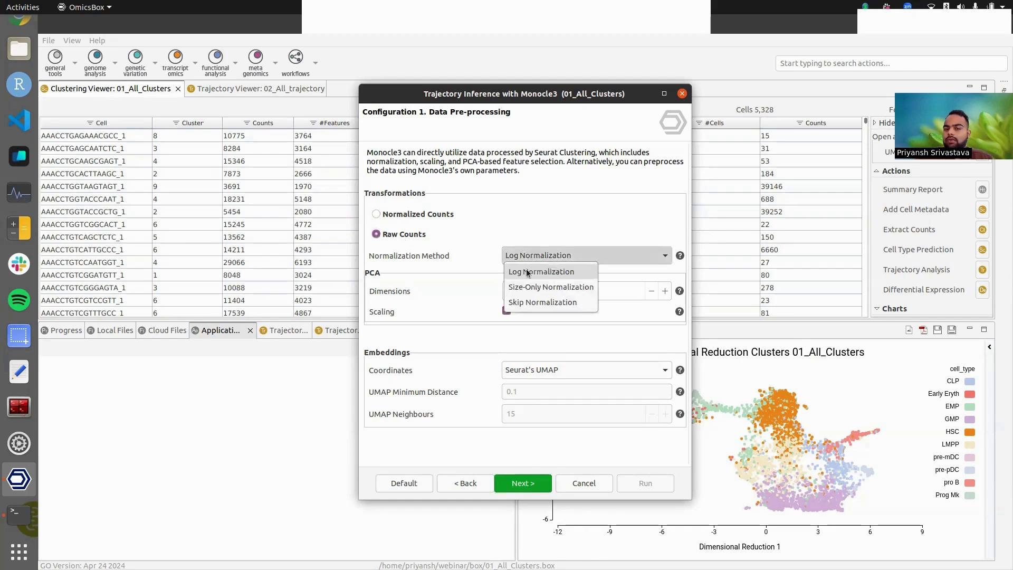
left_click(400, 213)
left_click(400, 213)
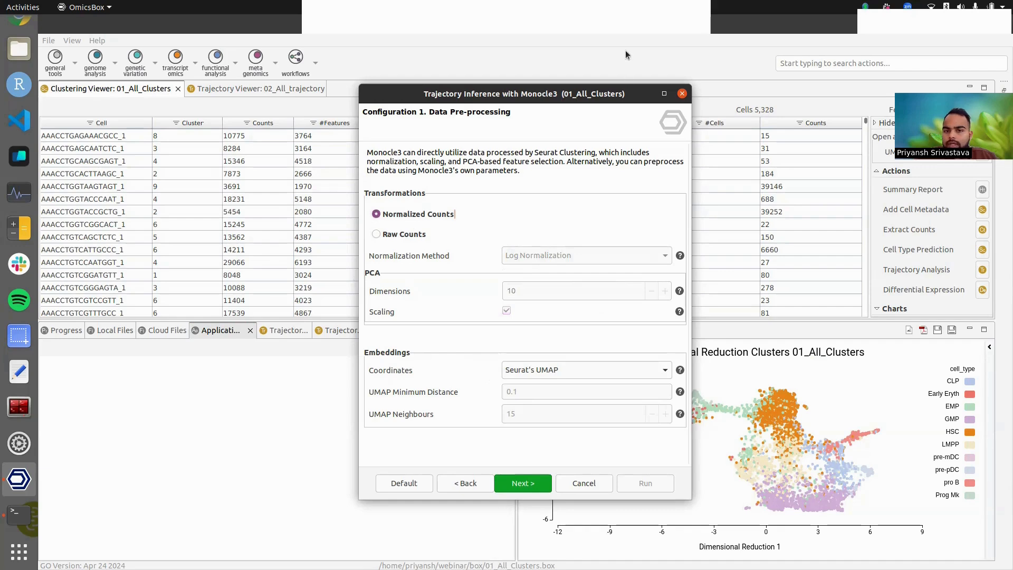
Try Re-calculate UMAP for the embedding coordinates, return to Seurat's UMAP and proceed to the clustering and trajectory settings
left_click_drag(602, 94, 349, 73)
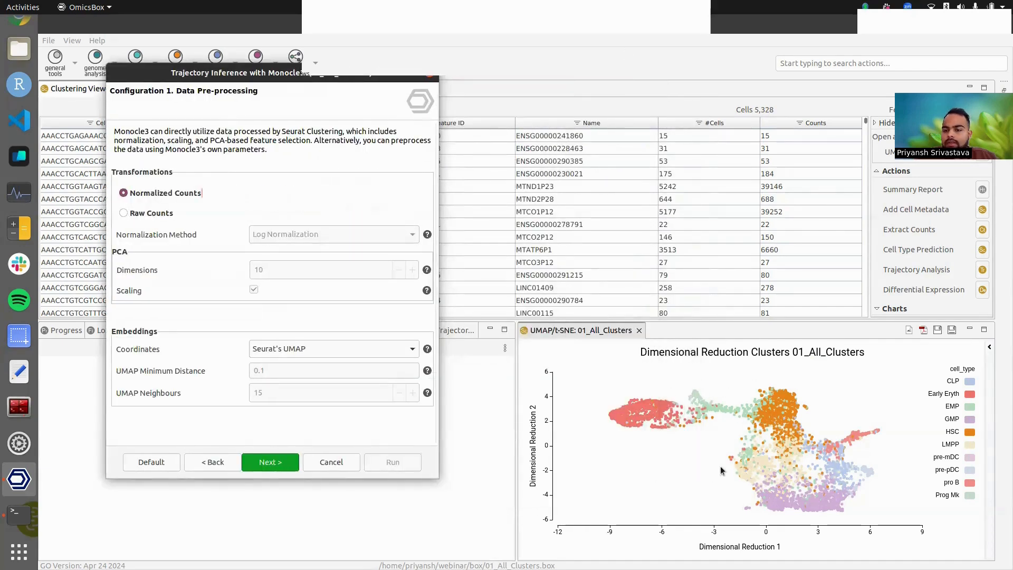
left_click(315, 350)
left_click(316, 393)
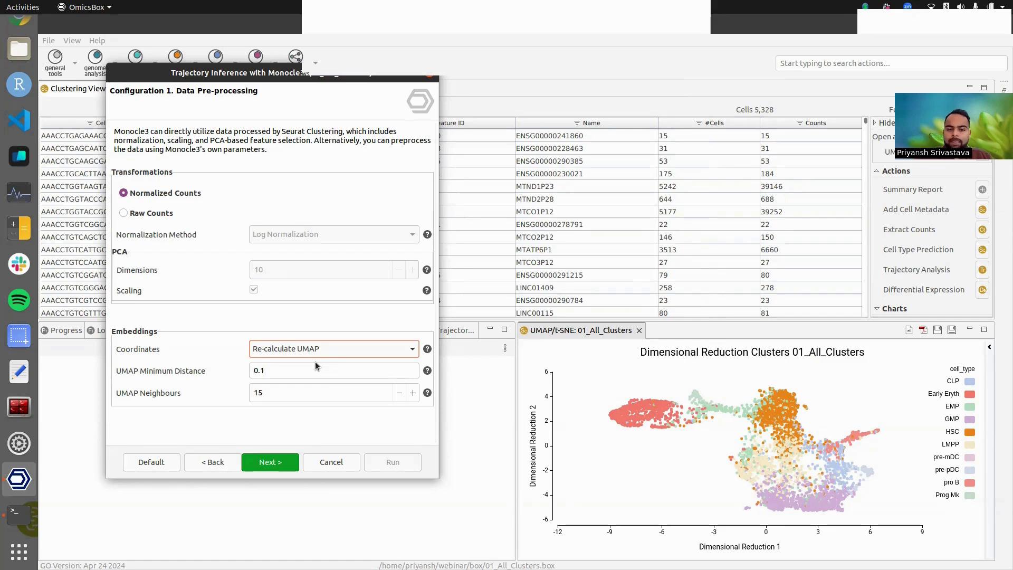
left_click(347, 353)
left_click(318, 365)
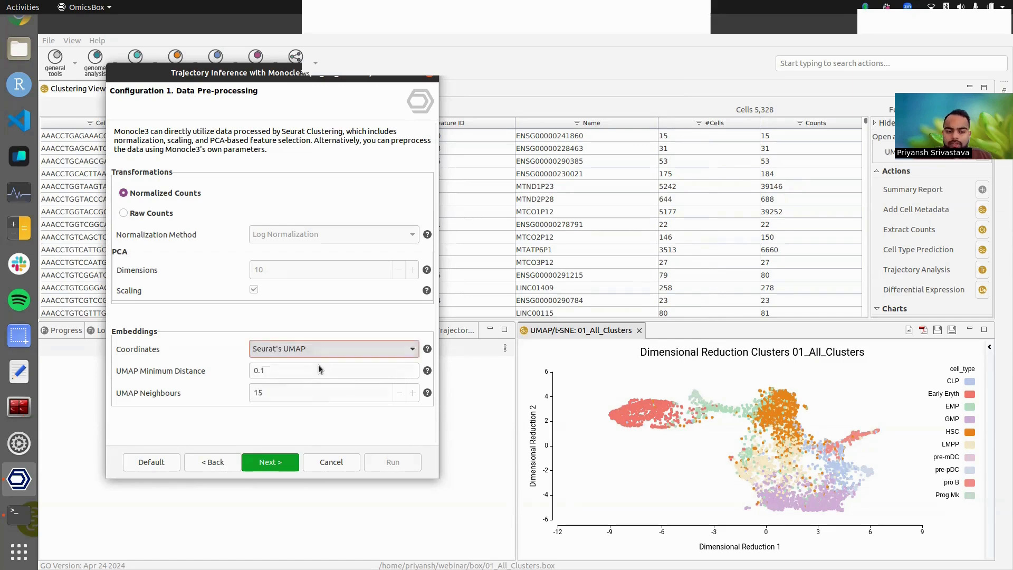
left_click(284, 465)
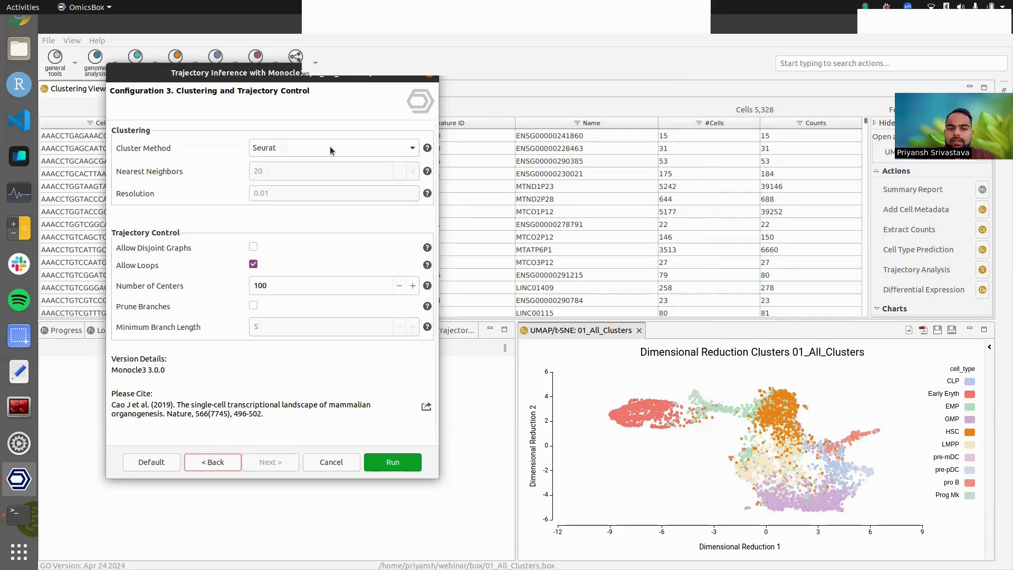
Review the cluster methods, keep Seurat, and close the trajectory inference wizard without running it
left_click(306, 147)
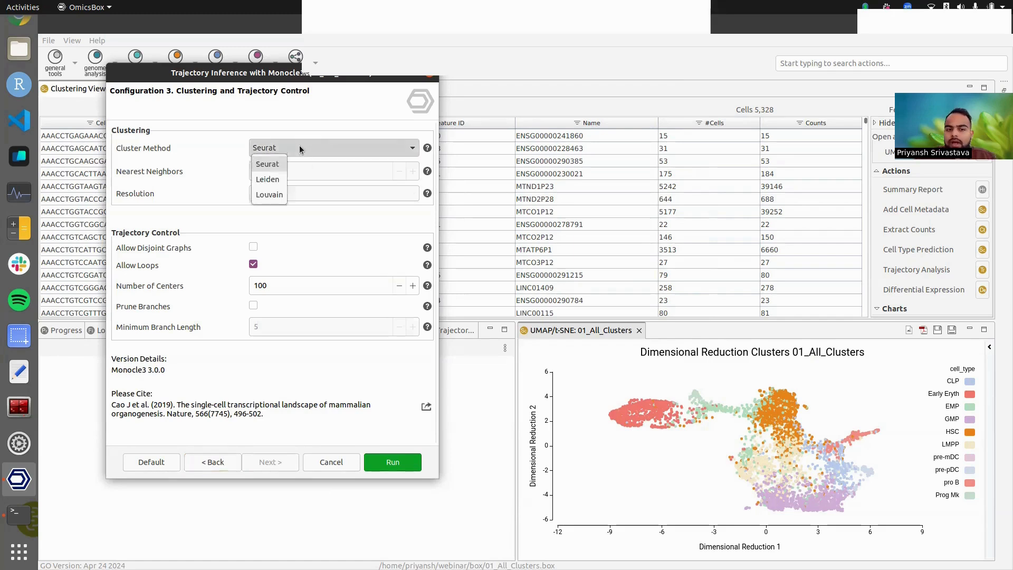
left_click(276, 170)
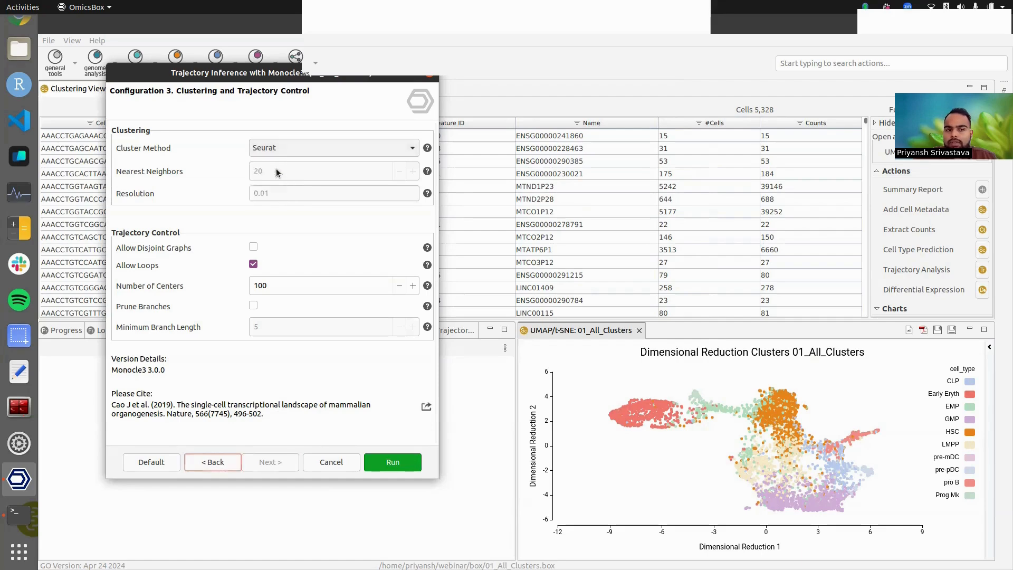
left_click_drag(277, 74, 539, 100)
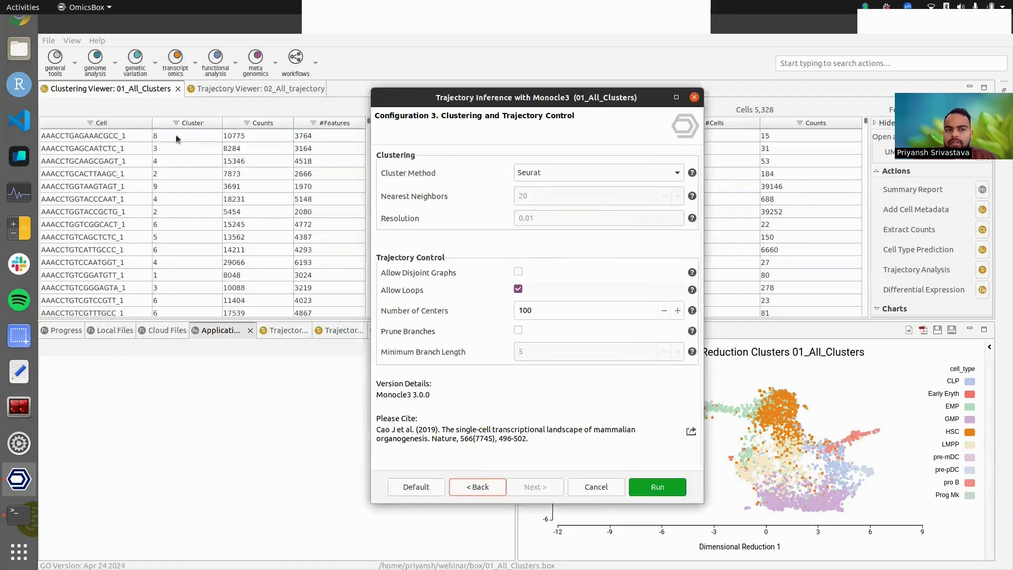
left_click_drag(472, 98, 264, 97)
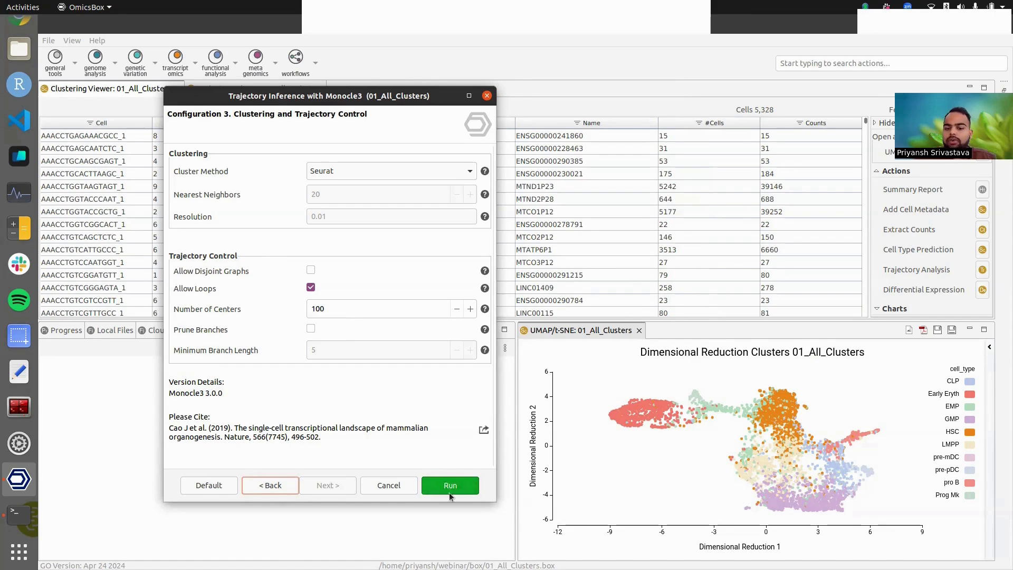
left_click(486, 95)
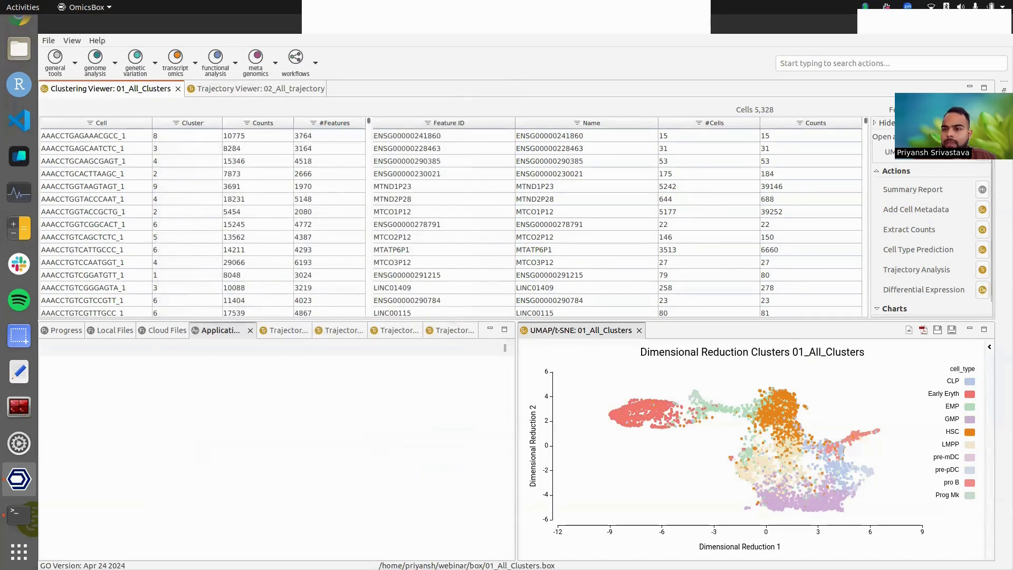
Restore the 02_All_trajectory UMAP chart, color its cells by Pseudotime and hide the chart's side panel
left_click(1004, 90)
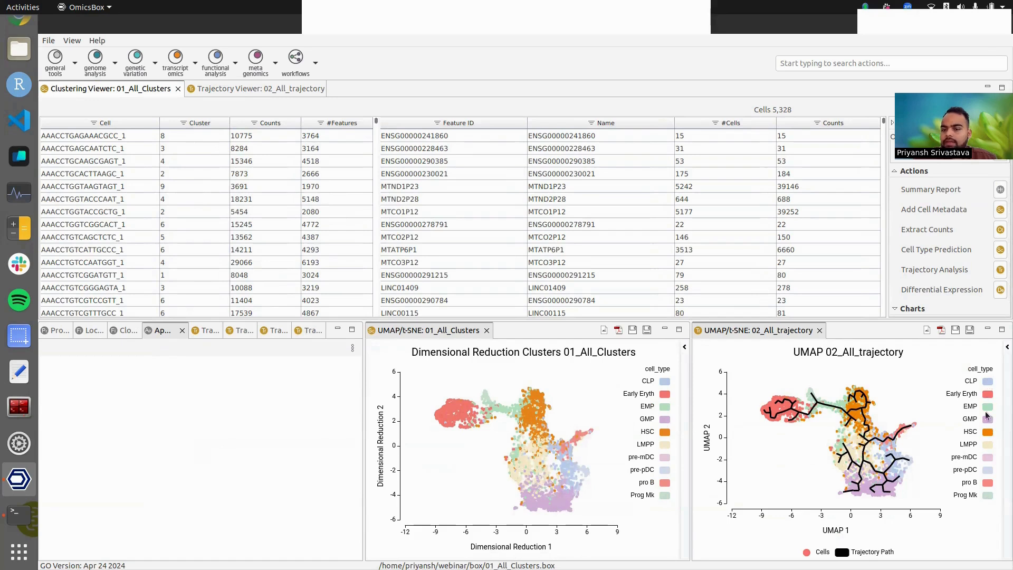
mouse_move(849, 405)
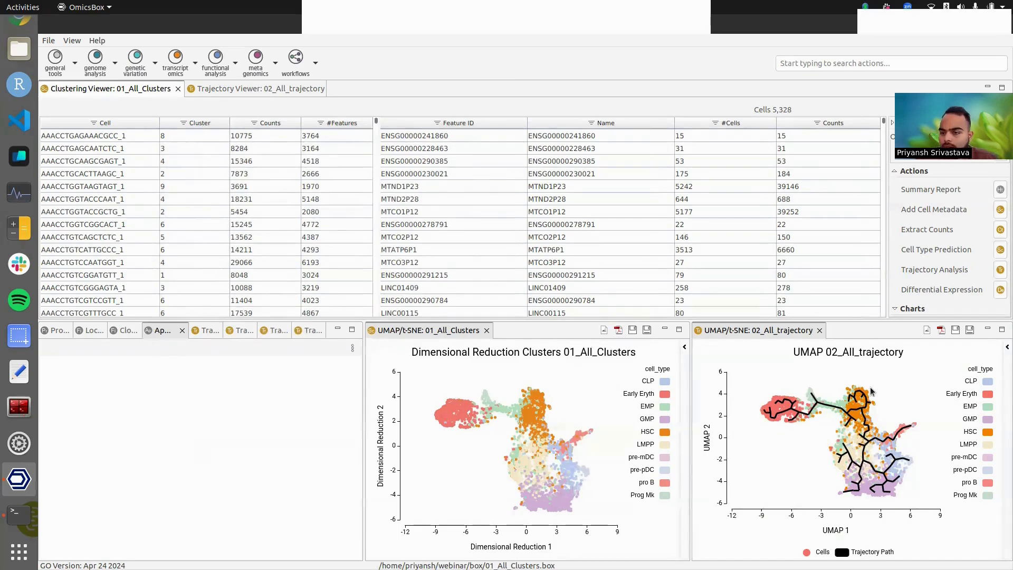
left_click(1006, 347)
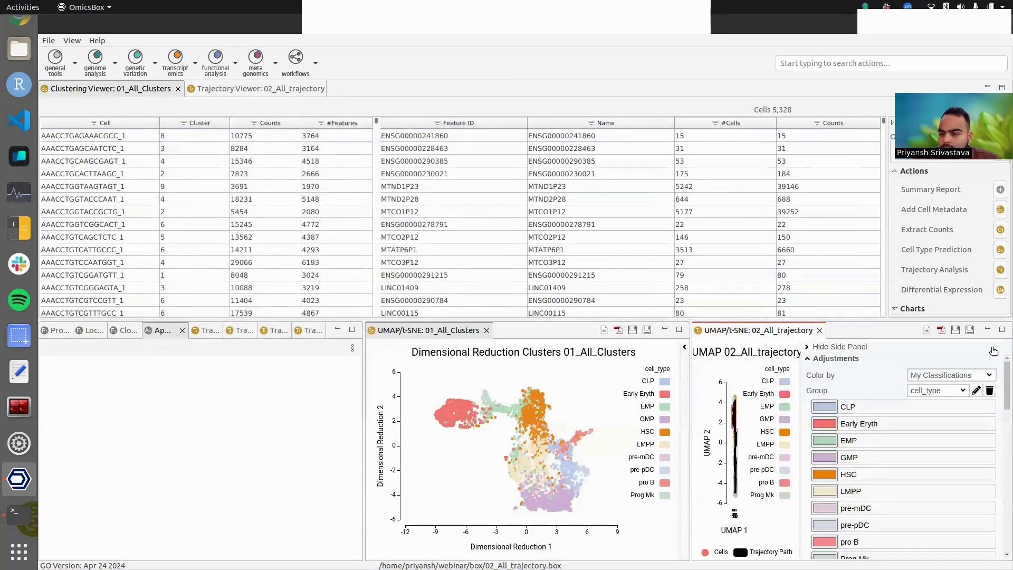
left_click(981, 375)
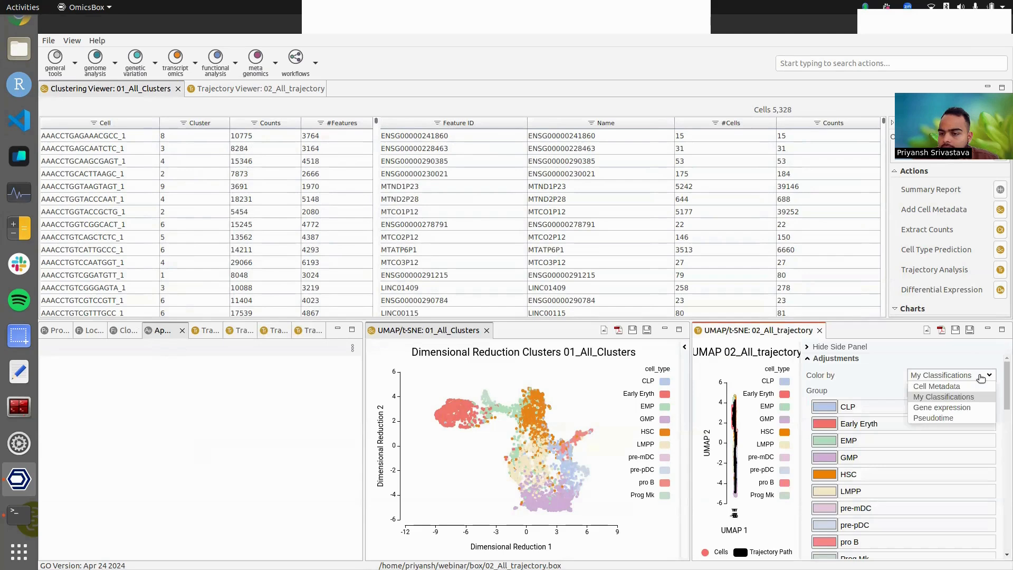
left_click(968, 422)
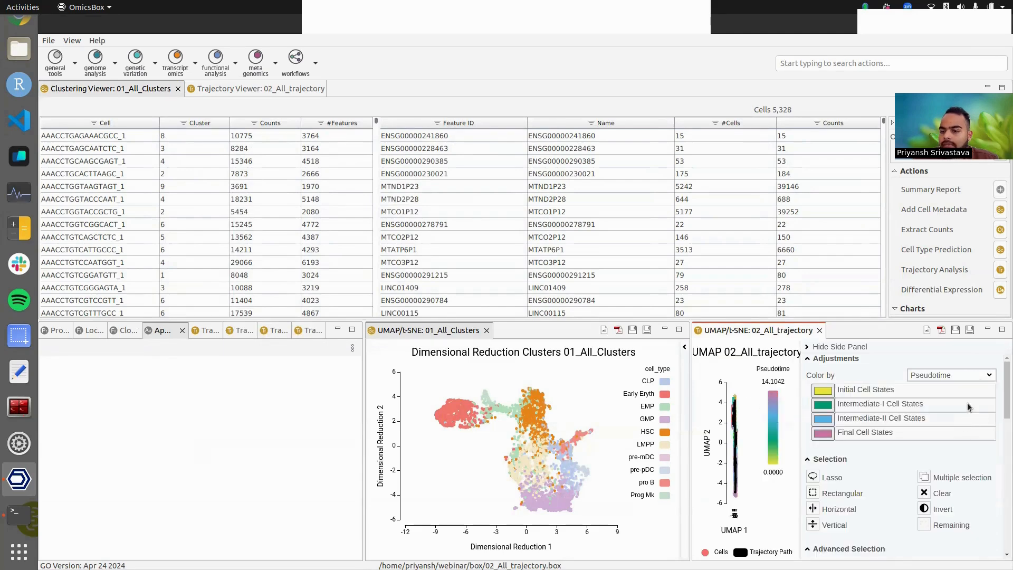
left_click(836, 346)
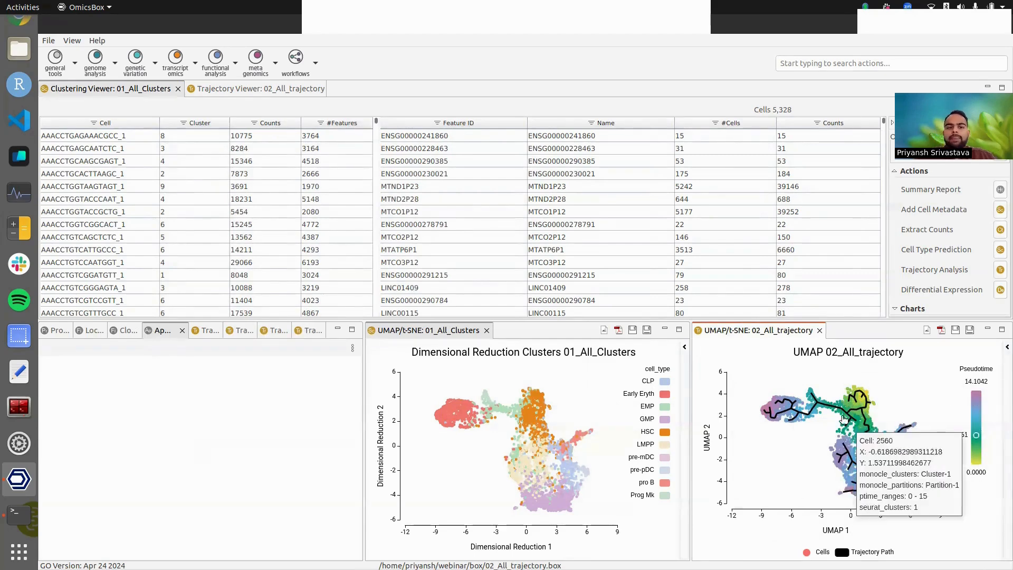
Show the 02_All_trajectory results table and sort its cells by ascending pseudotime
left_click(273, 91)
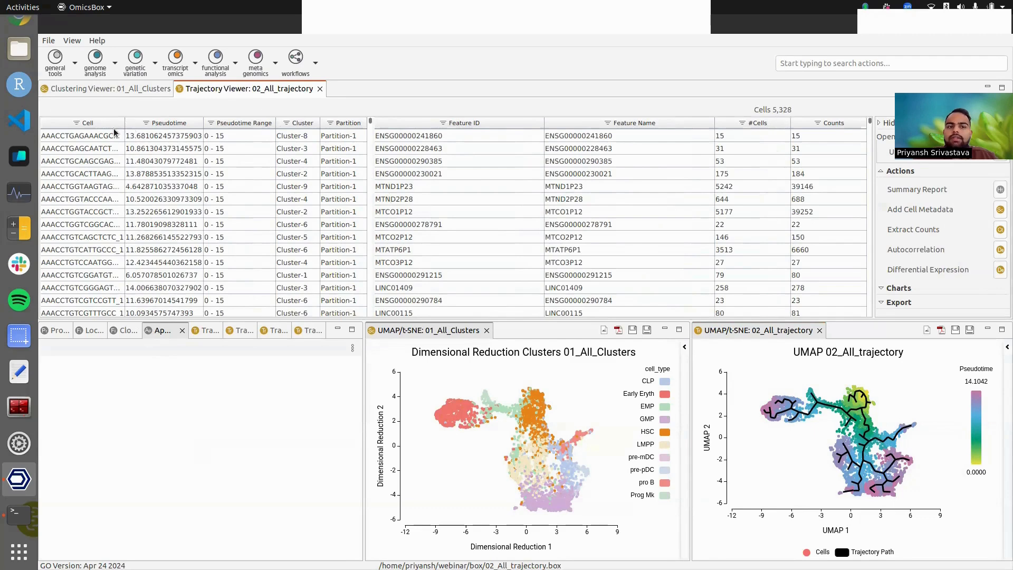
left_click(170, 124)
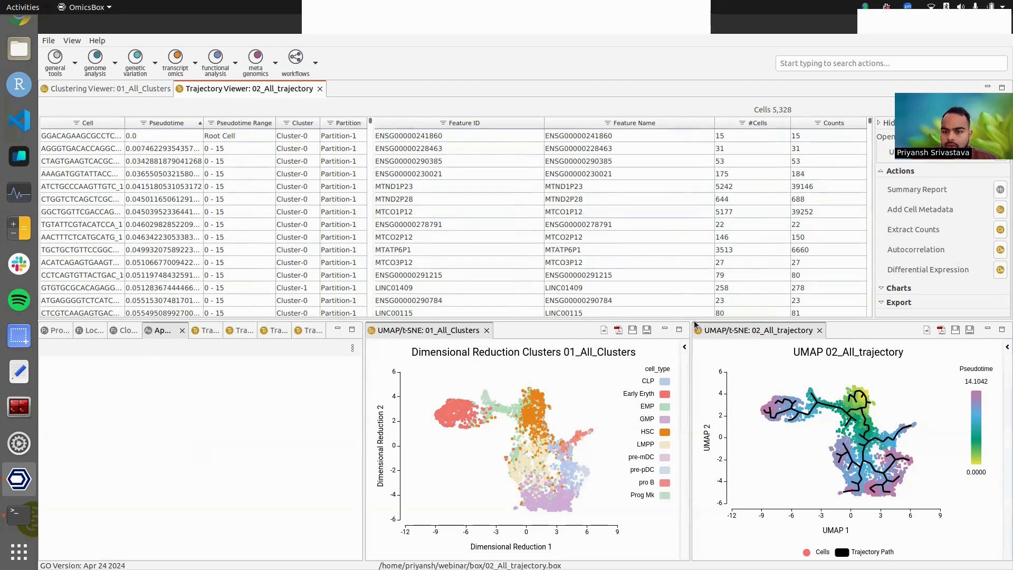
Enlarge the 01_All_Clusters and 02_All_trajectory UMAP charts for side-by-side comparison
left_click_drag(691, 317, 691, 245)
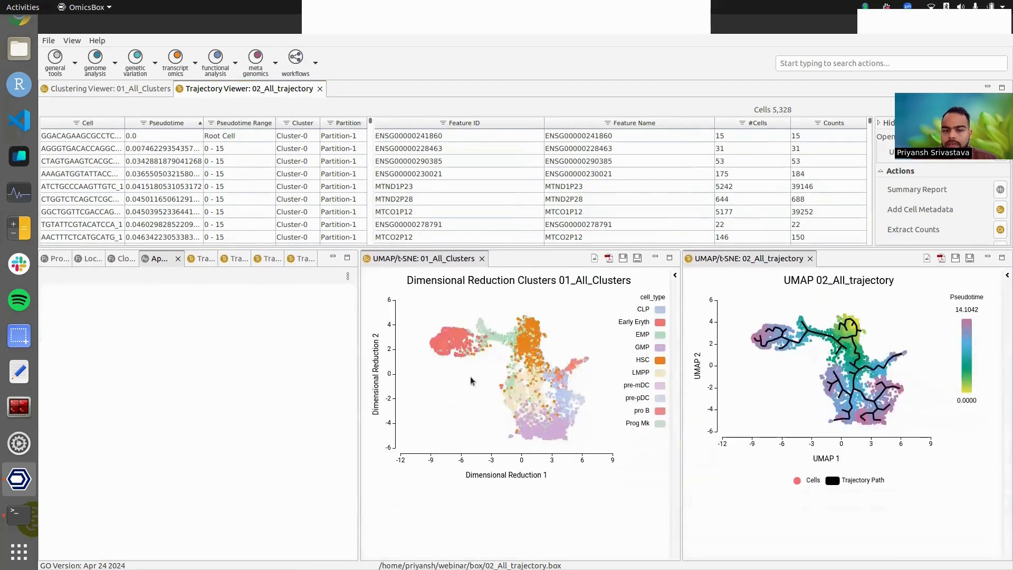
mouse_move(865, 440)
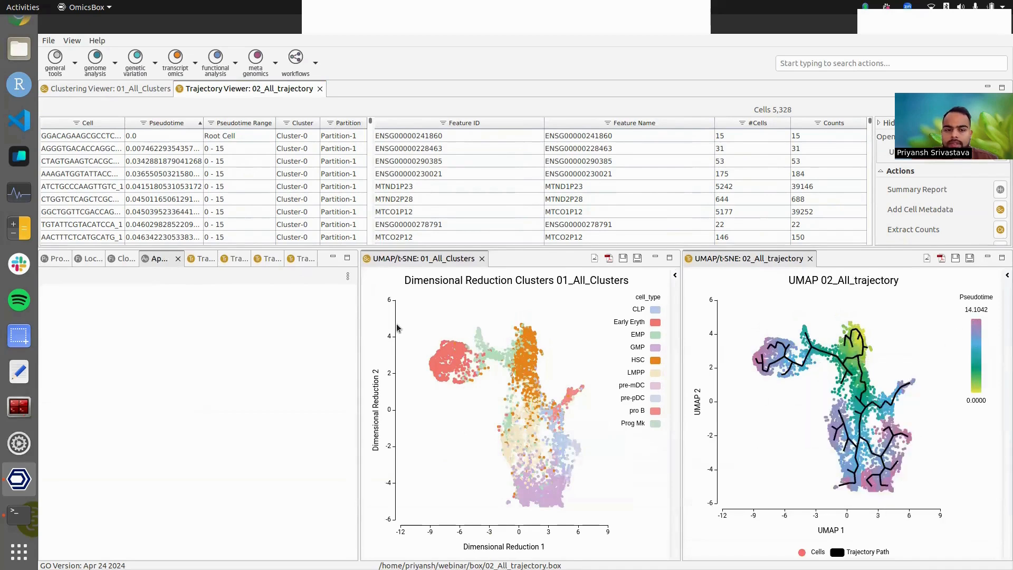
left_click_drag(358, 328, 274, 329)
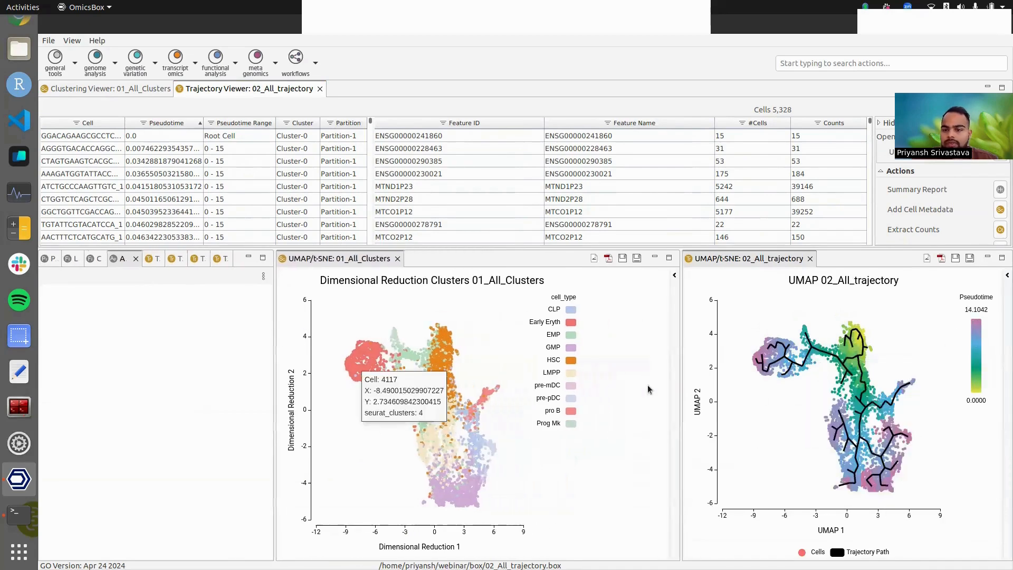
left_click_drag(680, 363, 637, 364)
Color the 02_All_trajectory UMAP cells by gene expression of AVP and hide the chart's side panel
mouse_move(850, 374)
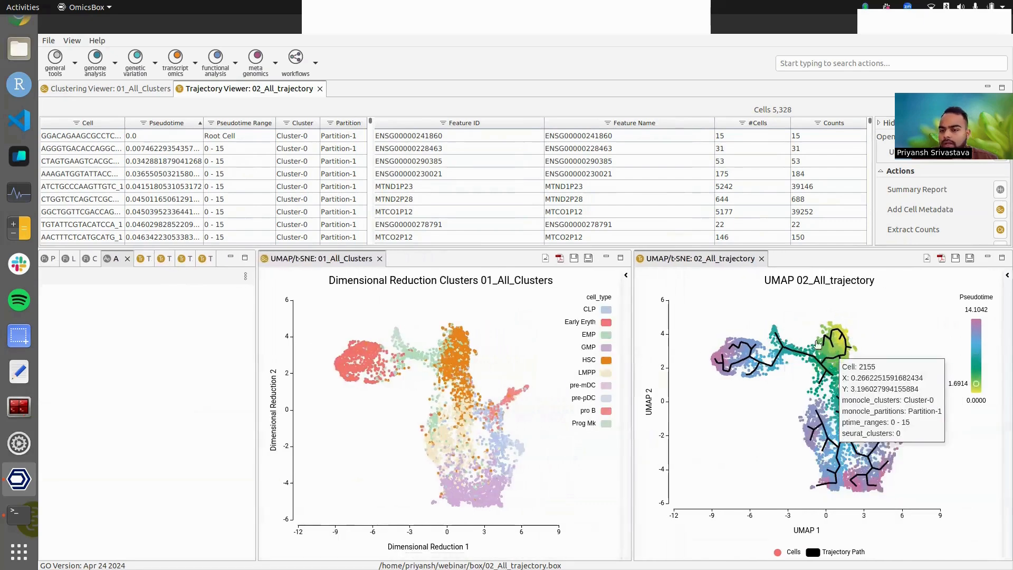
left_click(1007, 275)
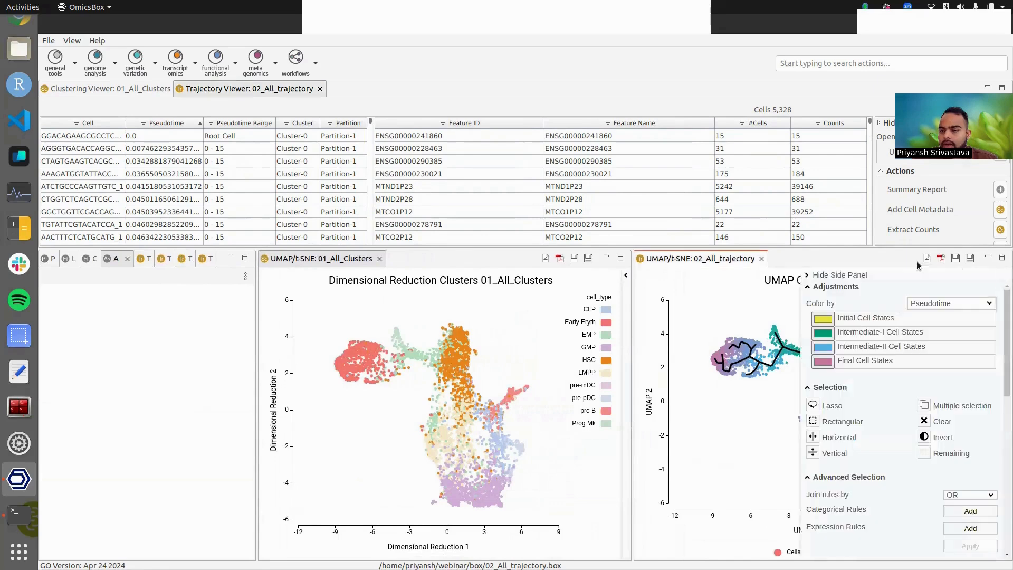
left_click(957, 305)
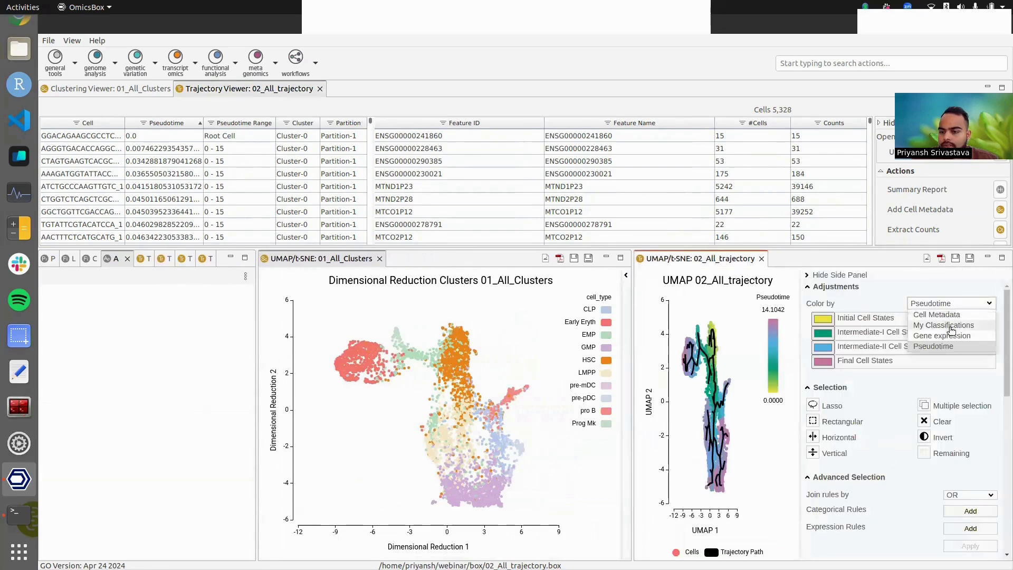
left_click(949, 337)
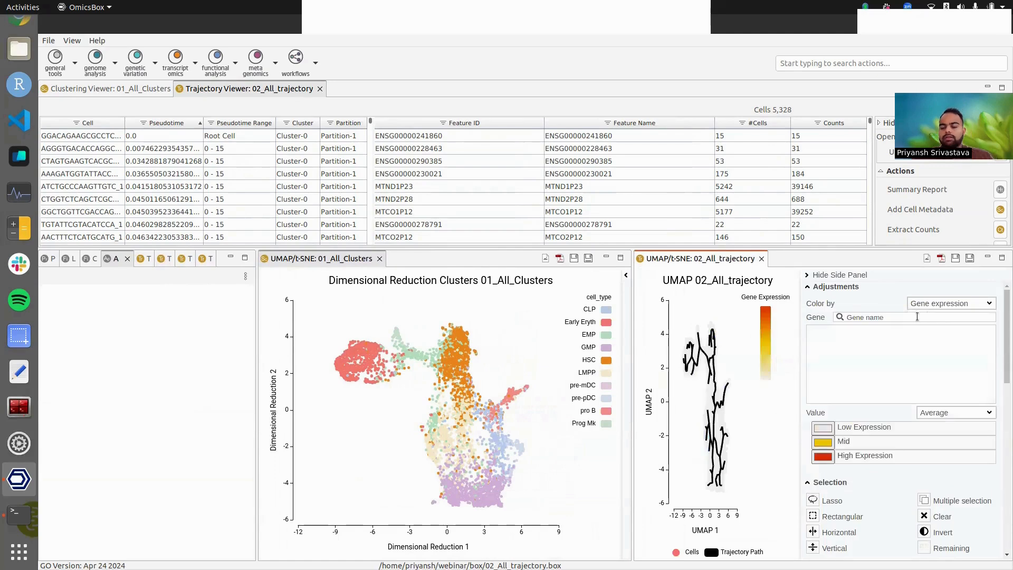
type("AVP")
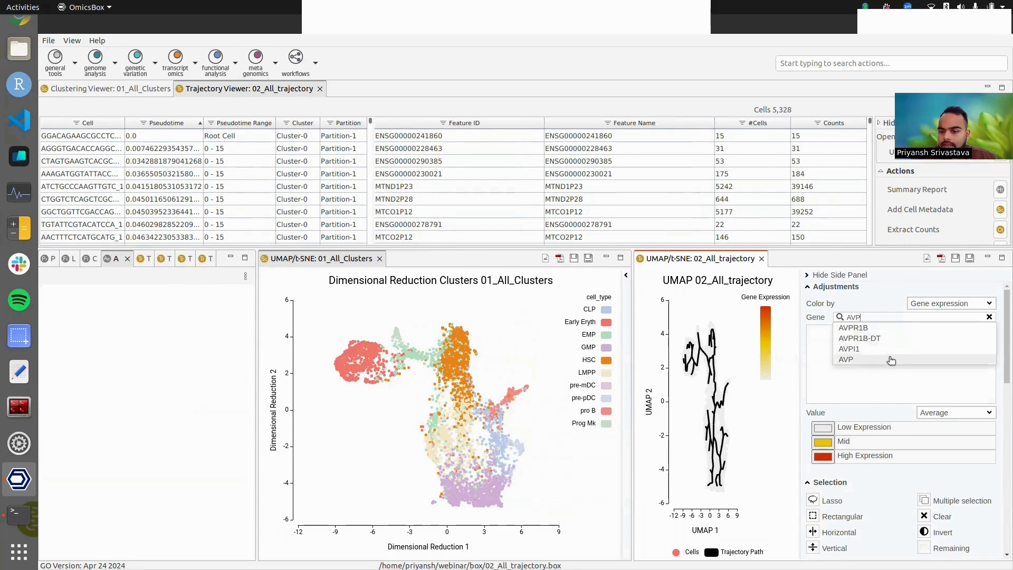
left_click(890, 359)
left_click(847, 274)
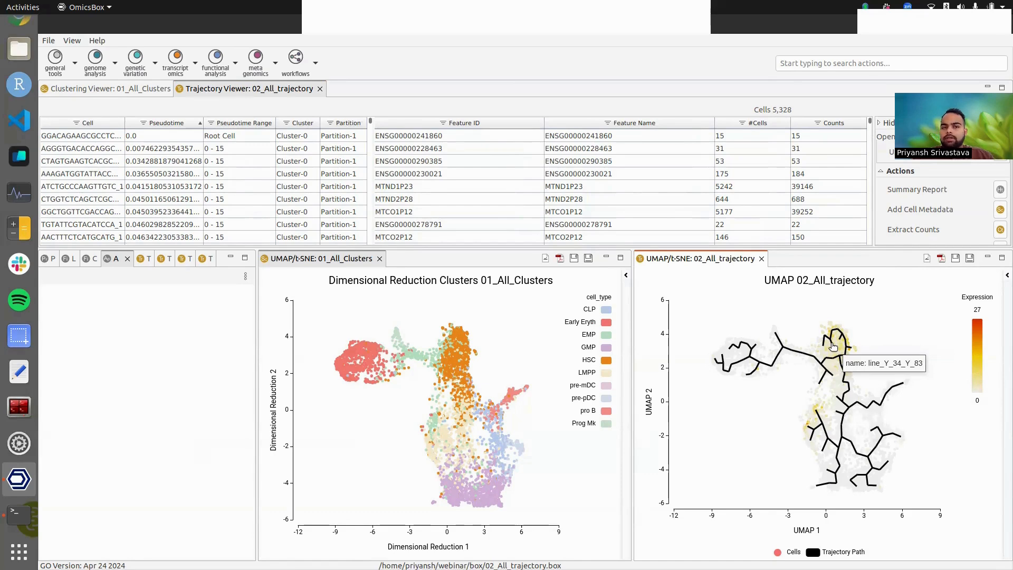
Remove AVP from the 02_All_trajectory gene list, color its cells by the cell_type group of My Classifications, and hide the side panel
left_click(130, 88)
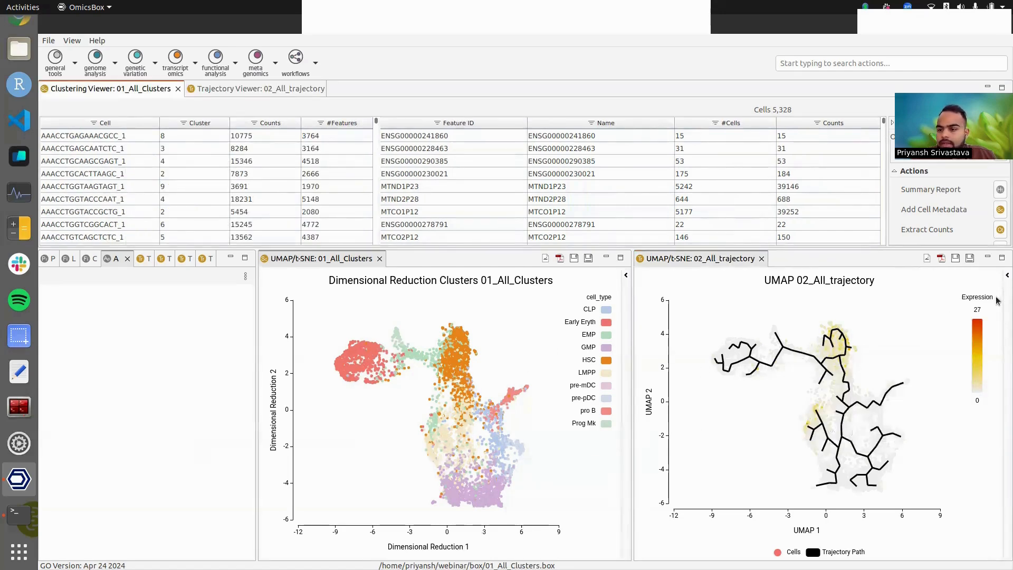
left_click(1006, 276)
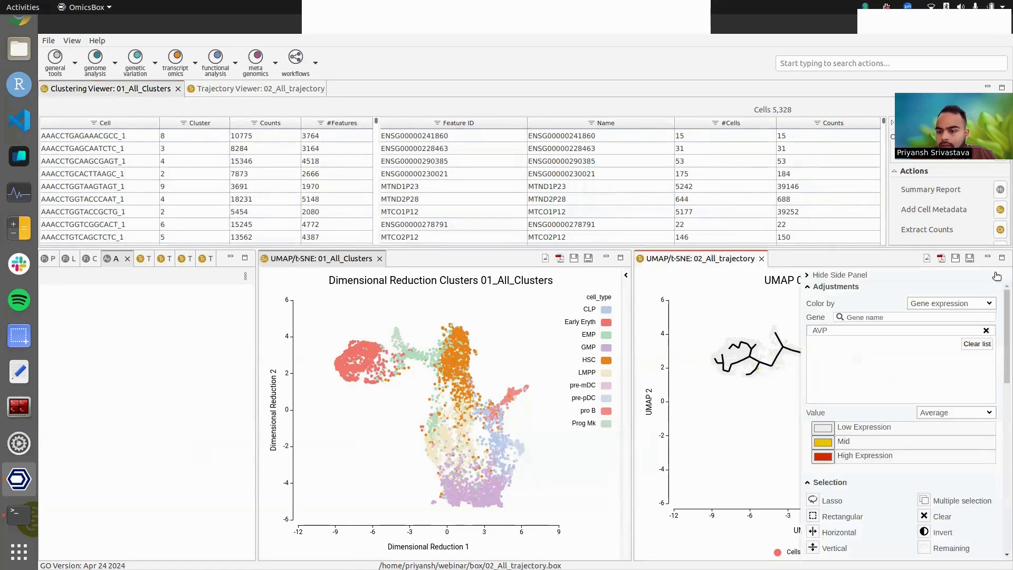
left_click(986, 330)
left_click(988, 302)
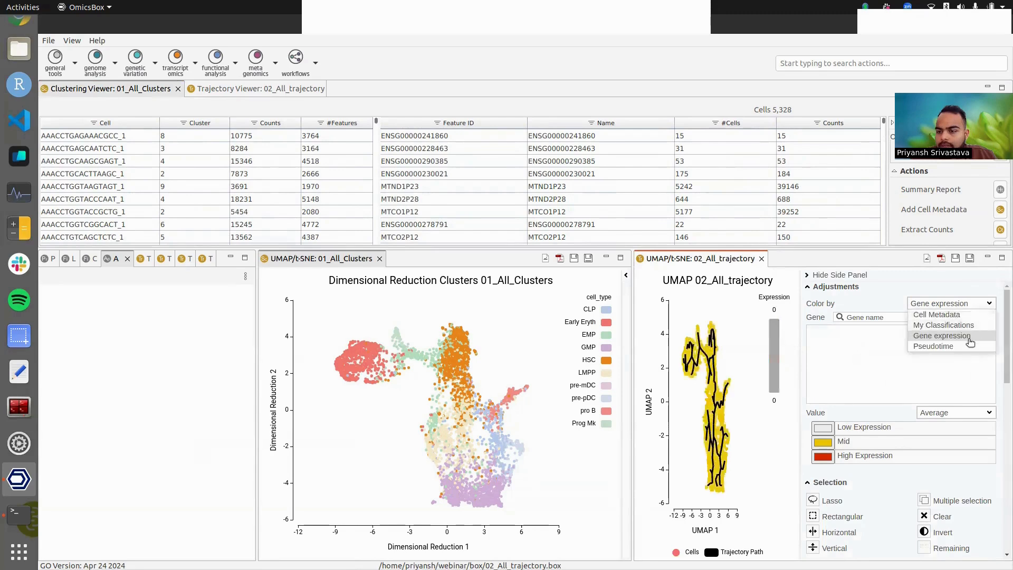
left_click(961, 315)
left_click(961, 304)
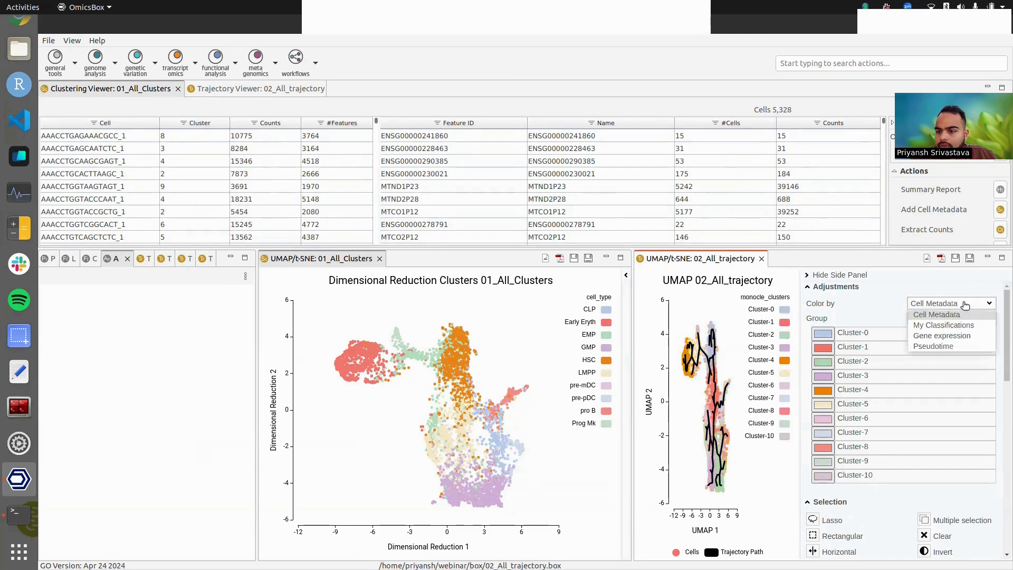
left_click(961, 325)
left_click(955, 320)
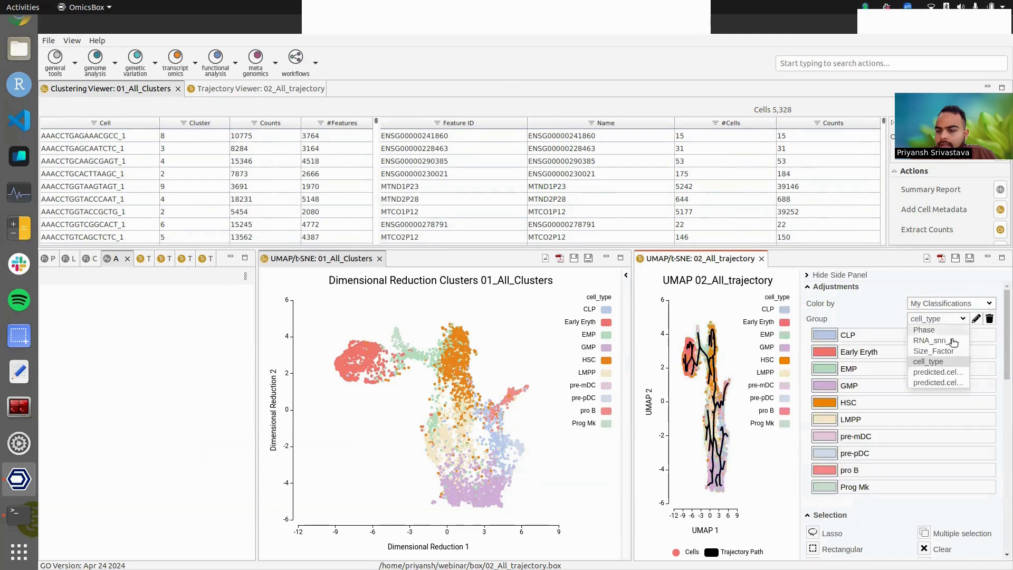
left_click(948, 362)
left_click(852, 274)
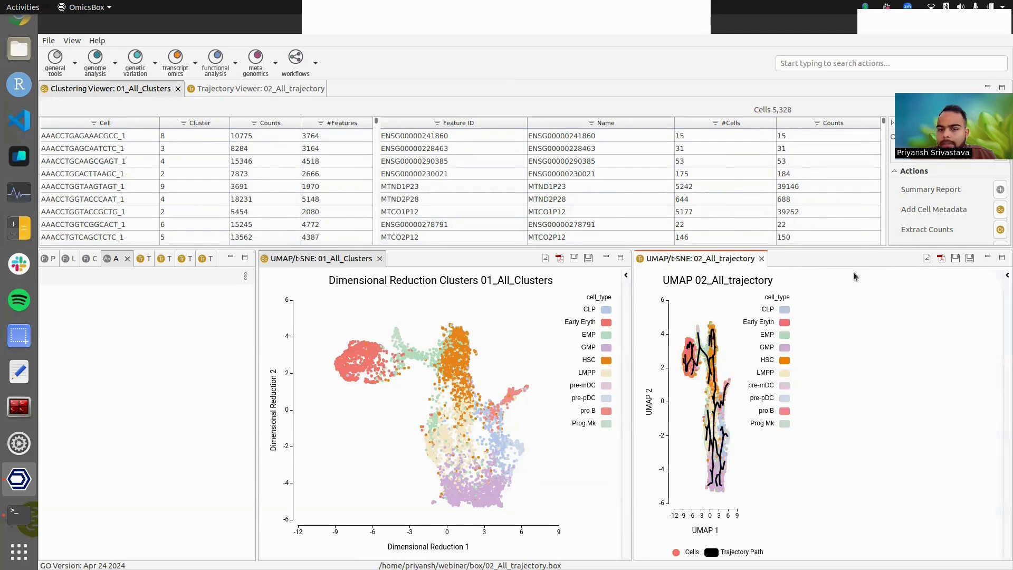
Close the 01_All_Clusters UMAP chart and open UMAP charts for the 05_More_Centers, 05_Loop, 05_Pruned_Graph and 05_Disjoint trajectories
left_click(379, 258)
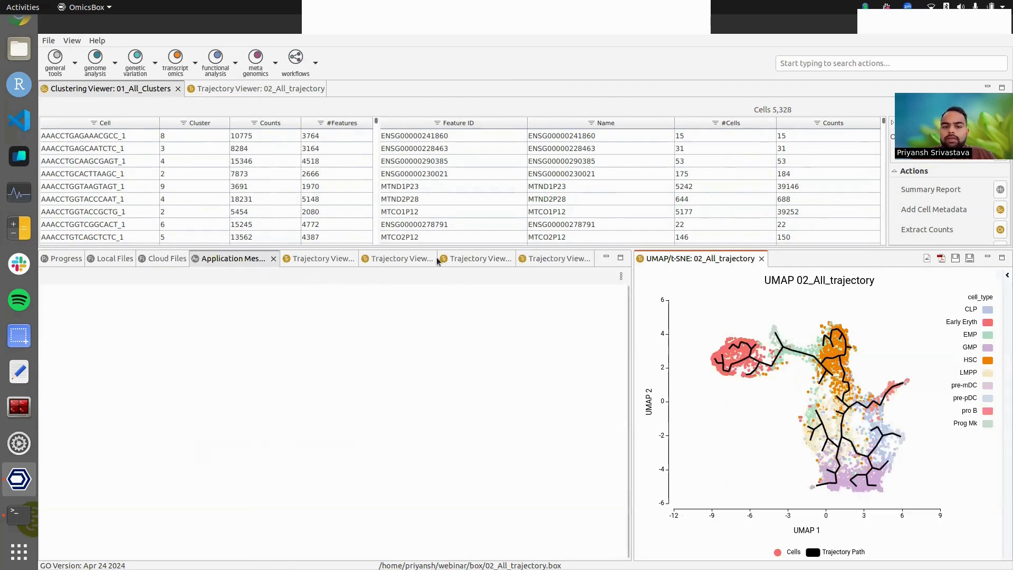
left_click(321, 257)
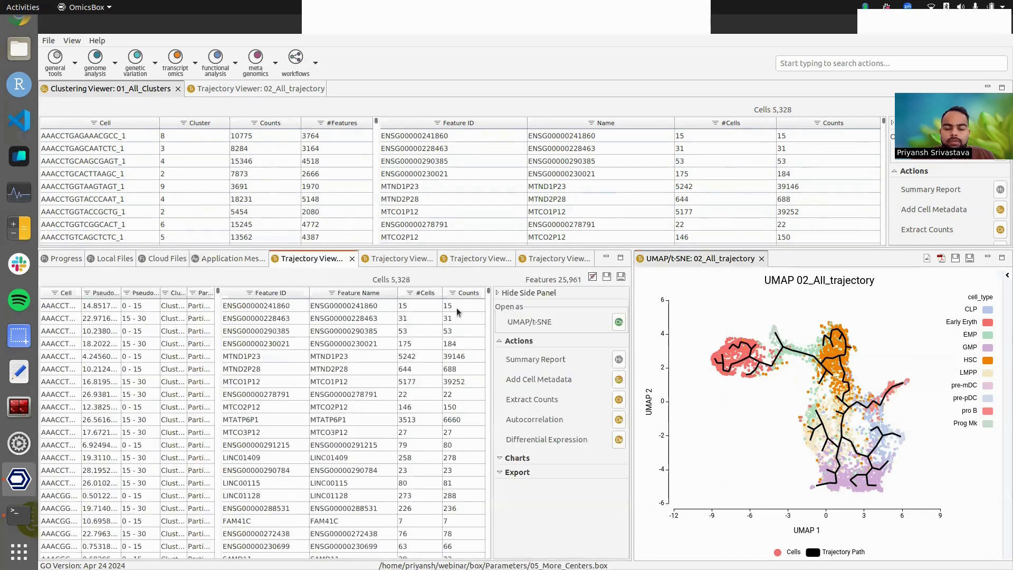
left_click(618, 321)
left_click(380, 258)
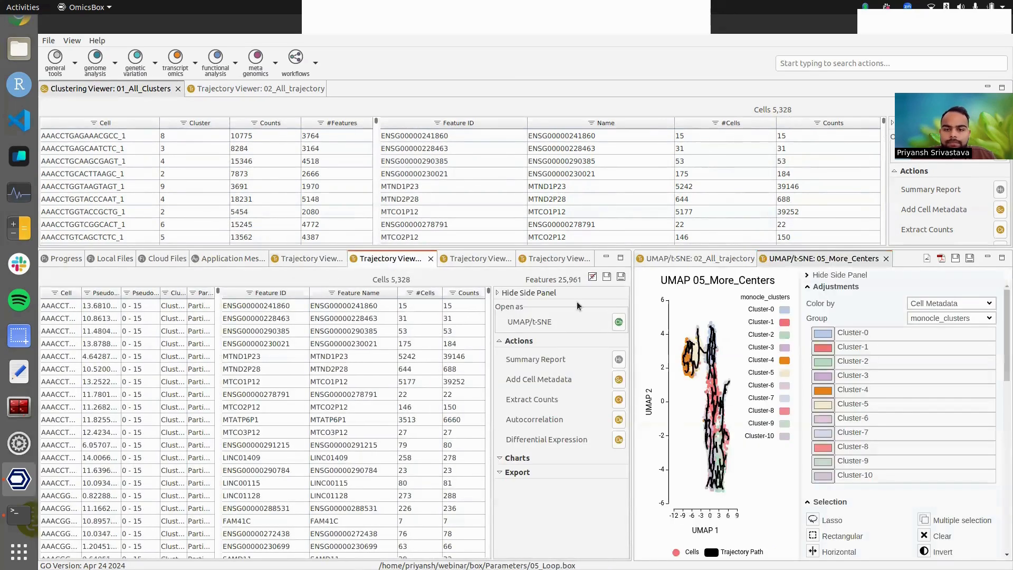
left_click(618, 322)
left_click(471, 259)
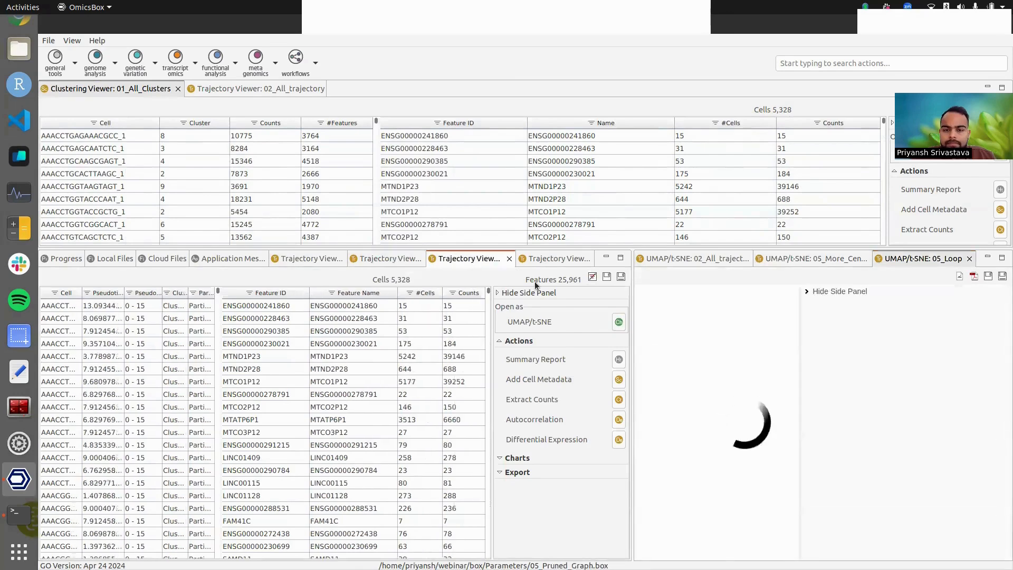
left_click(618, 322)
left_click(551, 258)
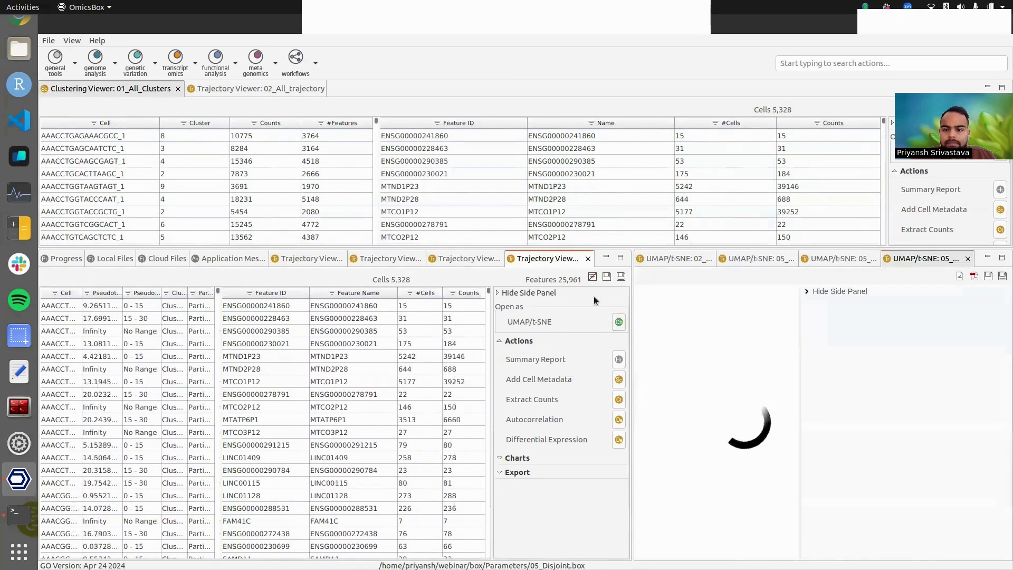
left_click(619, 322)
Close the four 05 trajectory result tables, keeping their UMAP charts open
left_click(337, 256)
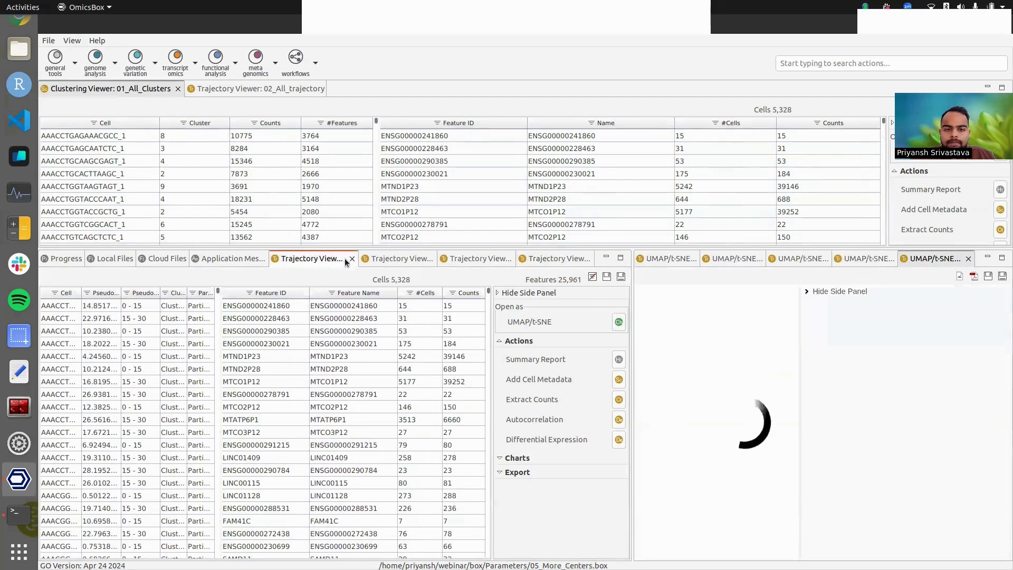
left_click(353, 258)
left_click(352, 258)
left_click(387, 258)
left_click(368, 259)
left_click(429, 258)
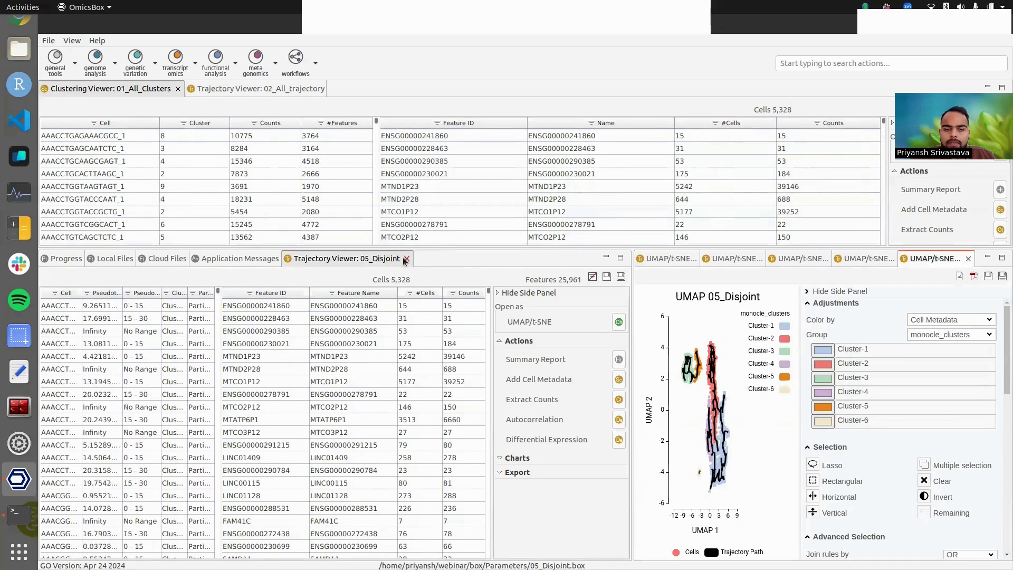
left_click(406, 258)
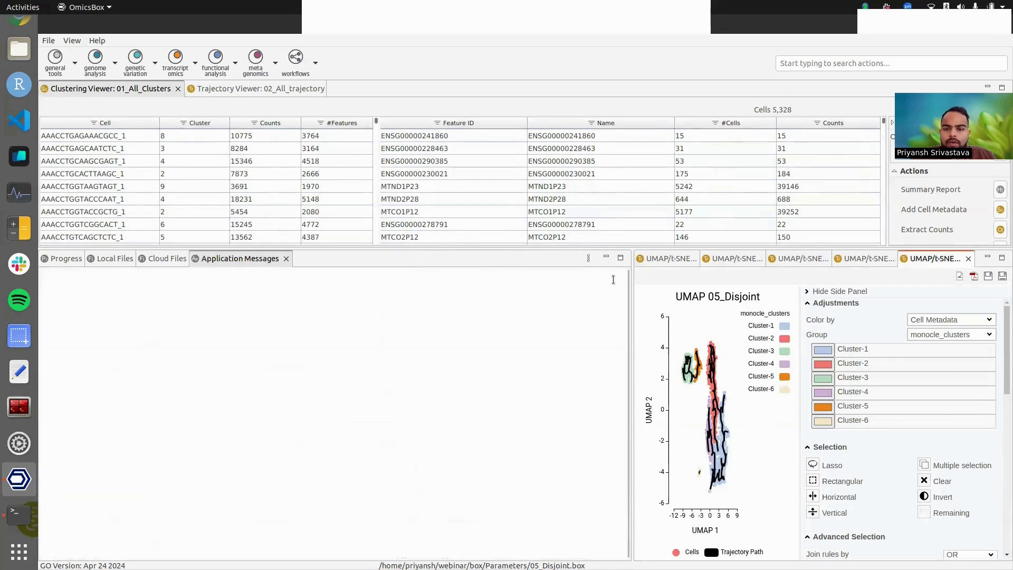
Arrange the 02_All_trajectory and 05_More_Centers UMAP charts side by side, minimize the Application Messages pane and widen the two charts
left_click_drag(667, 257, 116, 337)
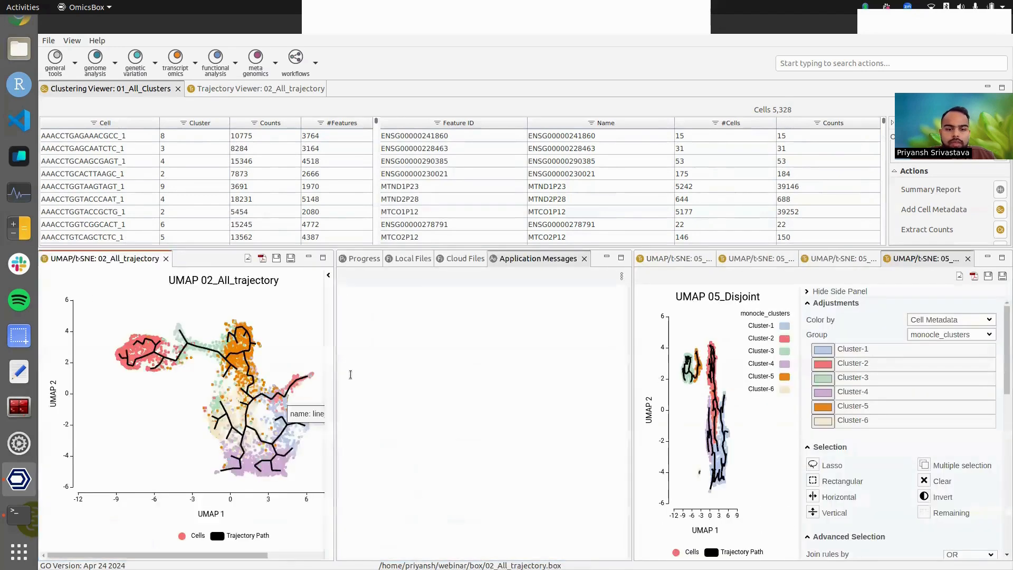
left_click_drag(672, 255, 490, 447)
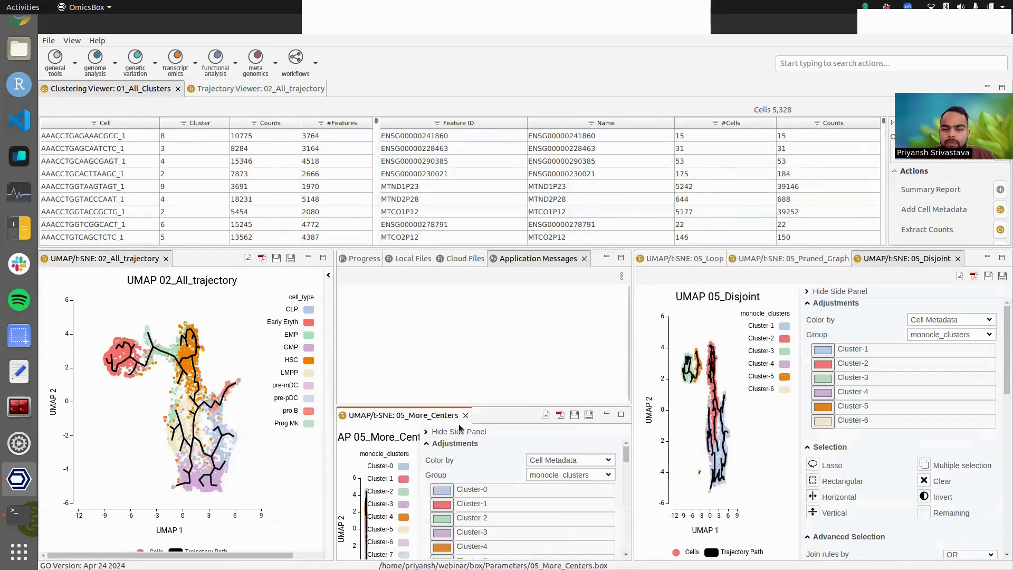
left_click(681, 258)
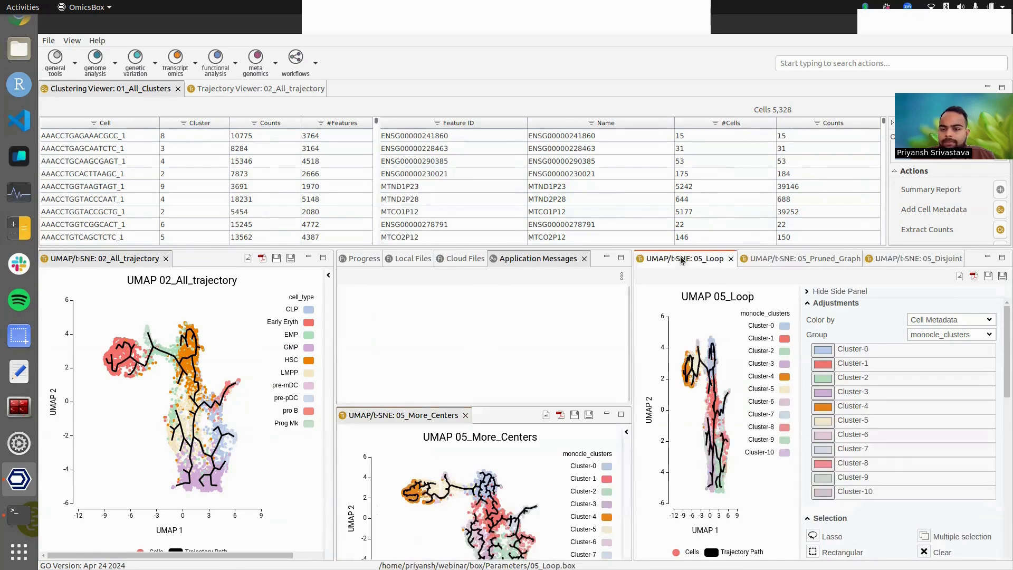
left_click(813, 263)
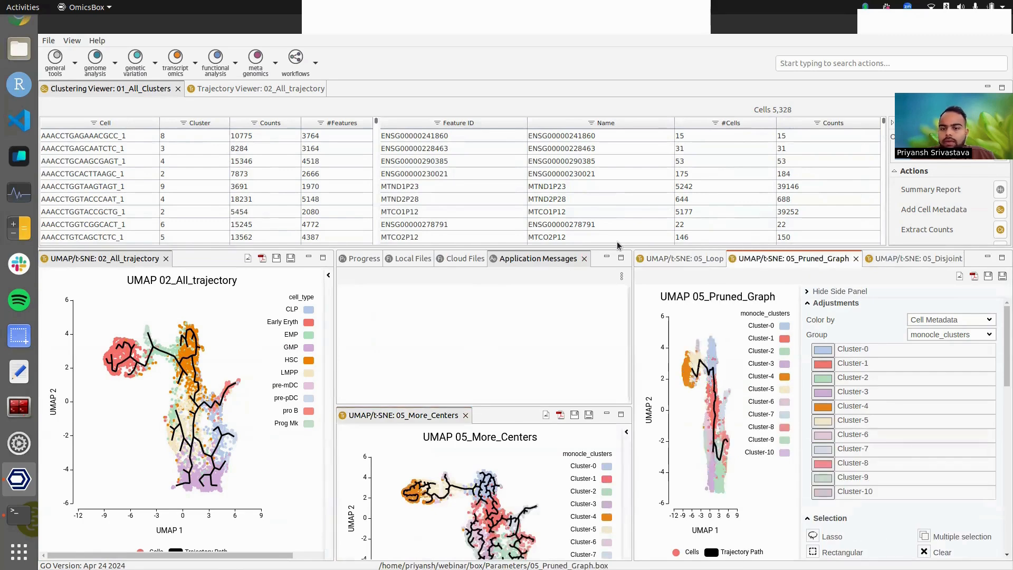
left_click(607, 258)
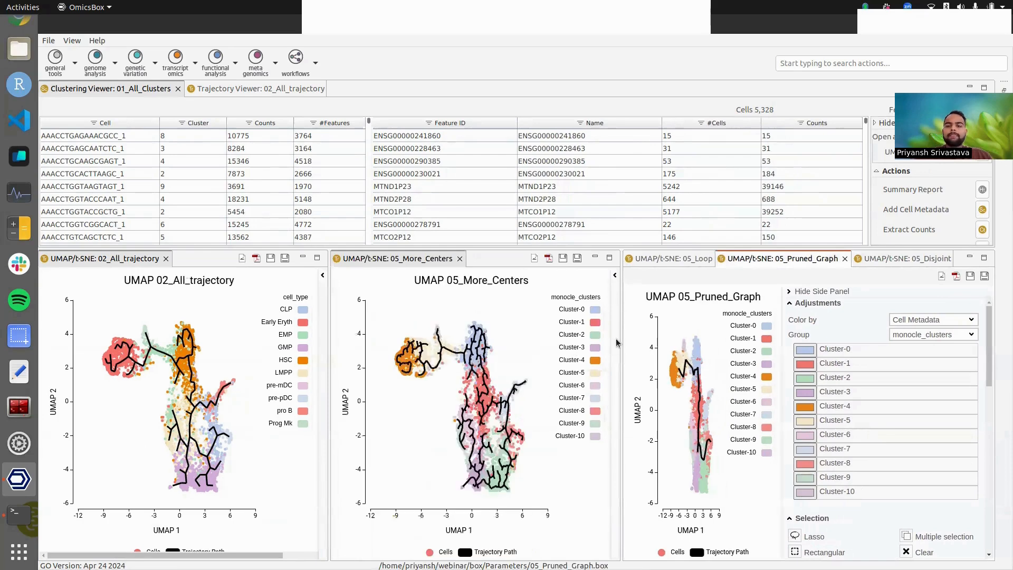
left_click_drag(622, 340, 770, 342)
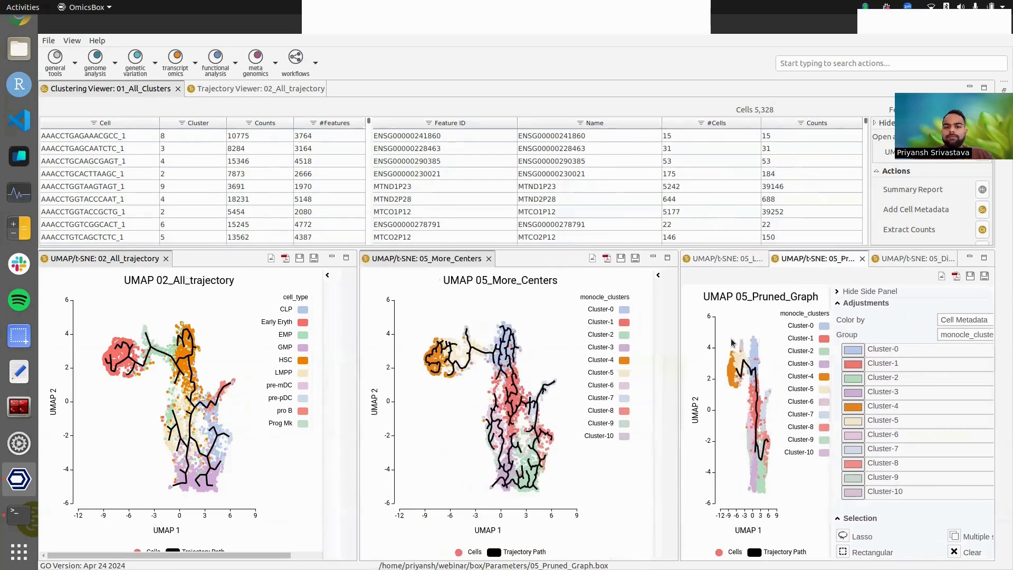
Review the Number of Centers setting in the Monocle3 trajectory inference wizard for 01_All_Clusters and cancel without running it
scroll(956, 216, "down", 3)
left_click(982, 232)
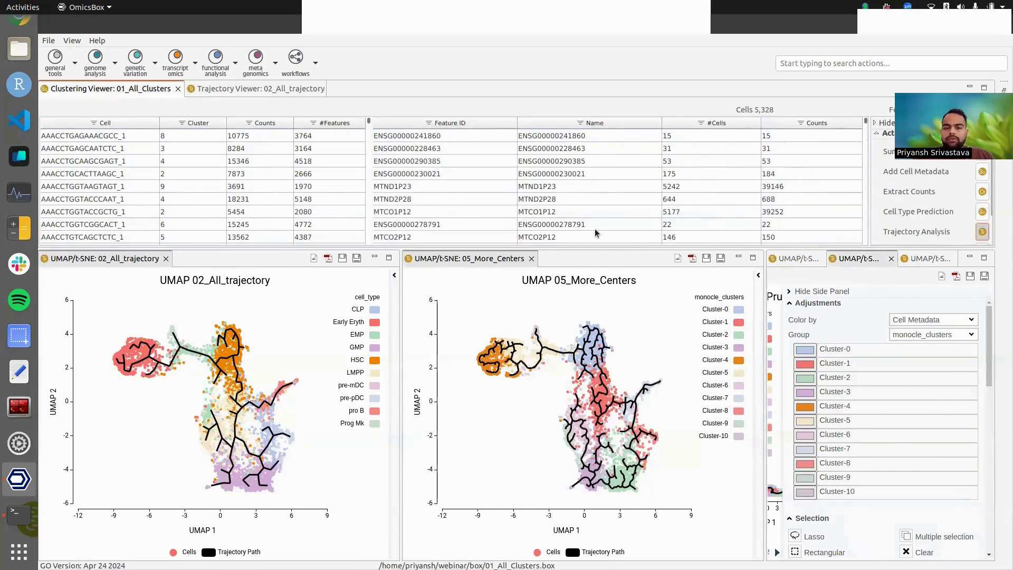
left_click_drag(566, 96, 862, 99)
left_click(832, 490)
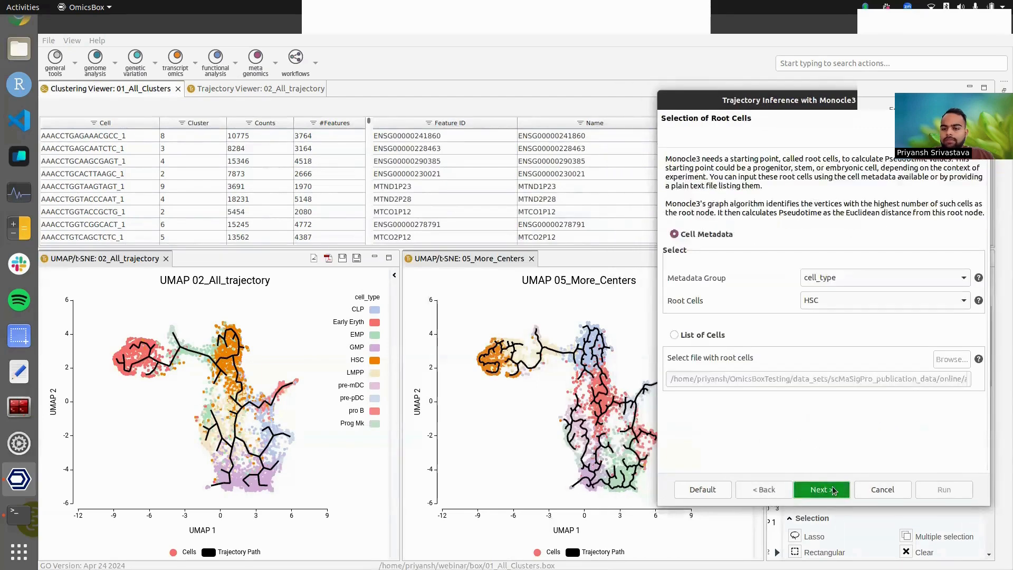
left_click(831, 488)
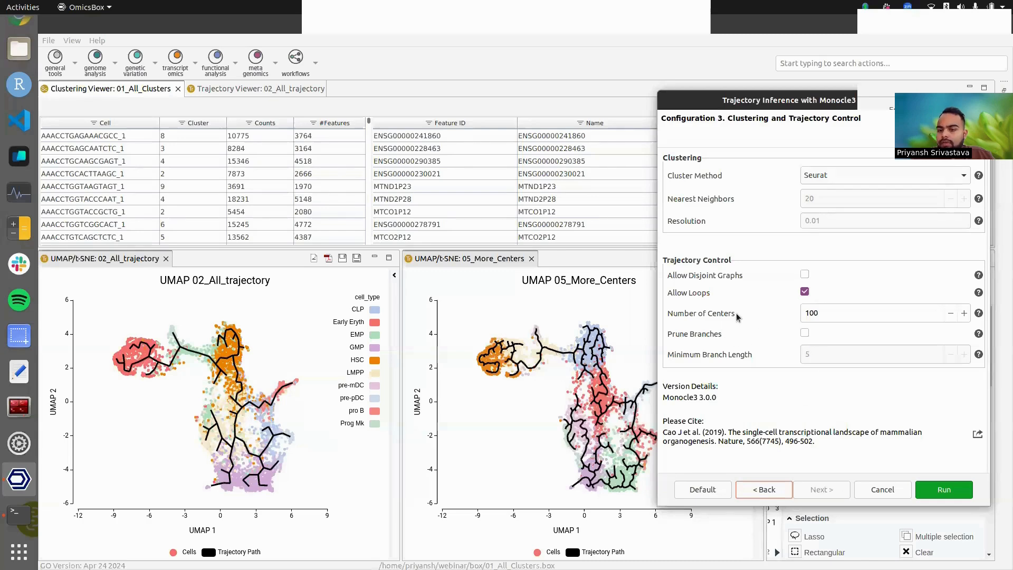
left_click(840, 313)
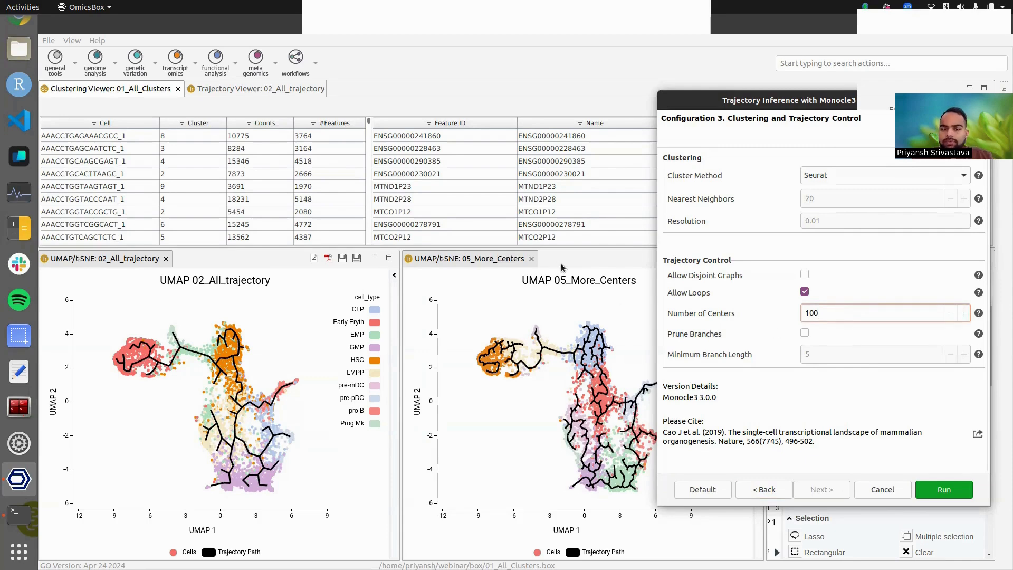
left_click(534, 263)
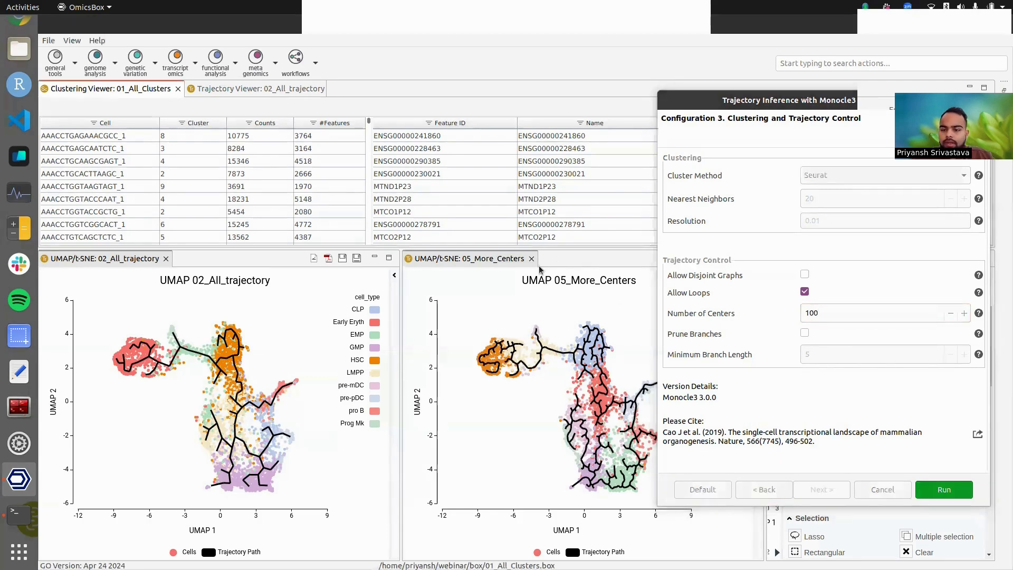
left_click(884, 489)
Close the 05_More_Centers UMAP chart and place the 05_Loop chart beside 02_All_trajectory for comparison
left_click(531, 258)
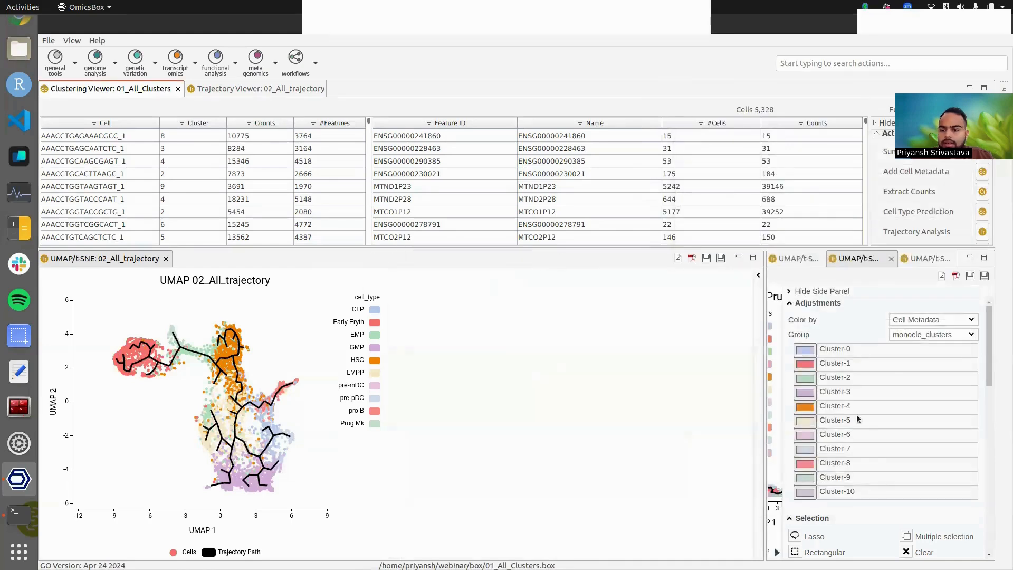
left_click(798, 258)
left_click_drag(797, 260, 643, 331)
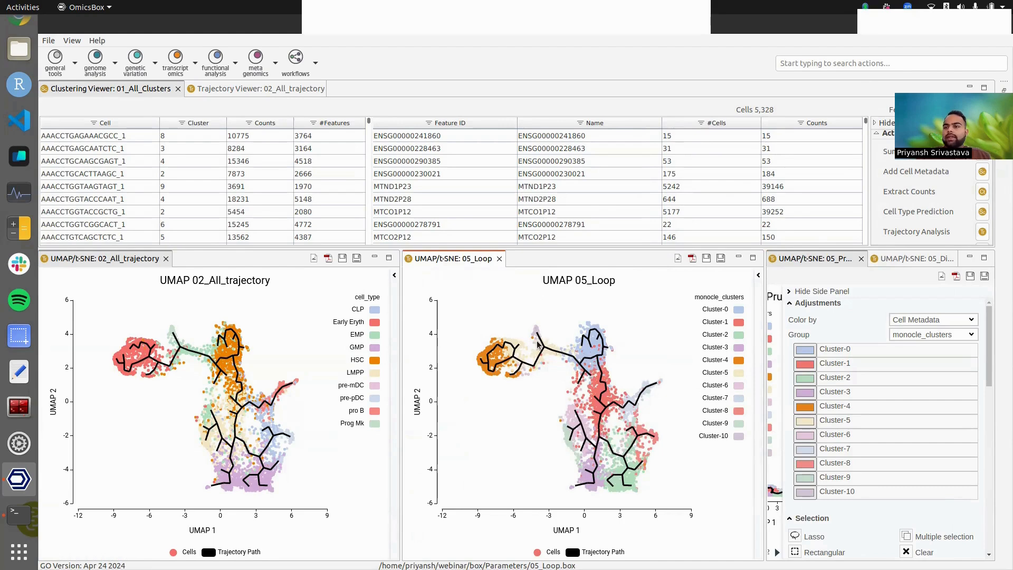
mouse_move(538, 344)
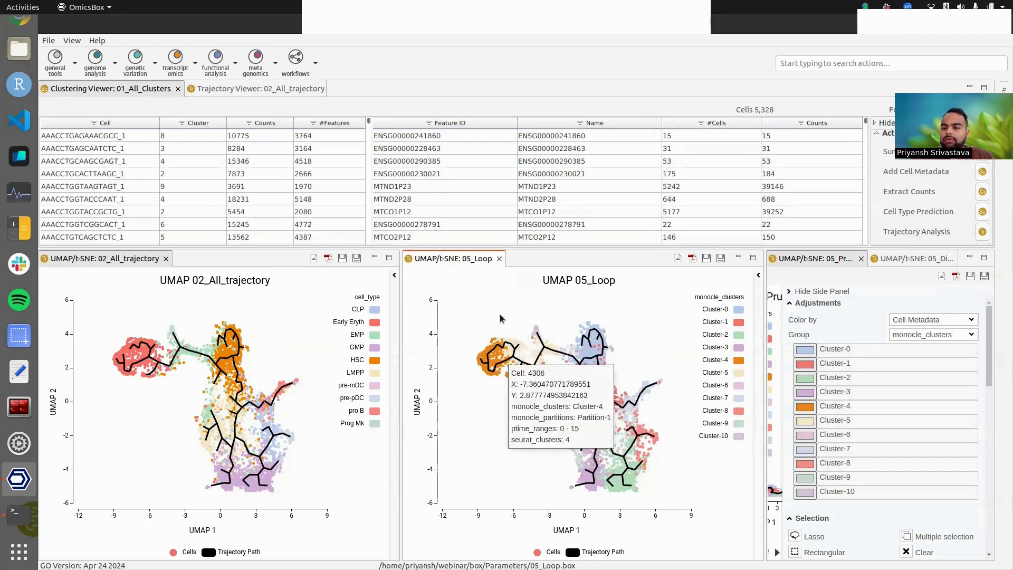
Close the 05_Loop UMAP chart and place the 05_Pruned_Graph chart beside 02_All_trajectory for comparison
left_click(499, 259)
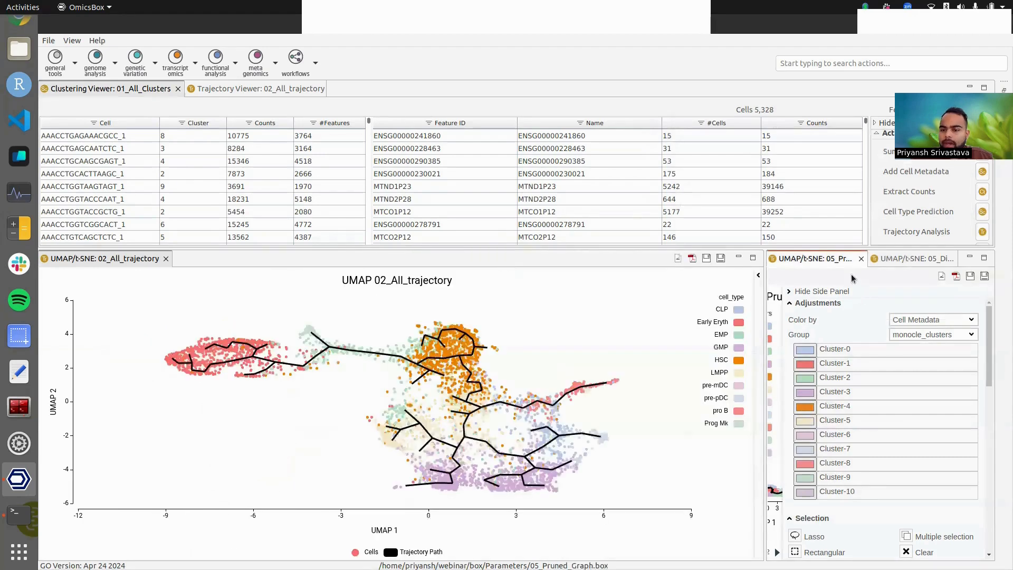
left_click_drag(612, 418, 601, 422)
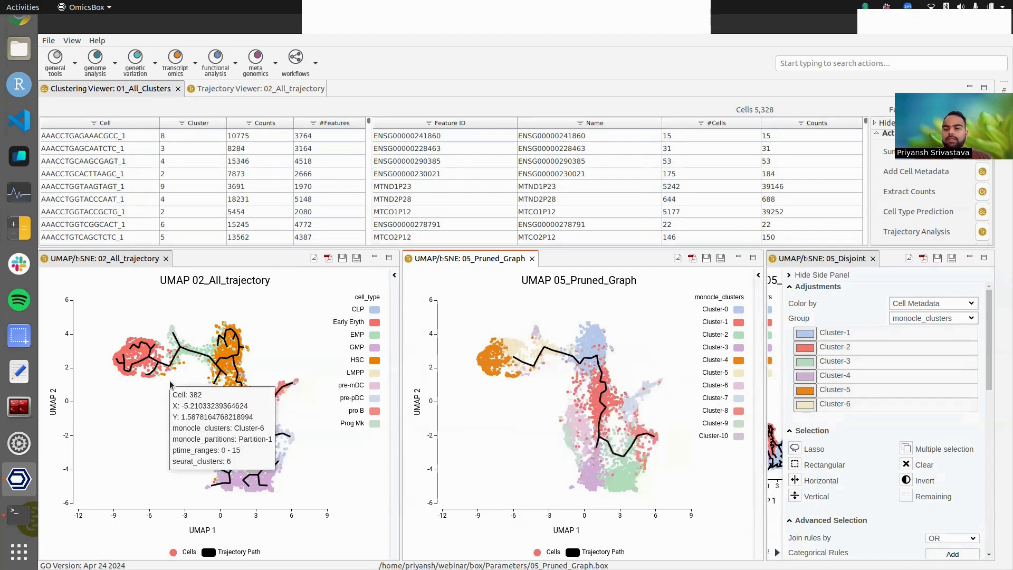
Replace the 05_Pruned_Graph chart with the 05_Disjoint UMAP chart beside 02_All_trajectory and hide its side panel
left_click(531, 259)
left_click_drag(775, 261, 582, 381)
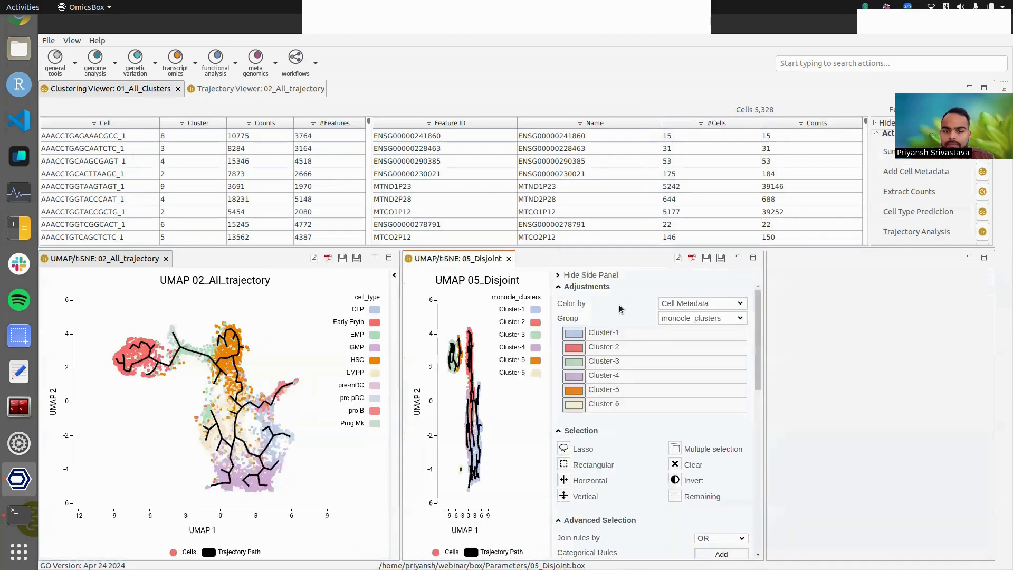
left_click(591, 274)
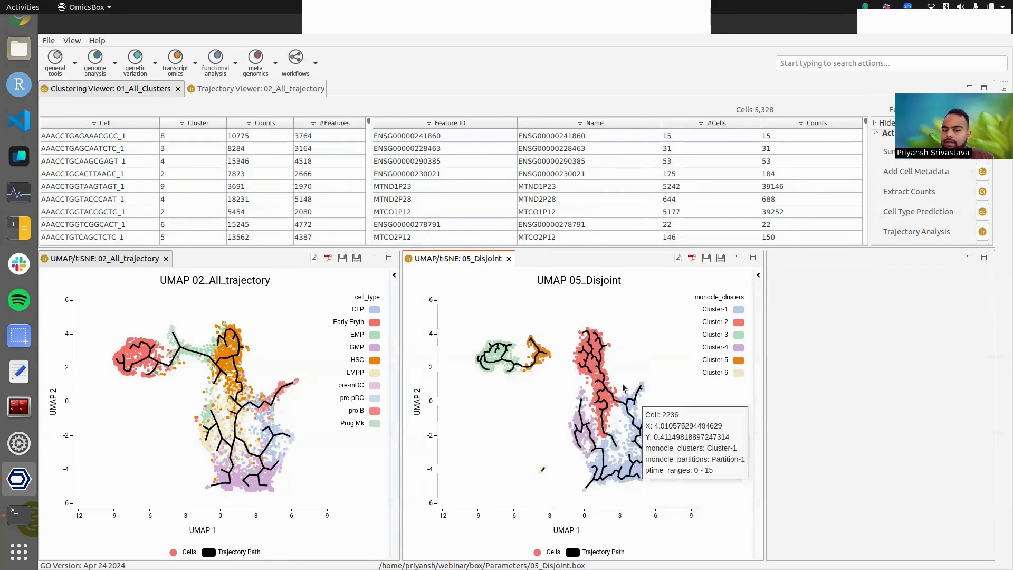
mouse_move(642, 414)
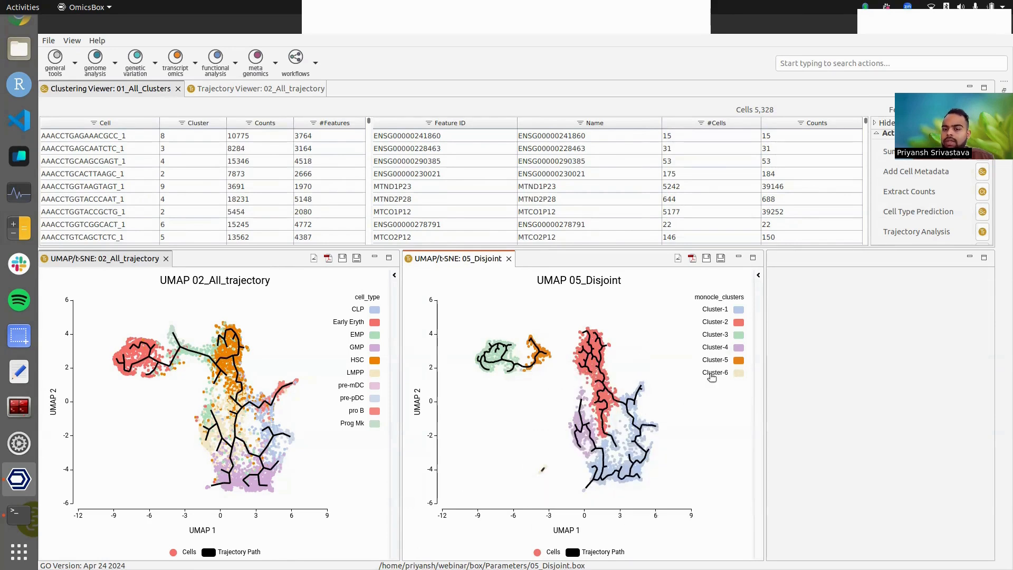
Color the 05_Disjoint UMAP chart by Pseudotime and hide its side panel to compare it with 02_All_trajectory
left_click(758, 275)
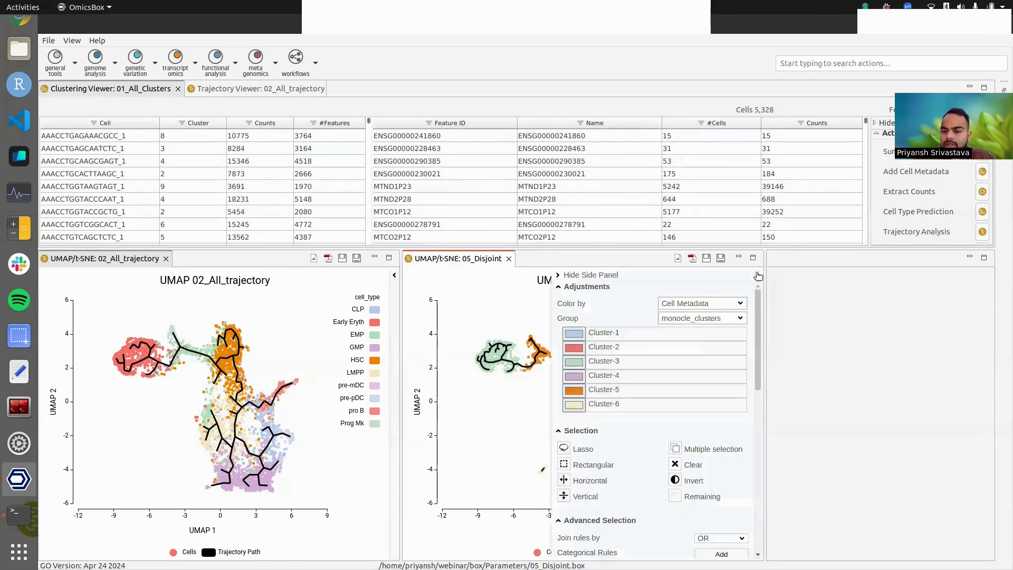
left_click(729, 305)
left_click(711, 344)
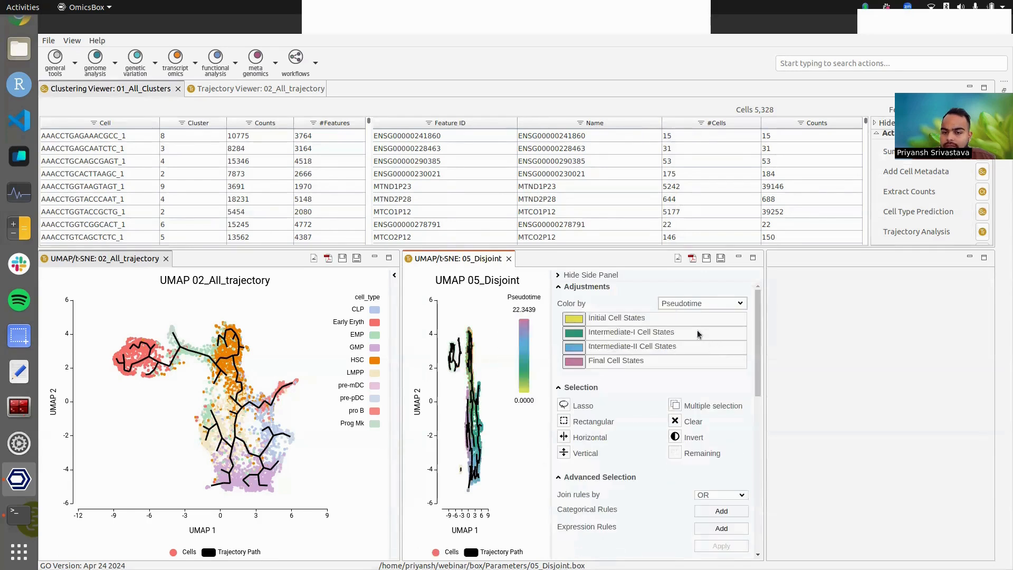
left_click(595, 273)
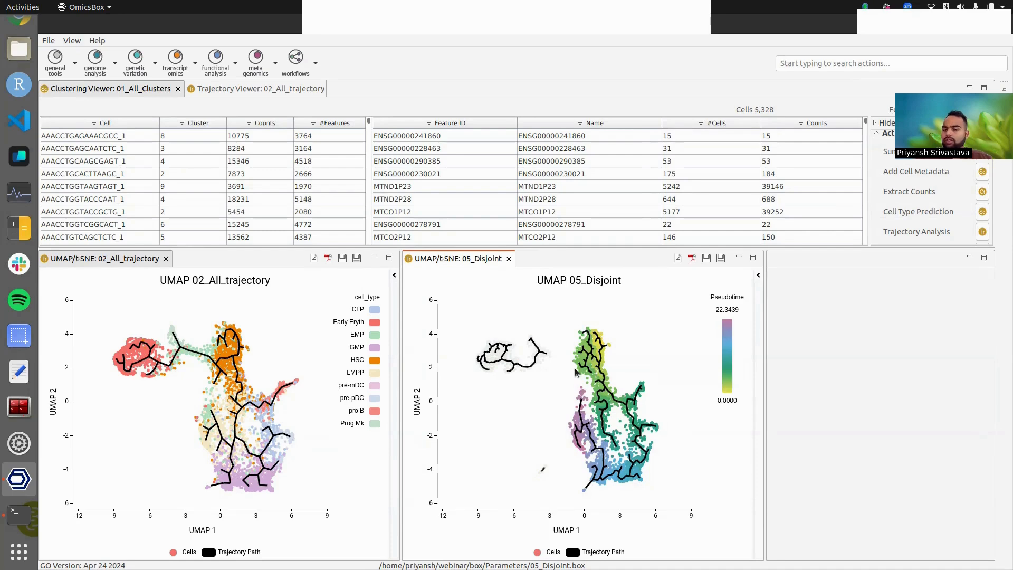
mouse_move(189, 349)
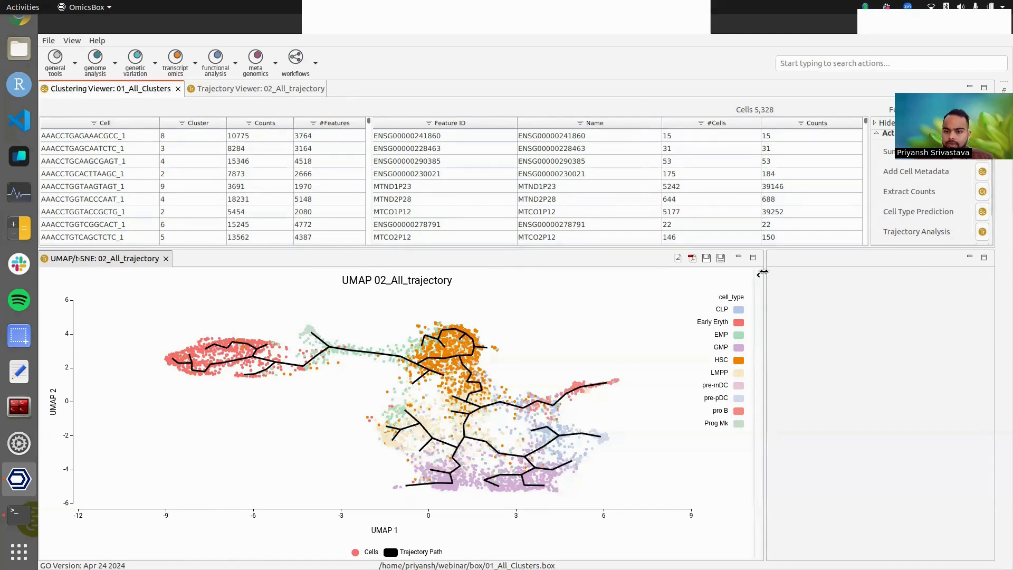
Lasso the Early Eryth, EMP, Prog Mk and HSC cells on the 02_All_trajectory UMAP chart
left_click(758, 275)
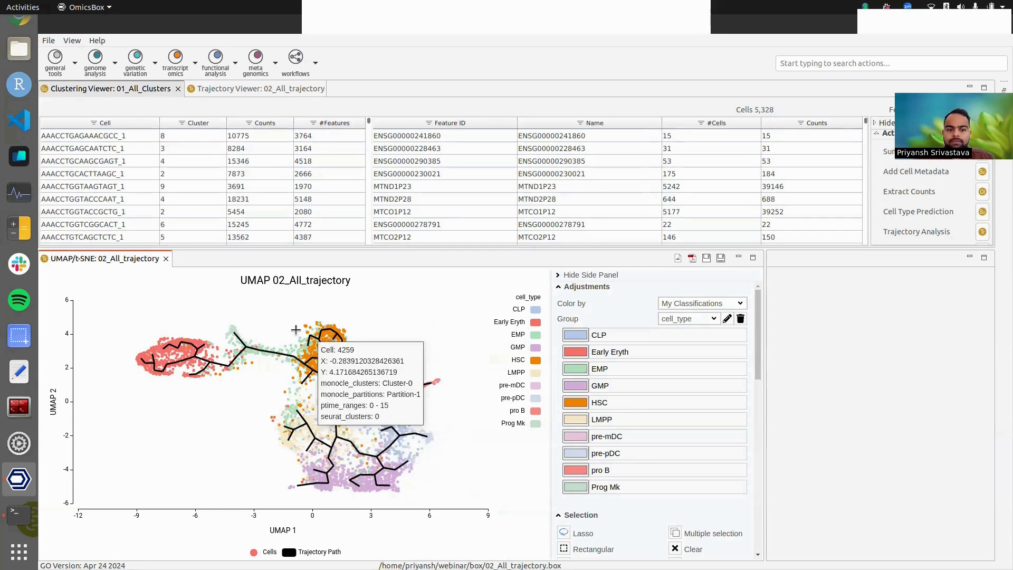
mouse_move(274, 328)
left_mouse_down()
mouse_move(238, 314)
mouse_move(113, 348)
mouse_move(209, 402)
mouse_move(340, 390)
mouse_move(360, 327)
mouse_move(279, 295)
mouse_move(207, 306)
mouse_move(201, 316)
left_mouse_up()
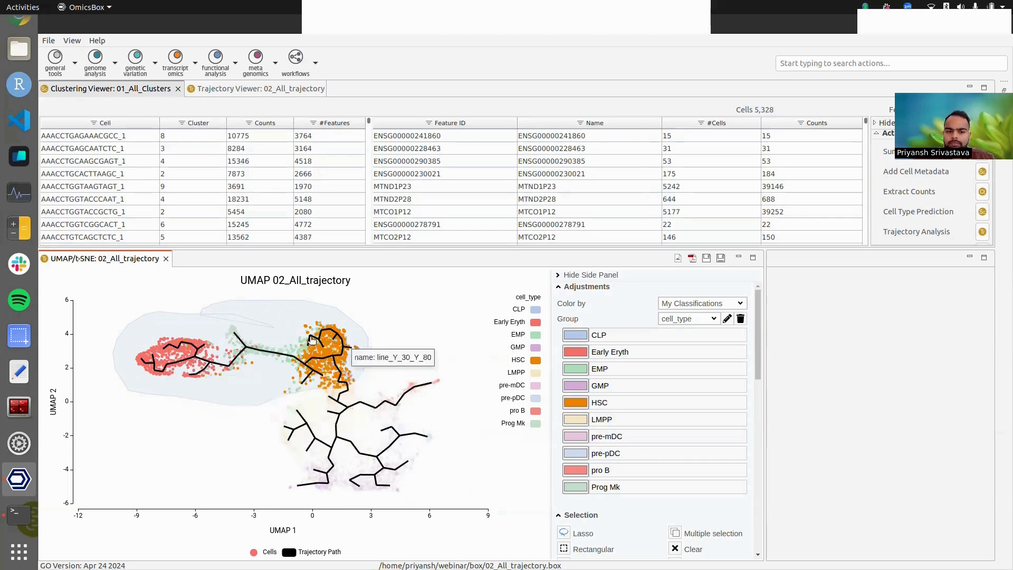
Extract the selected cells from the 02_All_trajectory table into a new single cell counts object and close it without saving
left_click(260, 87)
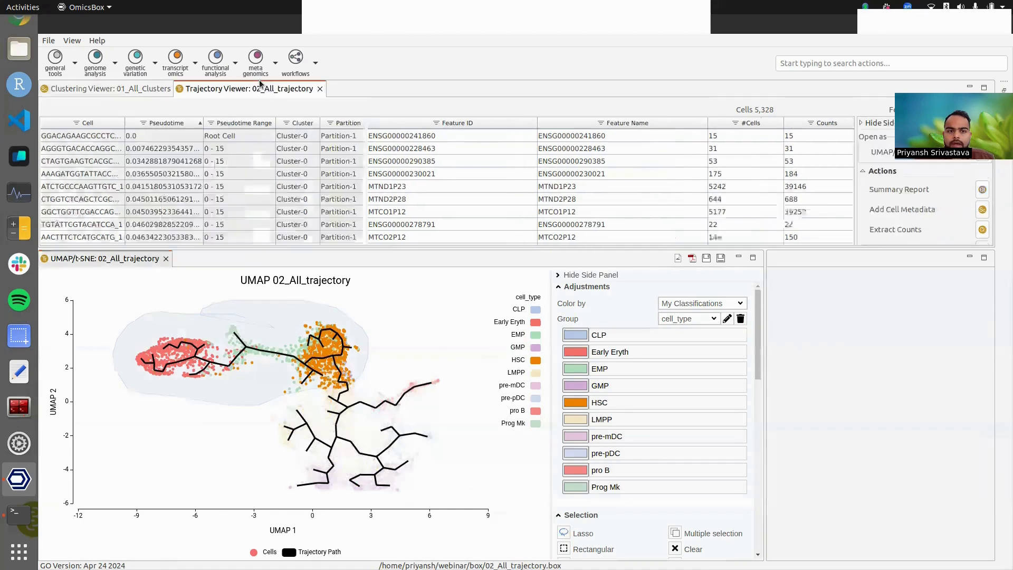
right_click(245, 169)
left_click(271, 179)
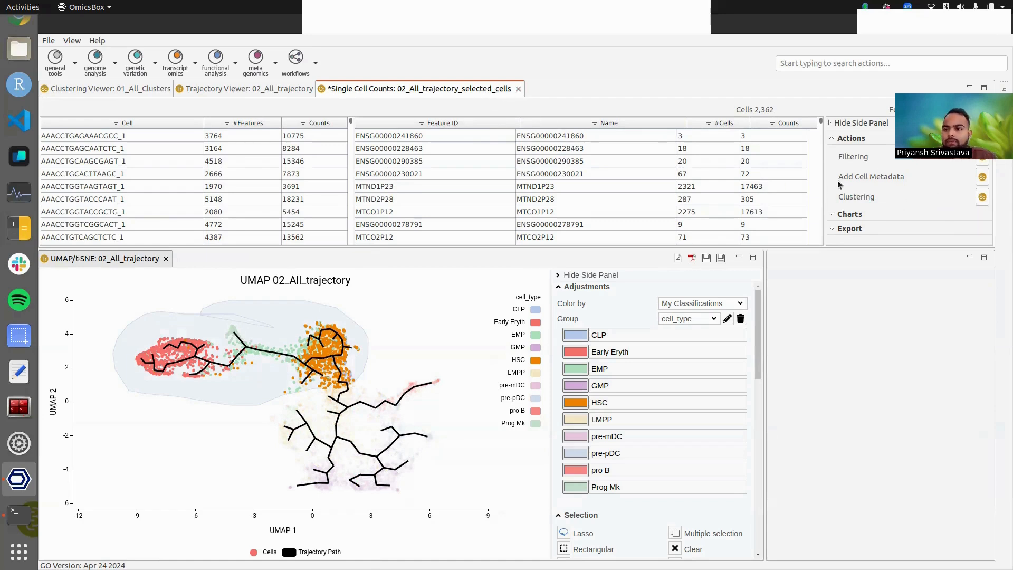
left_click(518, 88)
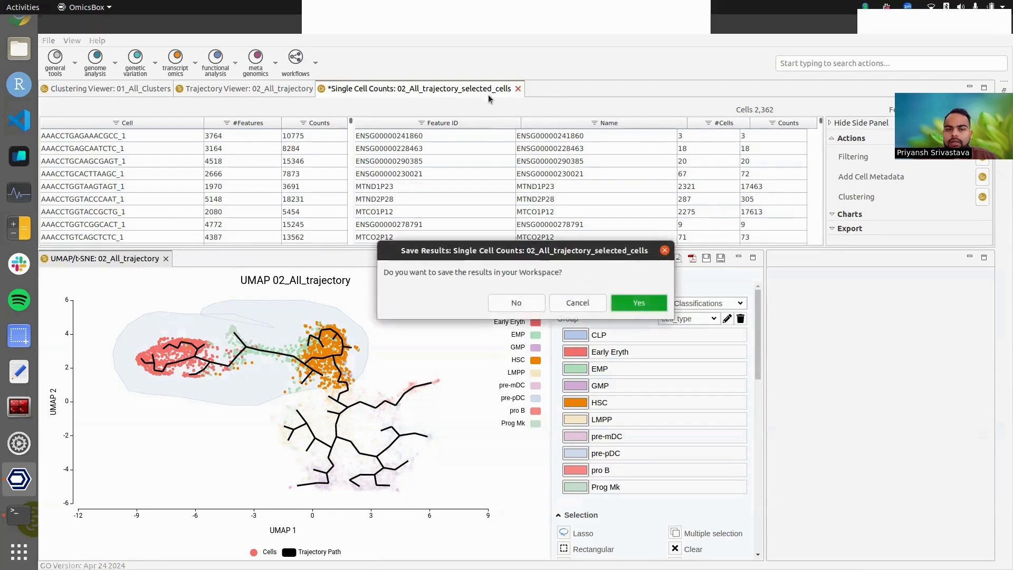
left_click(541, 305)
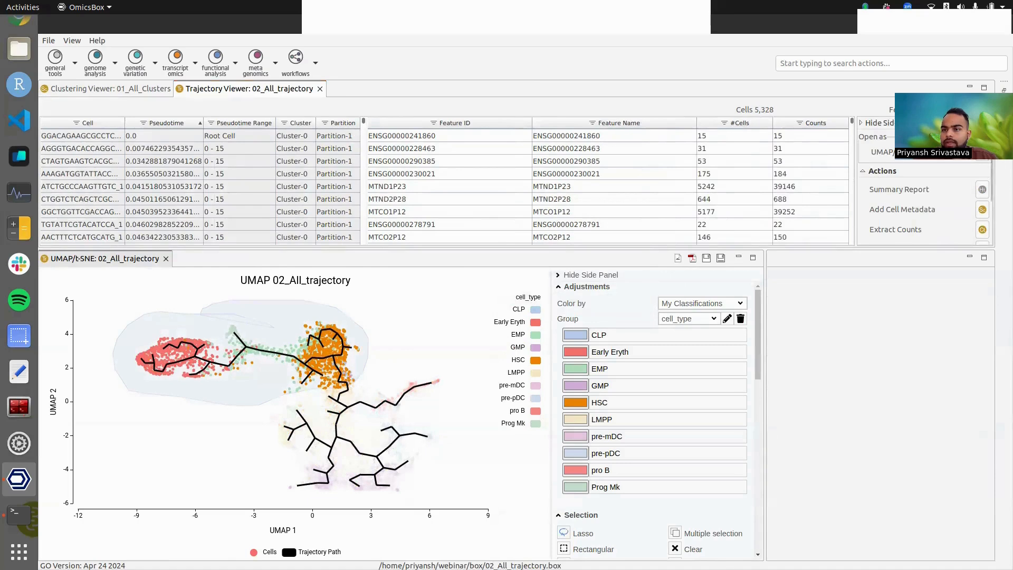
Open 04_Sub_Trajectory from the local box folder and widen its UMAP chart beside the 02_All_trajectory chart
left_click(1004, 103)
left_click(746, 89)
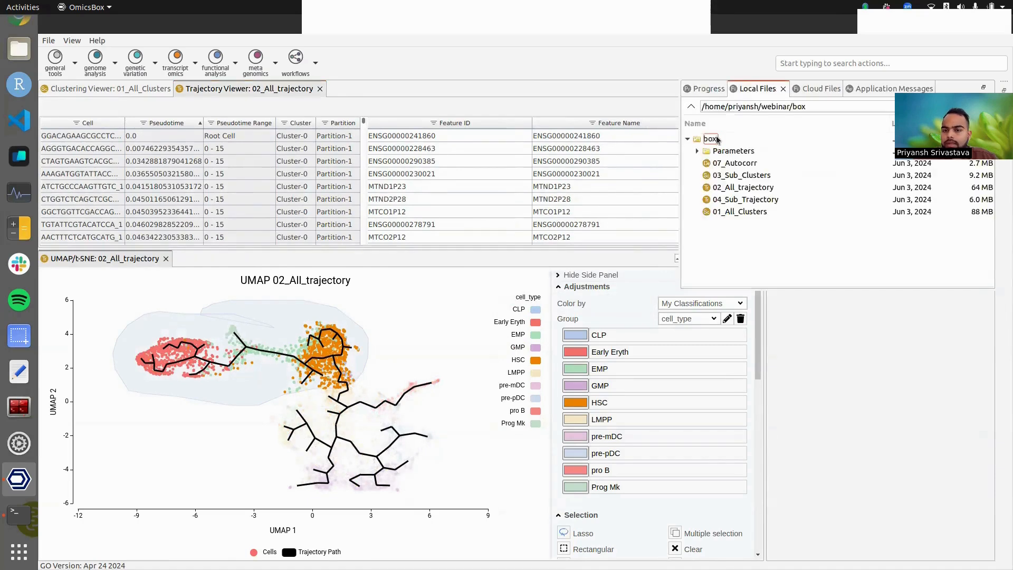
left_click(760, 188)
left_click(761, 200)
double_click(761, 200)
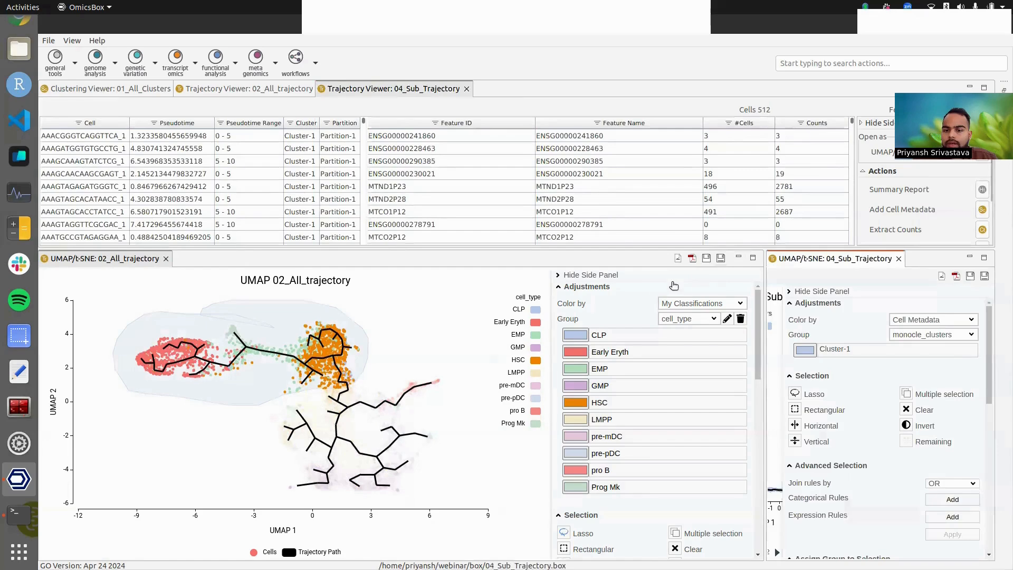
left_click(590, 275)
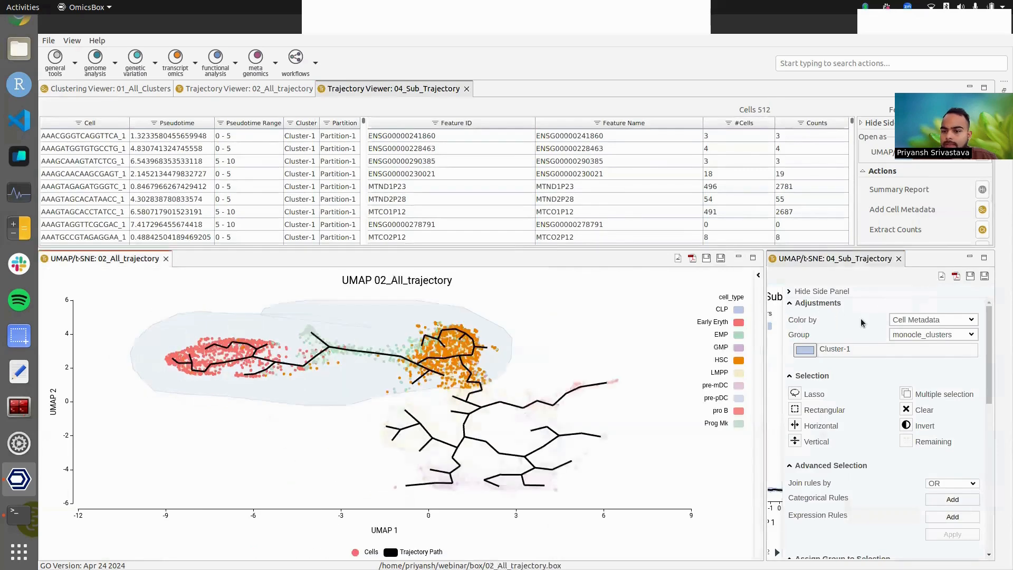
left_click_drag(764, 303, 496, 303)
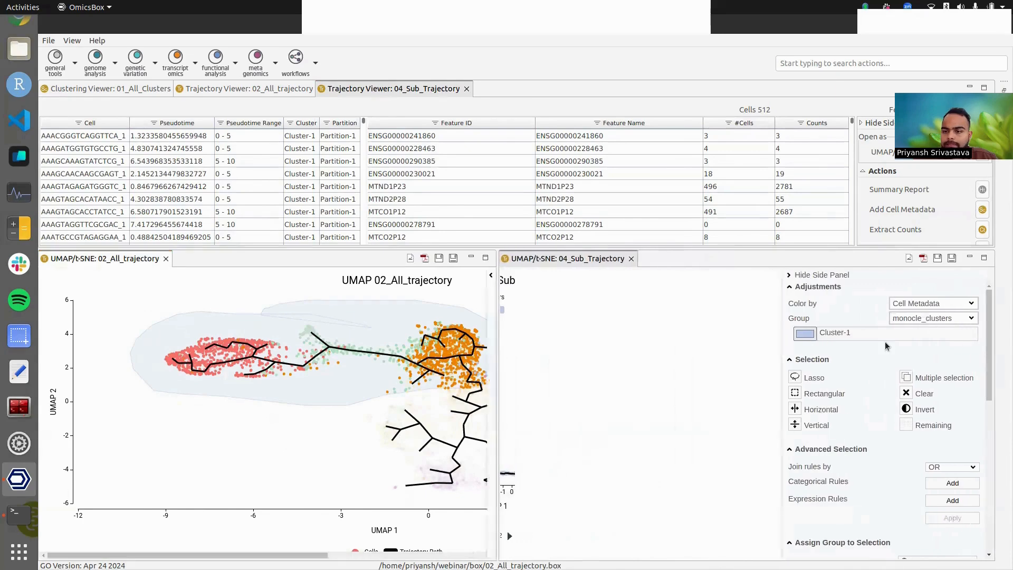
Color the 04_Sub_Trajectory UMAP chart by the cell_type group of My Classifications and hide its side panel
left_click(939, 317)
left_click(940, 303)
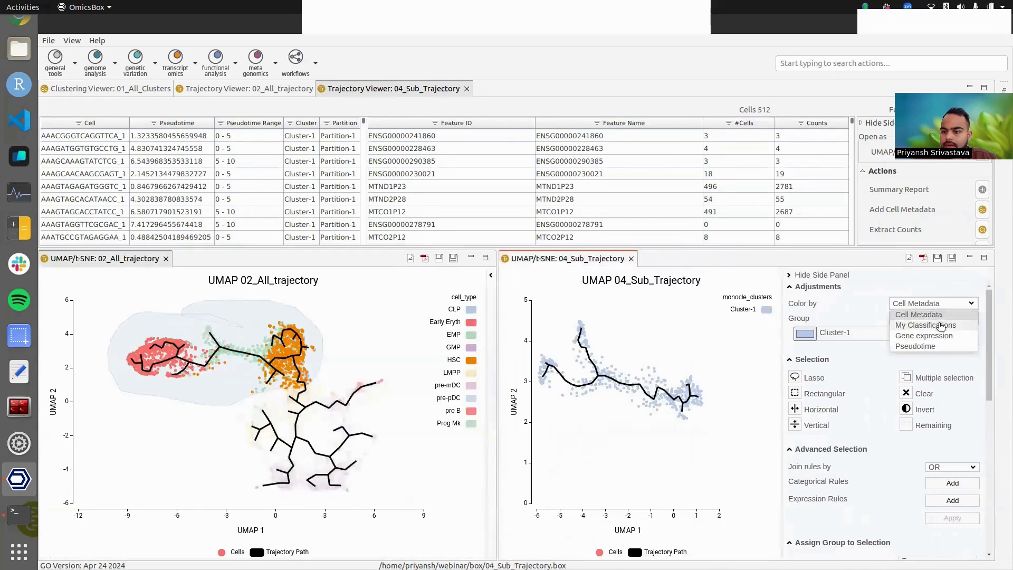
left_click(940, 325)
left_click(943, 319)
left_click(908, 356)
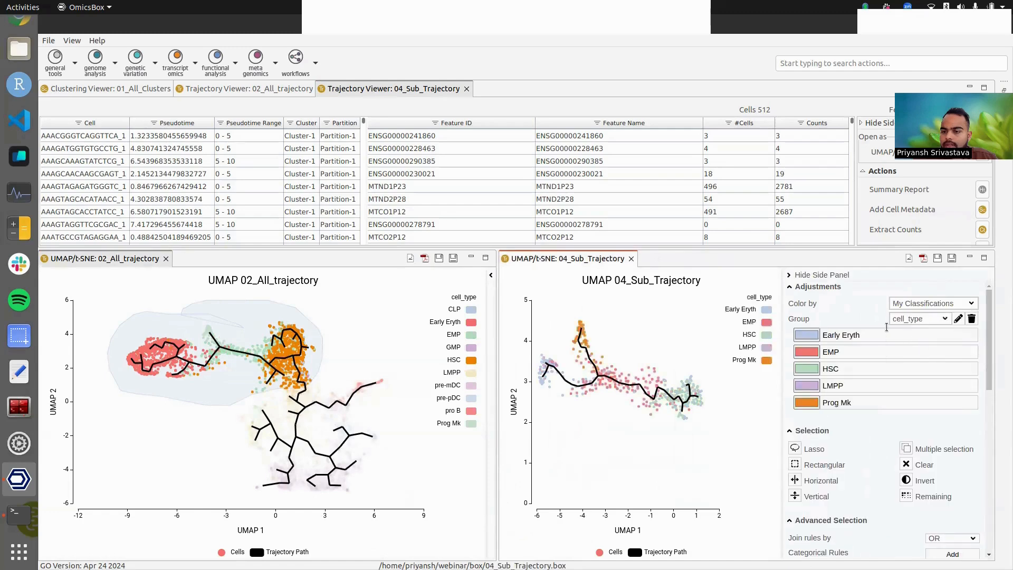
left_click(834, 275)
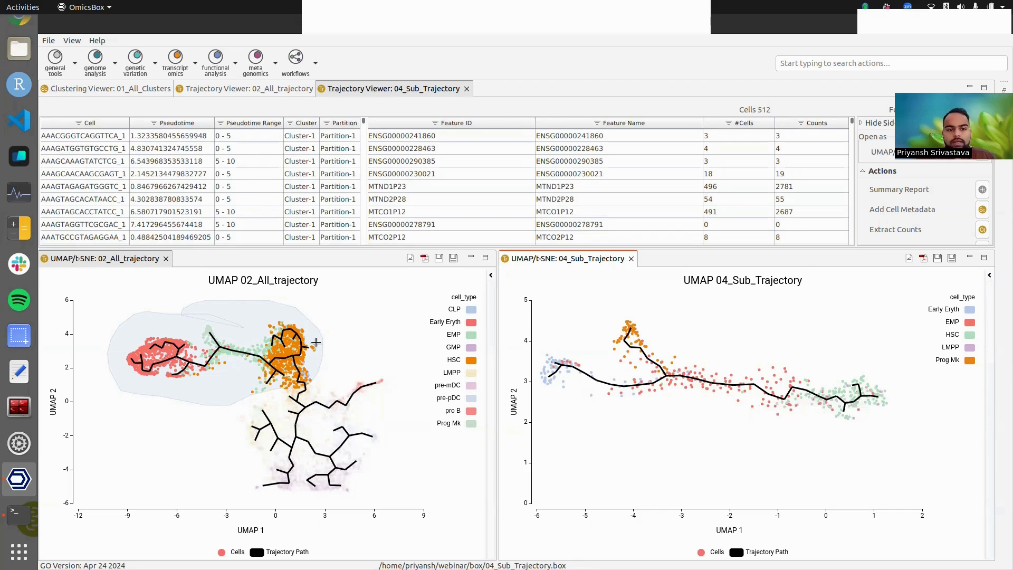
Close the 02_All_trajectory UMAP chart and maximize the 04_Sub_Trajectory chart
left_click(165, 259)
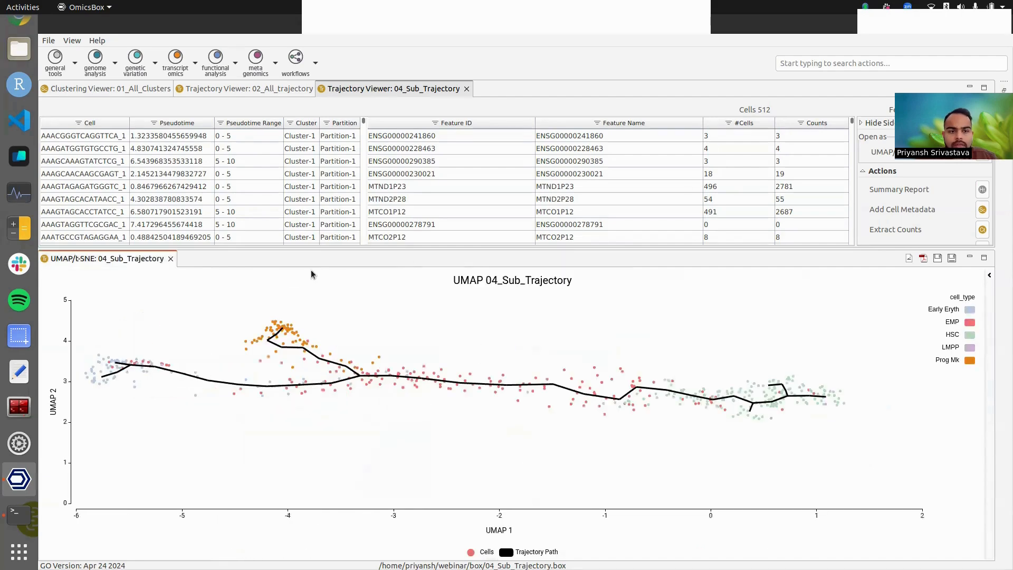
left_click(983, 257)
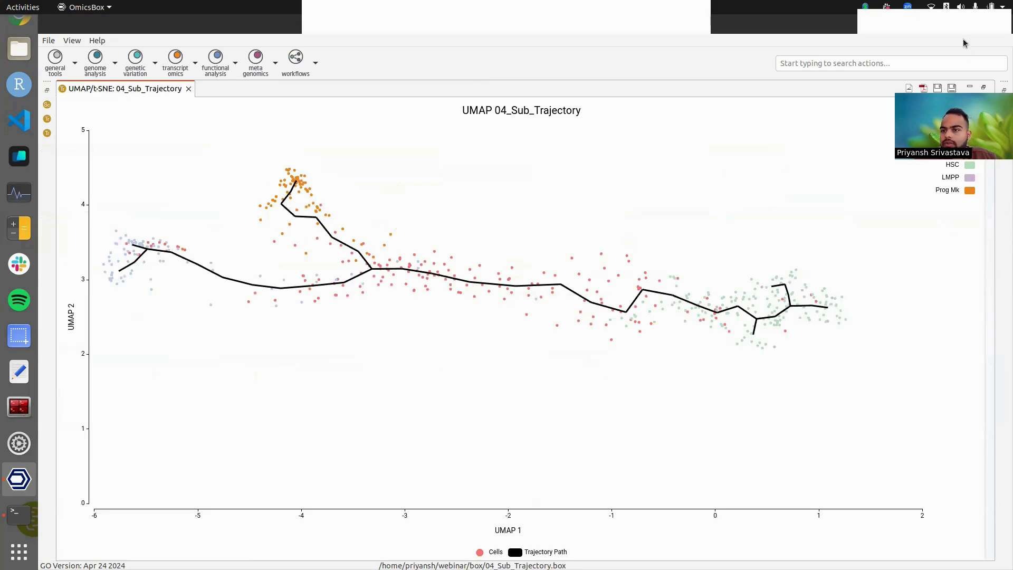
left_click_drag(959, 31, 878, 28)
Color the 04_Sub_Trajectory UMAP chart by the expression of gene GATA1
left_click(956, 105)
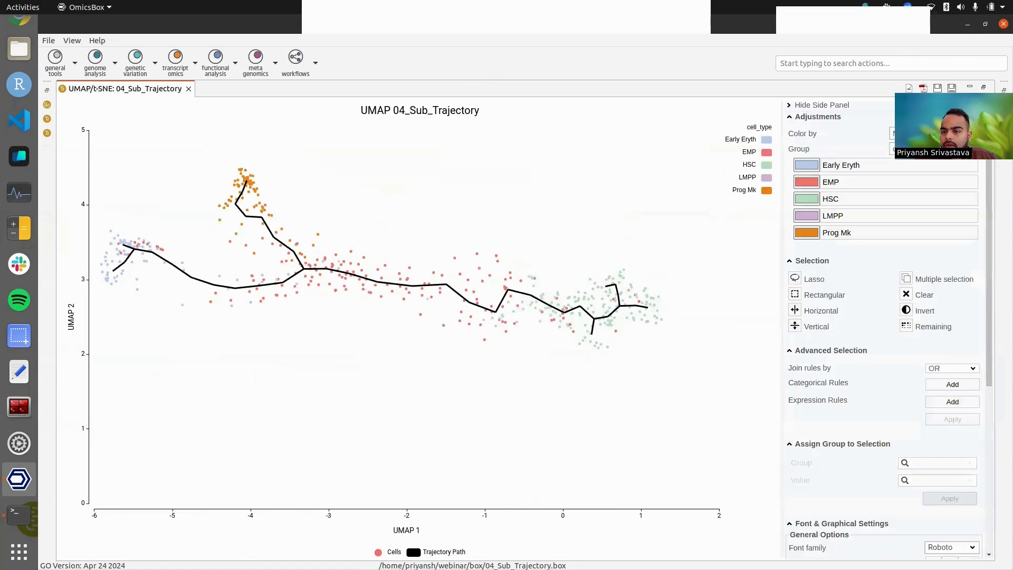
left_click(936, 134)
left_click(948, 165)
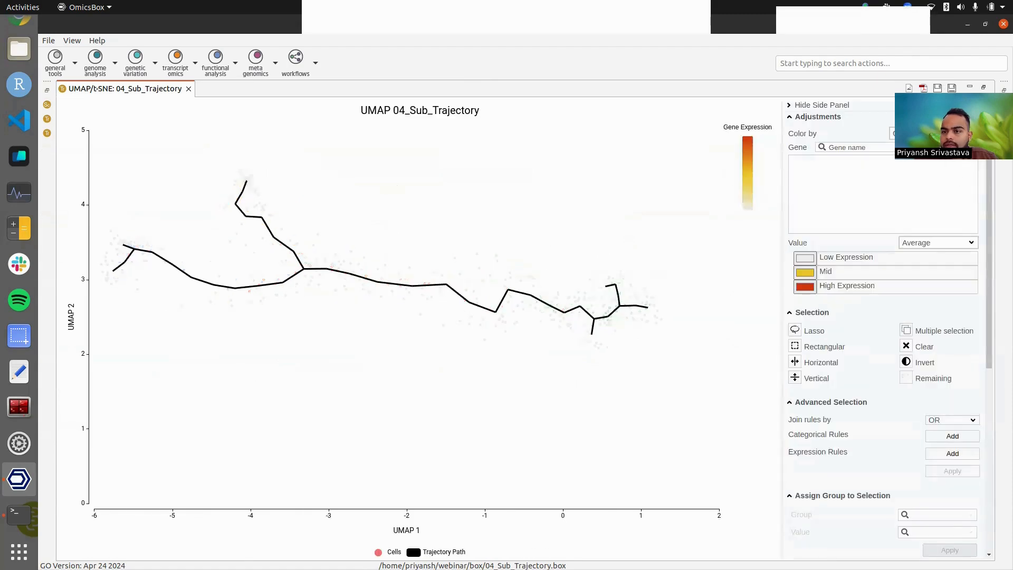
type("GATA")
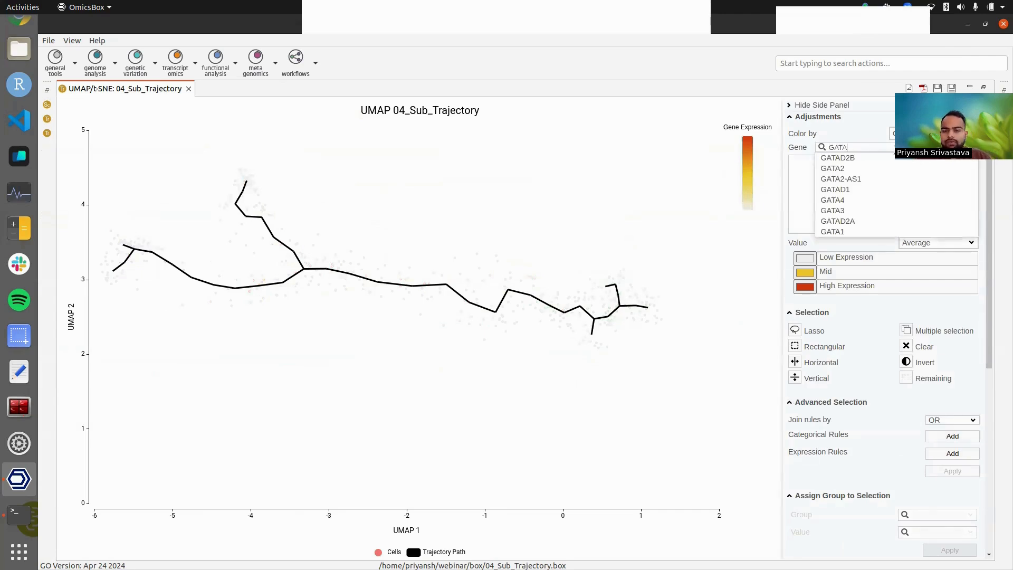
type("1")
key("Return")
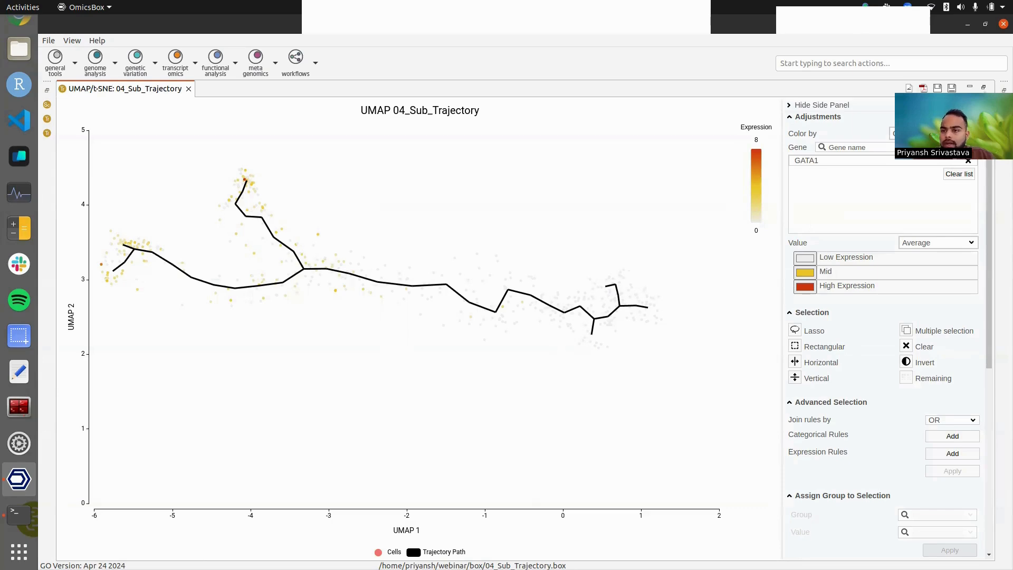
Run the Expression Trends chart of 04_Sub_Trajectory for gene GATA1 with log transform, smoothness 0.1 and cells colored by cell_type
left_click(983, 88)
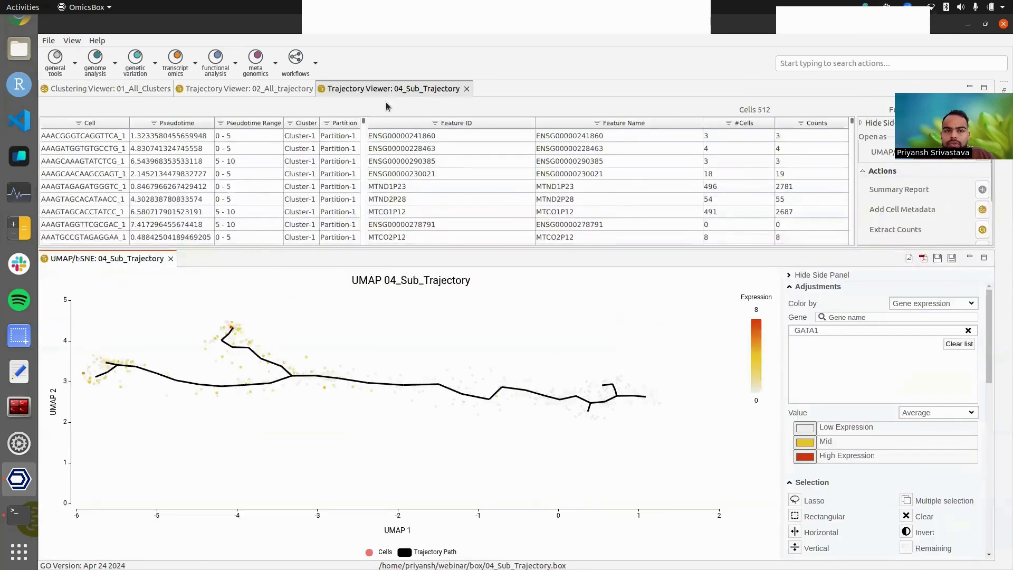
left_click_drag(431, 248, 432, 330)
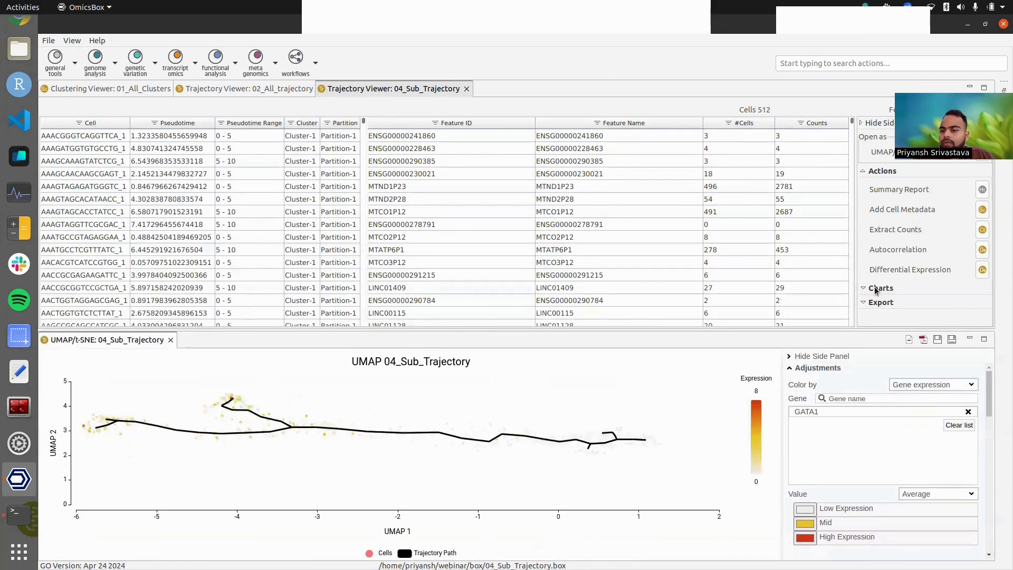
left_click(875, 288)
left_click(982, 204)
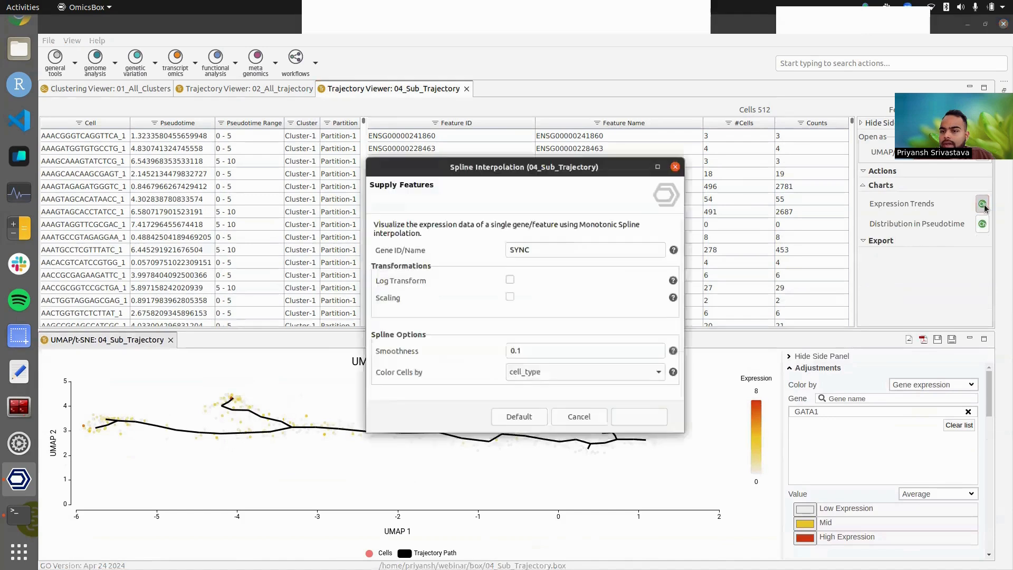
left_click(564, 243)
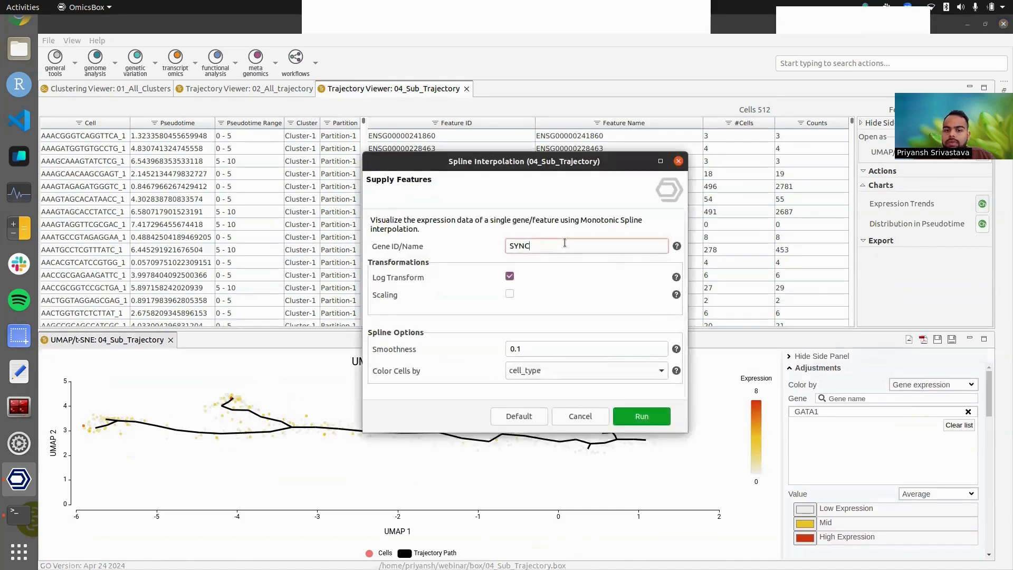
key("ctrl+a")
key("BackSpace")
type("GATA")
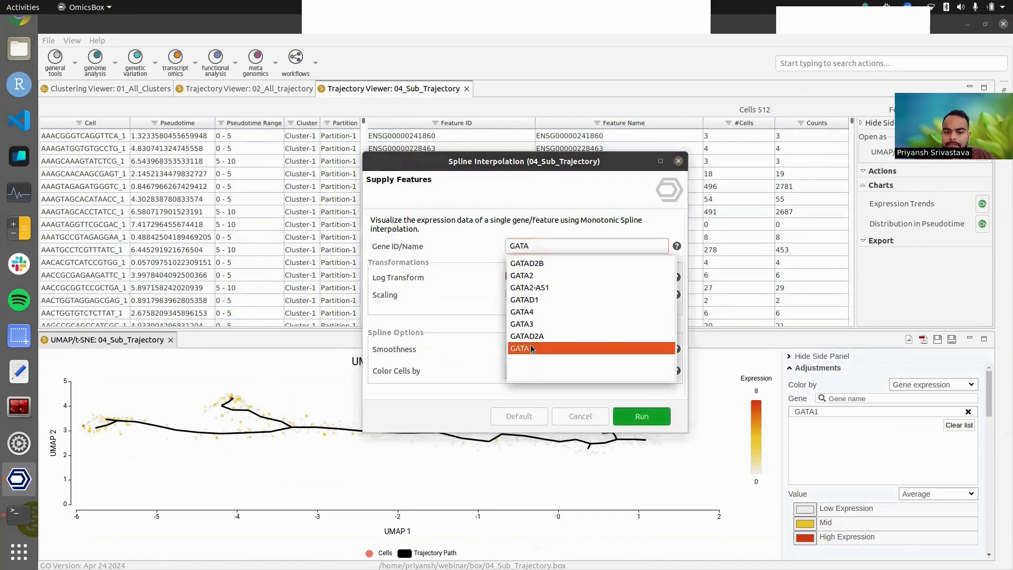
left_click(530, 349)
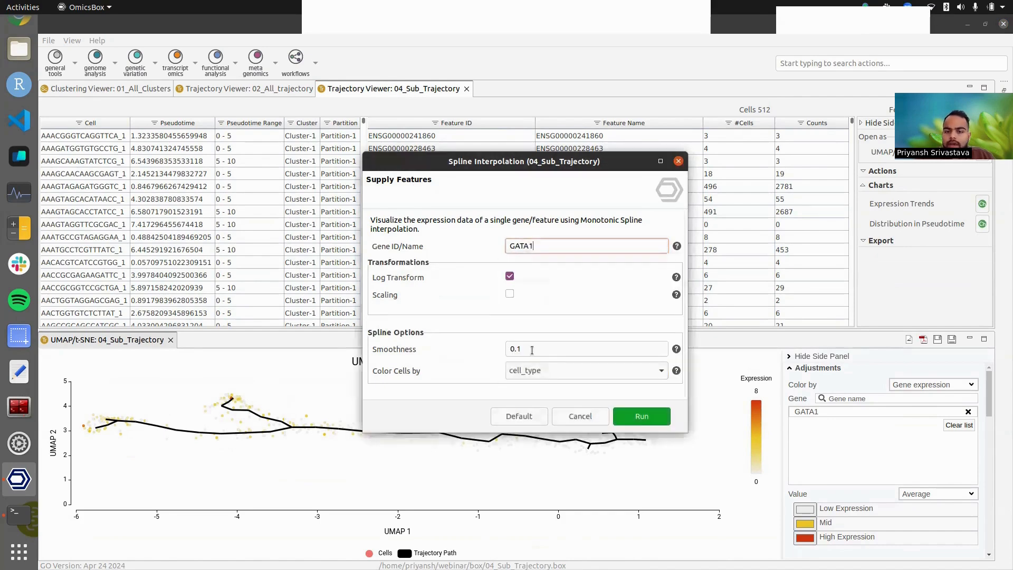
left_click(629, 416)
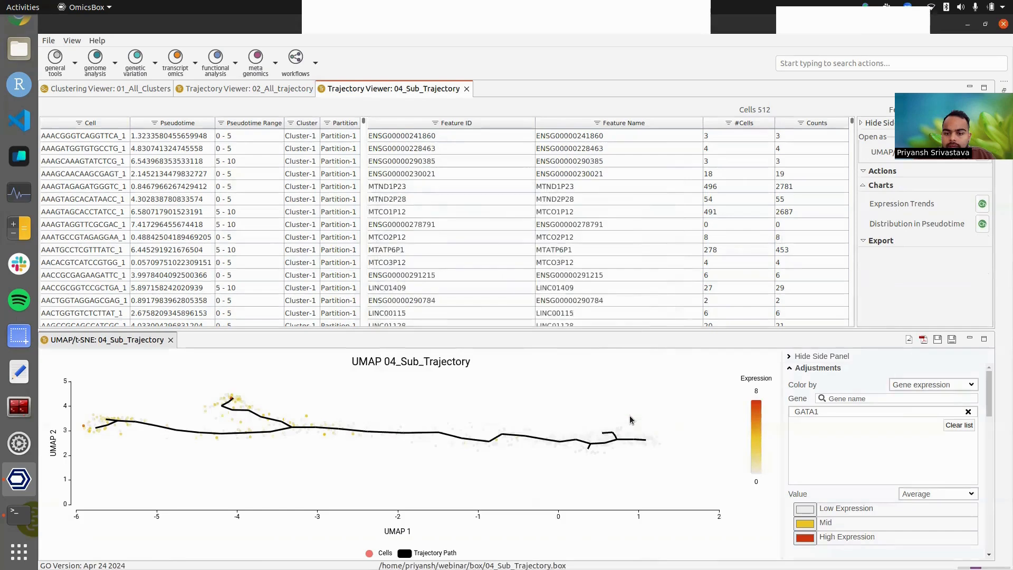
Place the GATA1 expression trend chart beside the 04_Sub_Trajectory UMAP, hide both charts' side panels and enlarge the chart area
left_click_drag(242, 347, 683, 476)
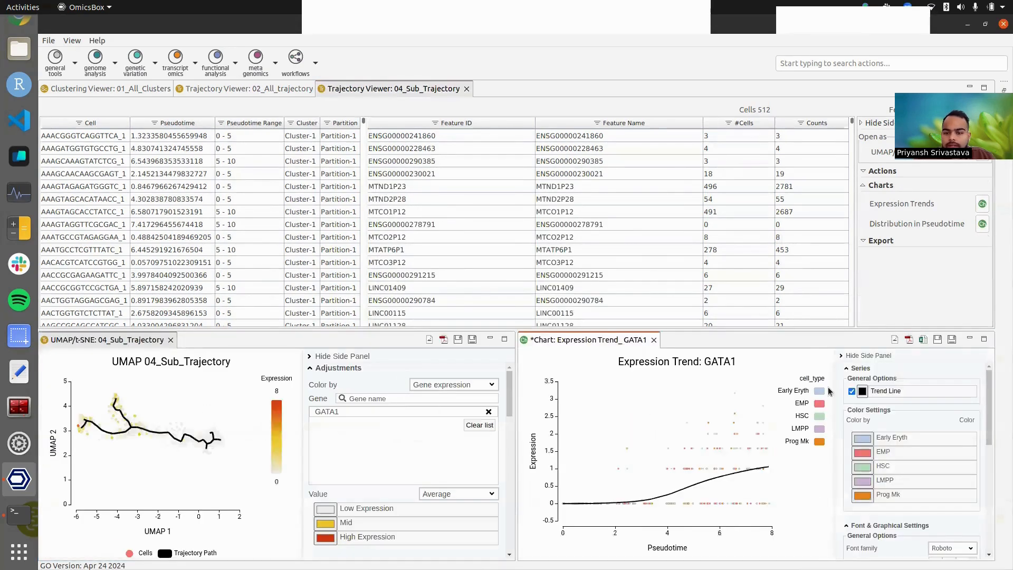
left_click(869, 356)
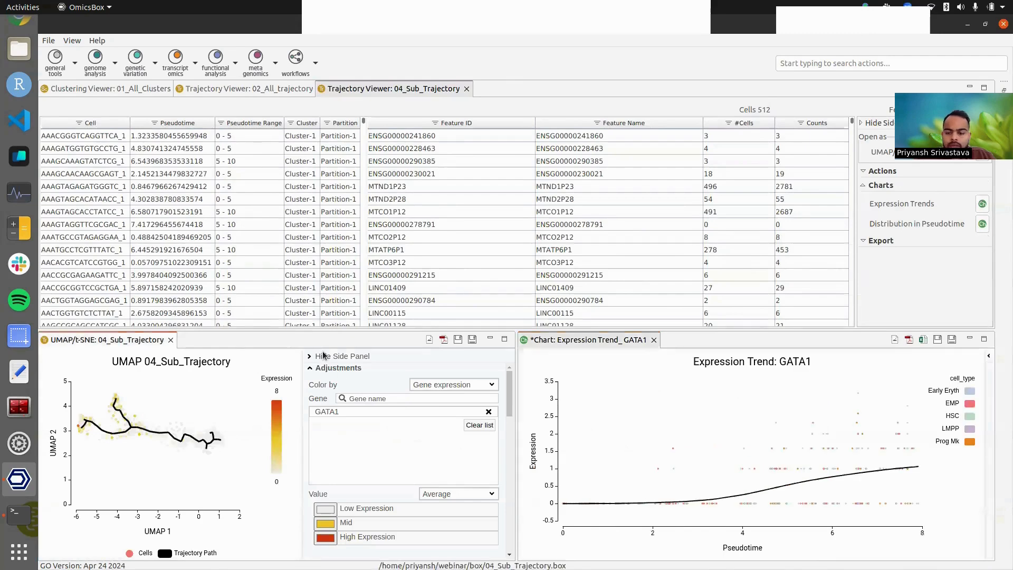
left_click(324, 356)
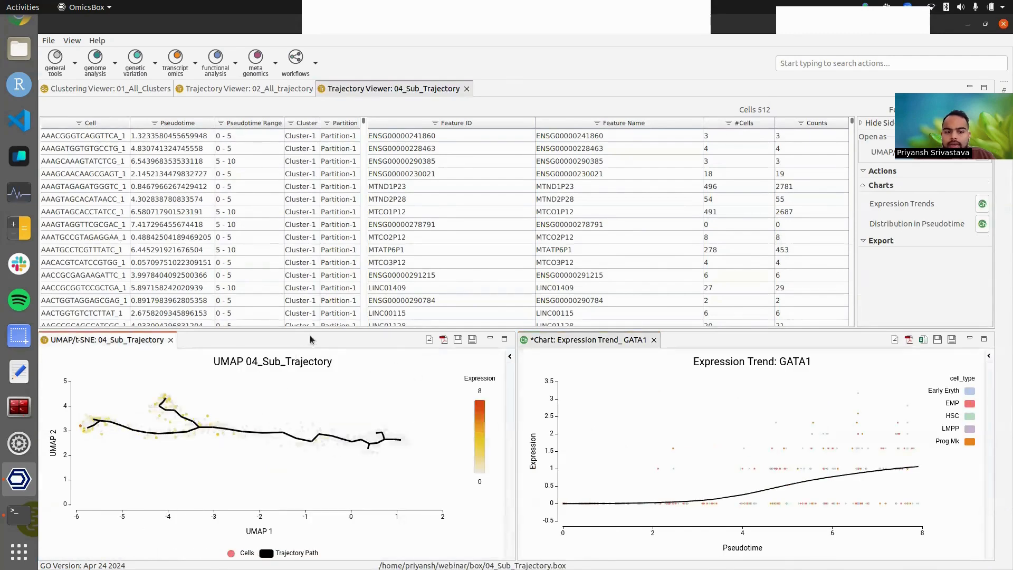
mouse_move(333, 441)
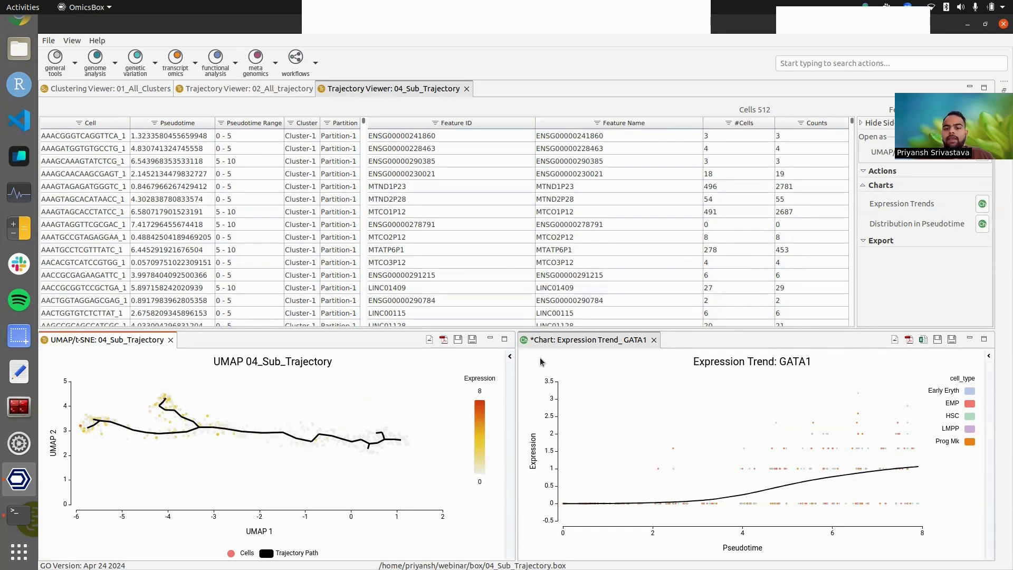
left_click_drag(521, 328, 521, 279)
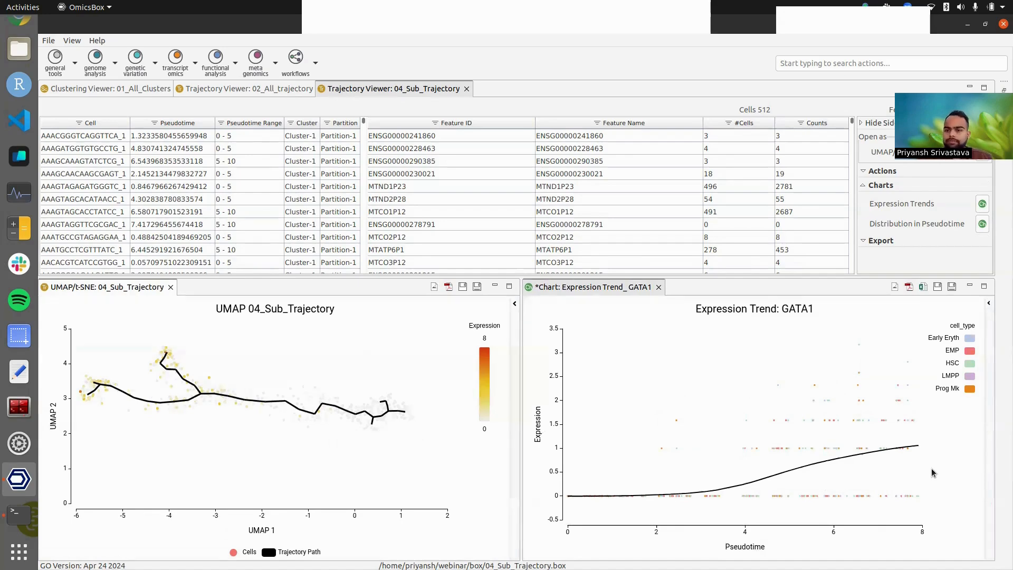
Open the Autocorrelation (Moran's I) settings for 04_Sub_Trajectory
left_click(886, 174)
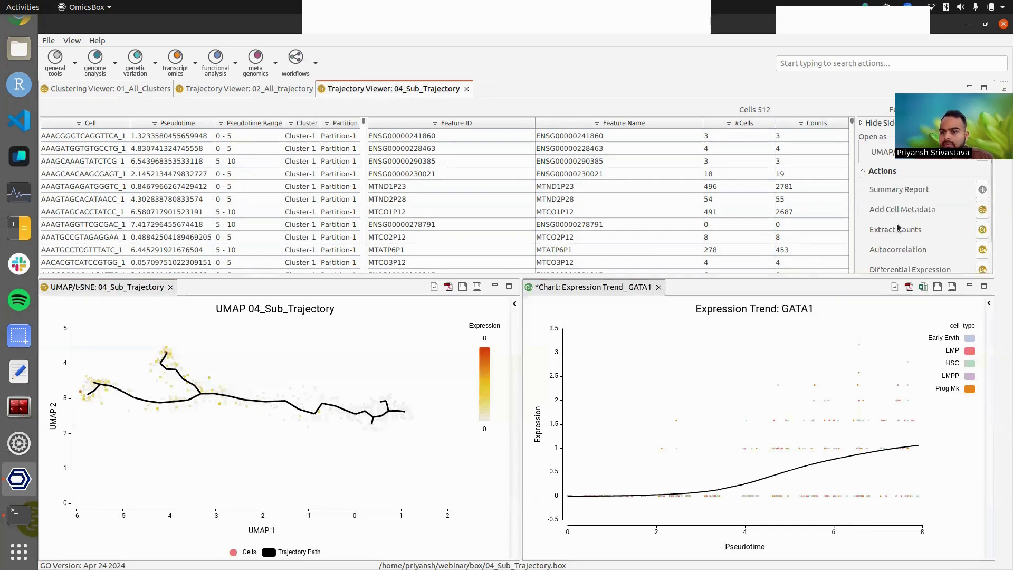
scroll(896, 228, "down", 1)
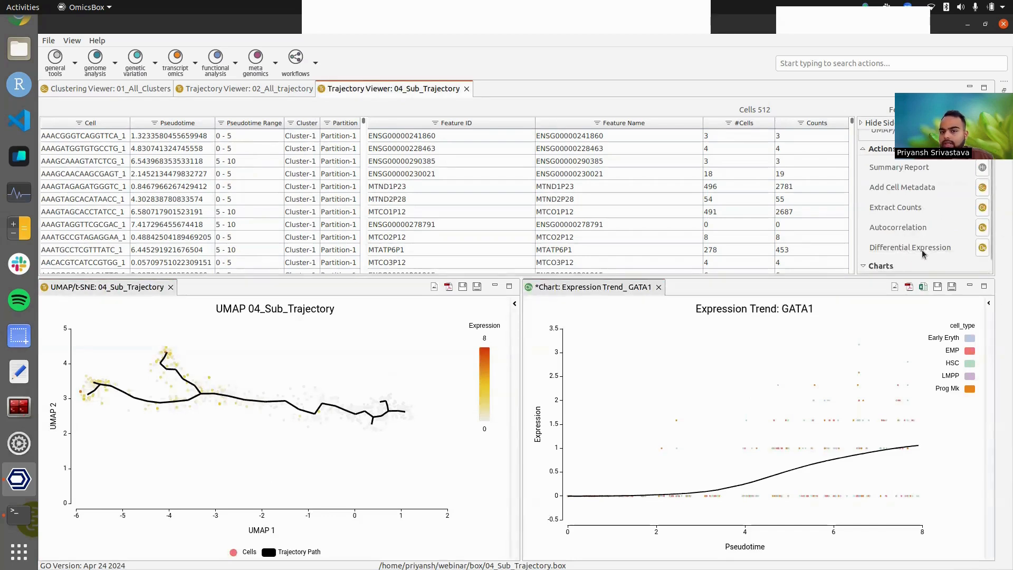
left_click(982, 228)
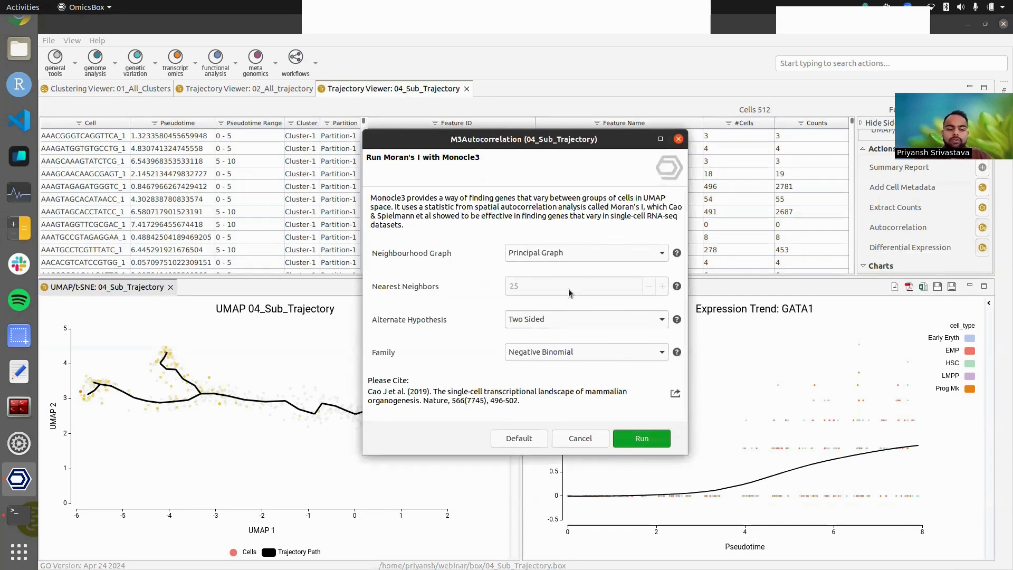
key("alt+Tab")
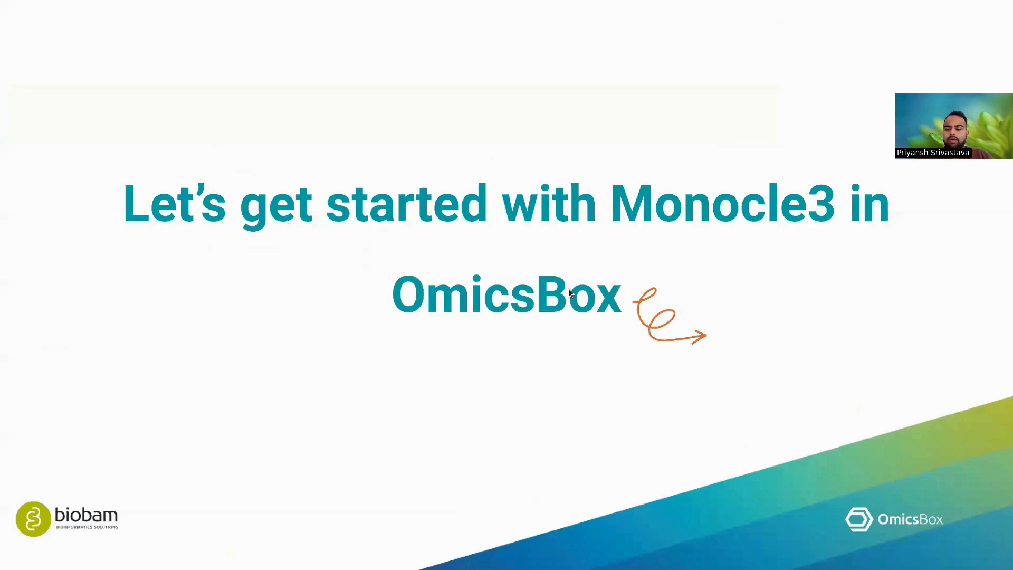
key("Right")
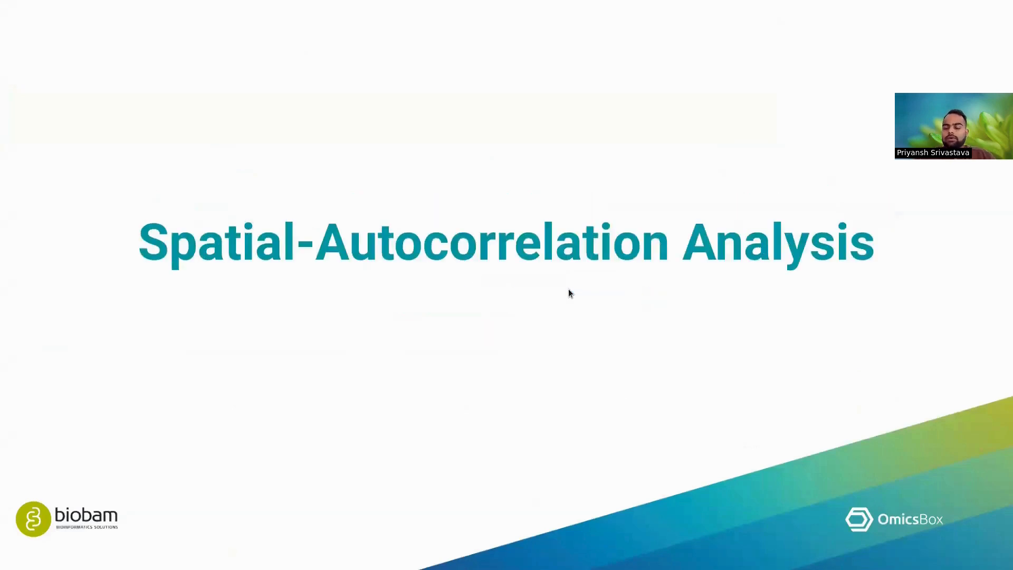
key("Right")
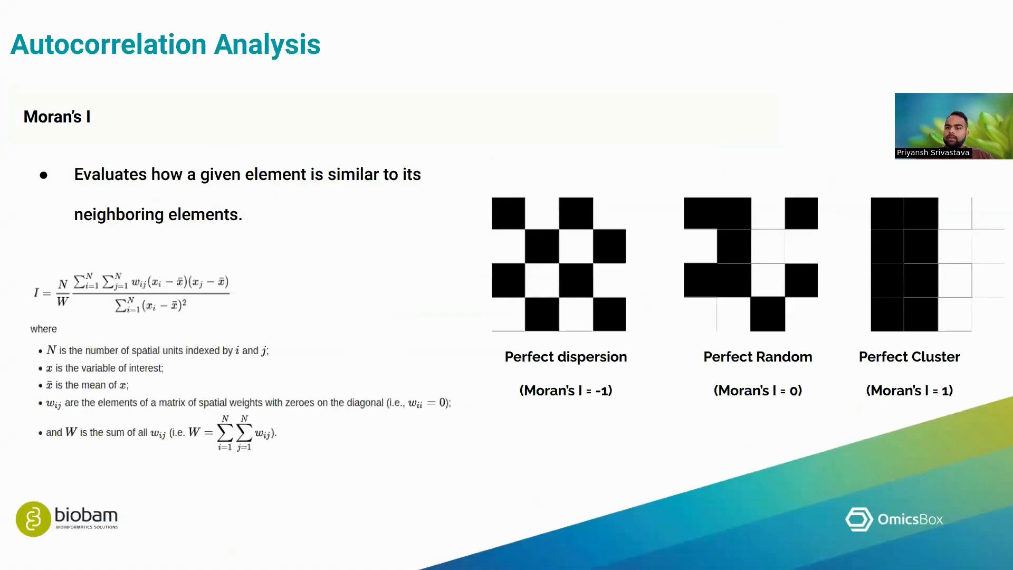
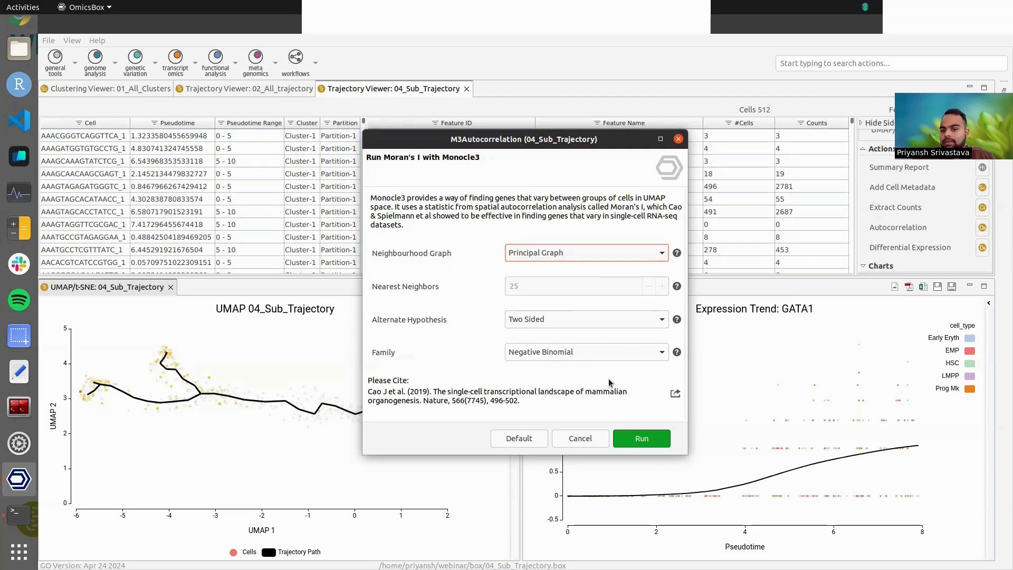
Examine the Family options for the Moran's I autocorrelation and close its settings without running the analysis
left_click(620, 354)
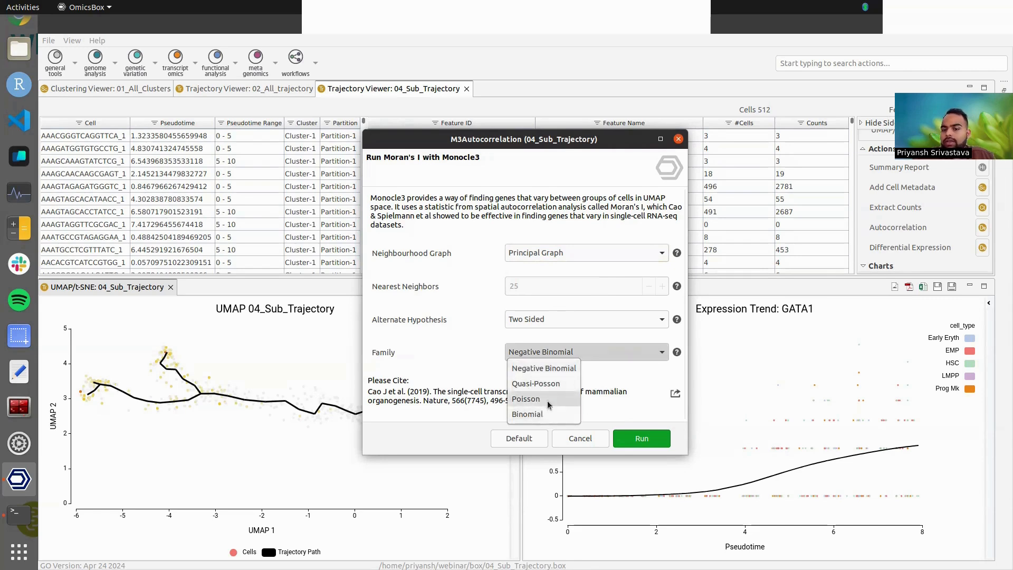
left_click(614, 373)
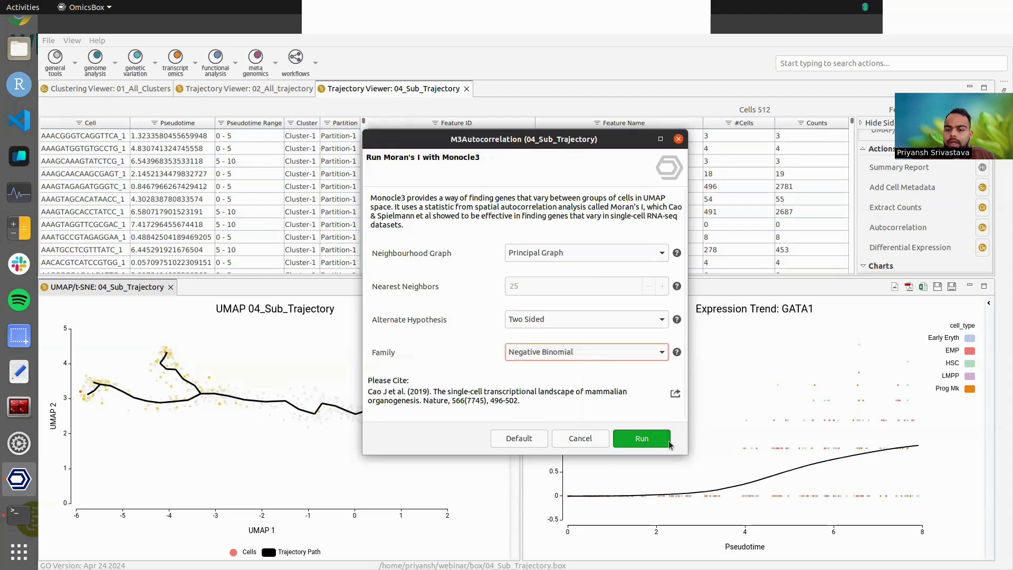
left_click(677, 139)
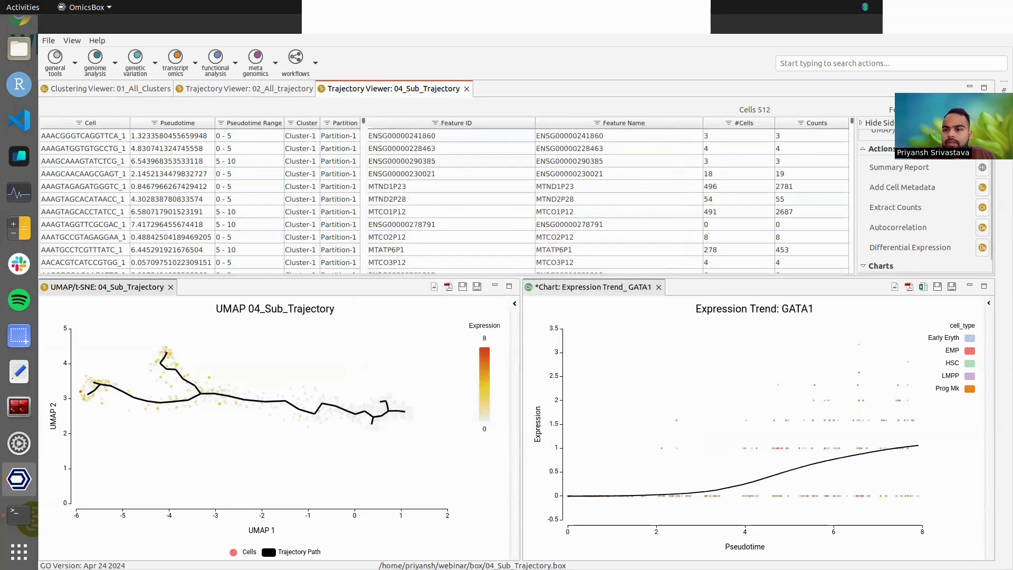
Open the 07_Autocorr result from the local box folder and widen its Gene Name column to fit the names
left_click(1003, 104)
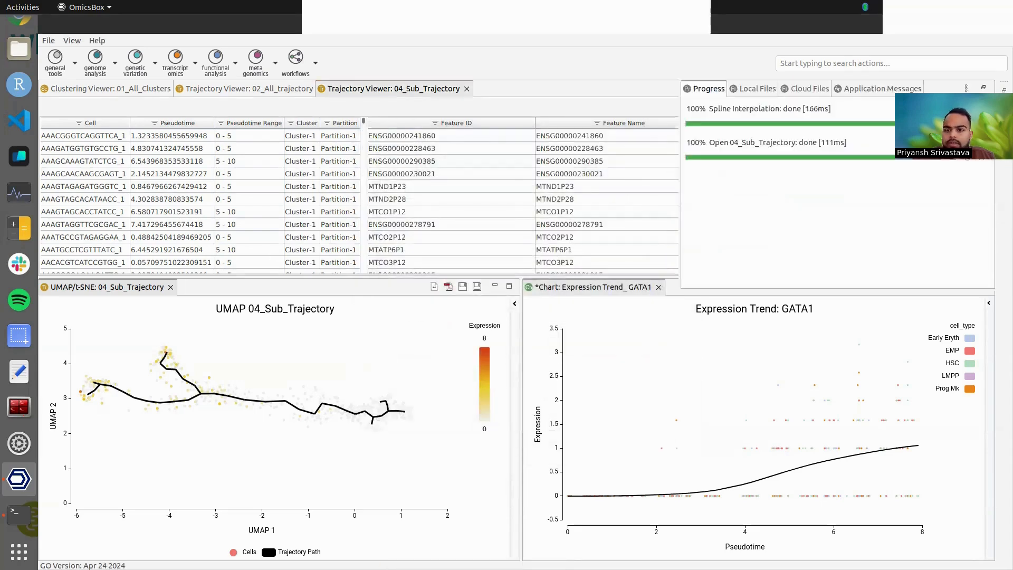
left_click(757, 88)
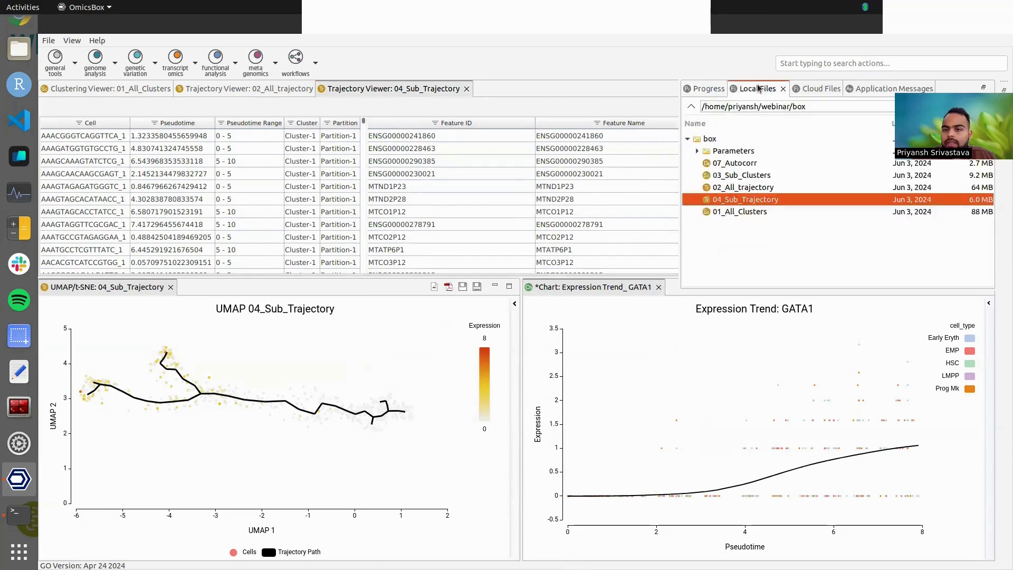
double_click(766, 164)
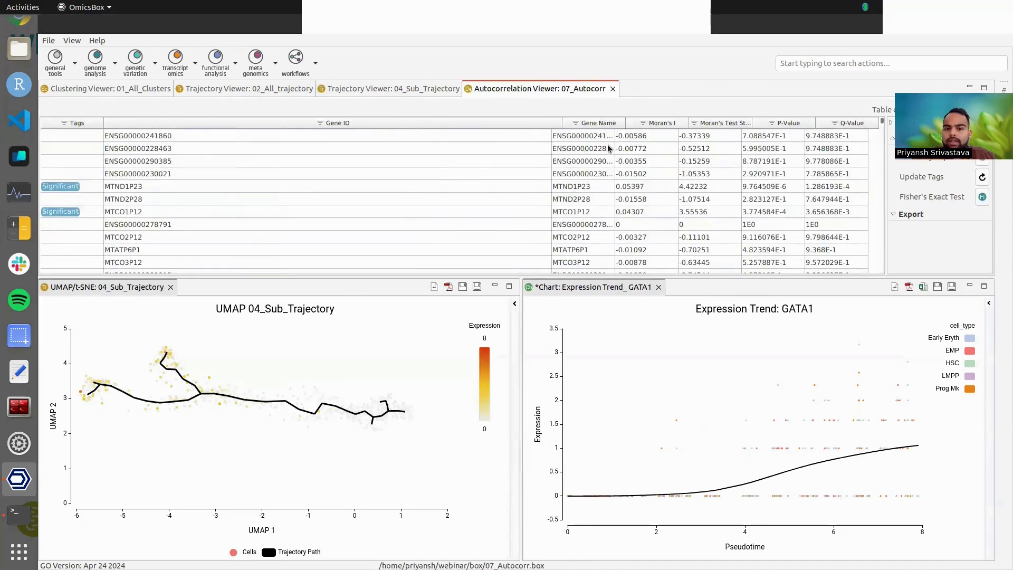
double_click(561, 123)
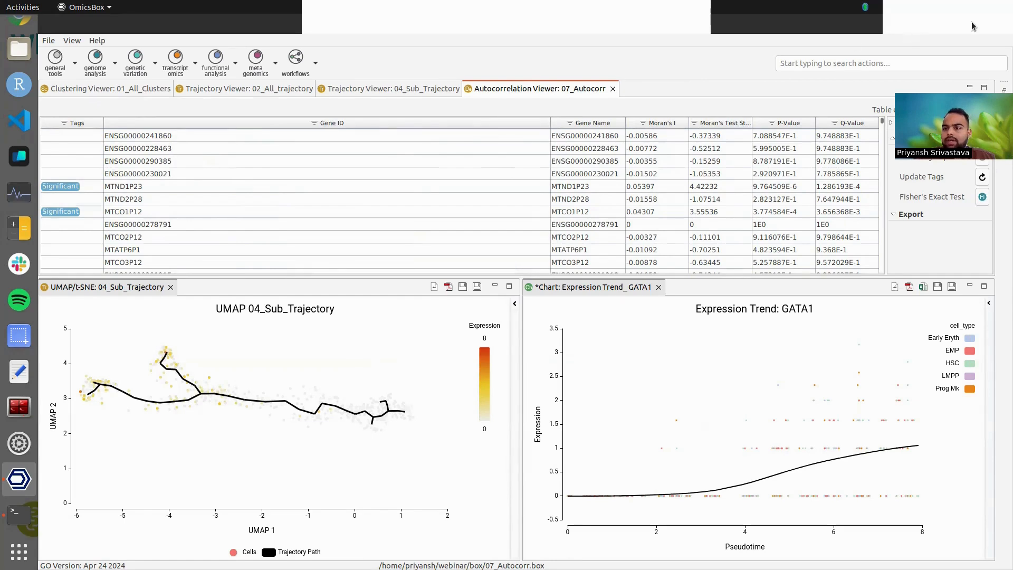
Examine the statistic, direction and significance criteria options for updating the tags of 07_Autocorr, leaving the tags as they are
left_click(981, 178)
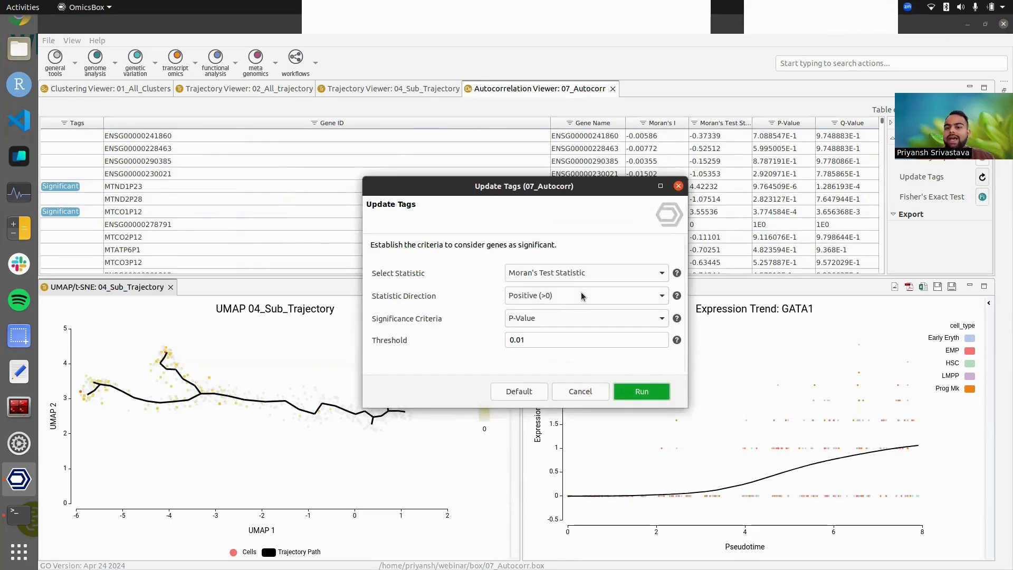
left_click(611, 274)
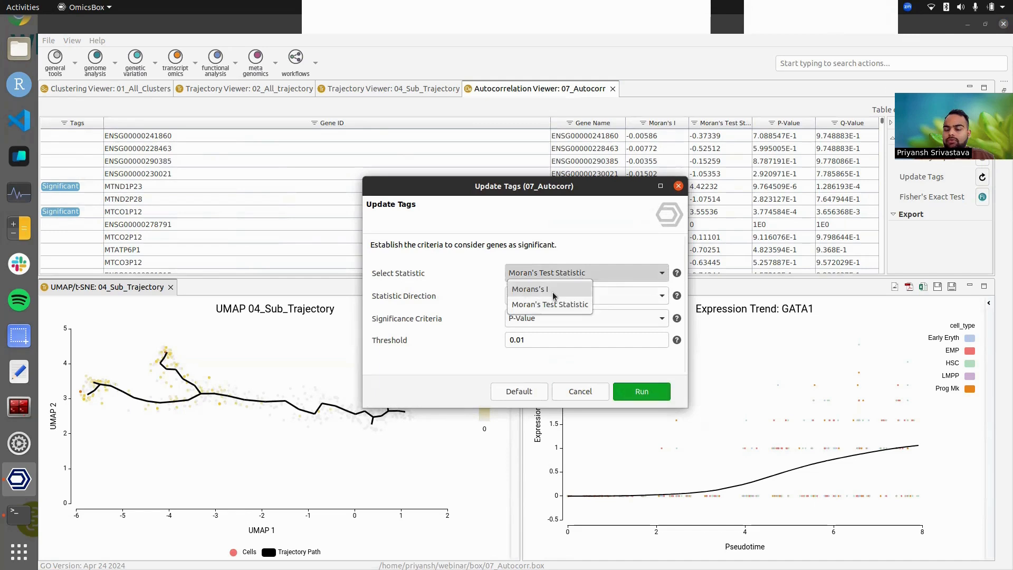
left_click(615, 253)
left_click(583, 292)
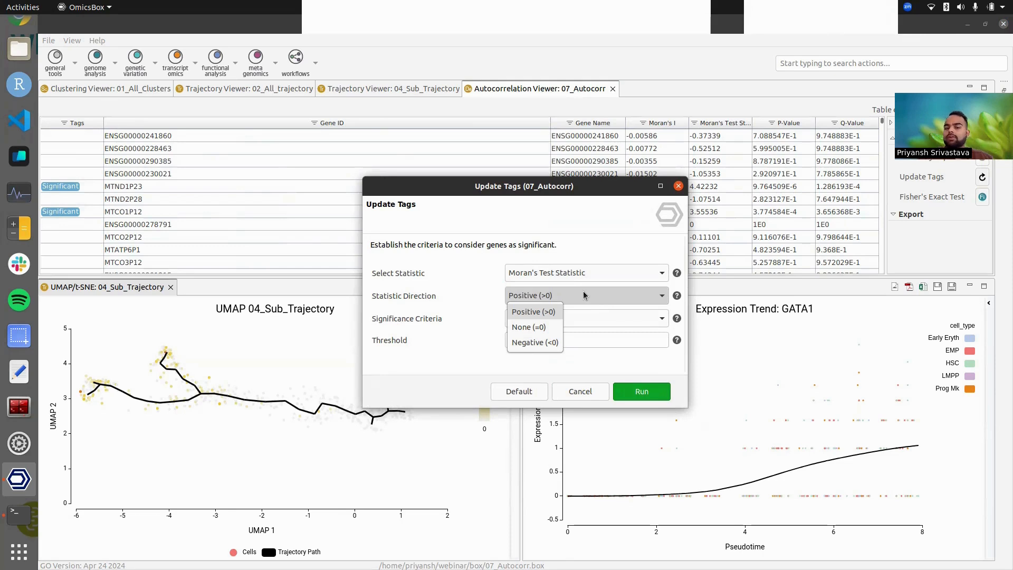
left_click(559, 247)
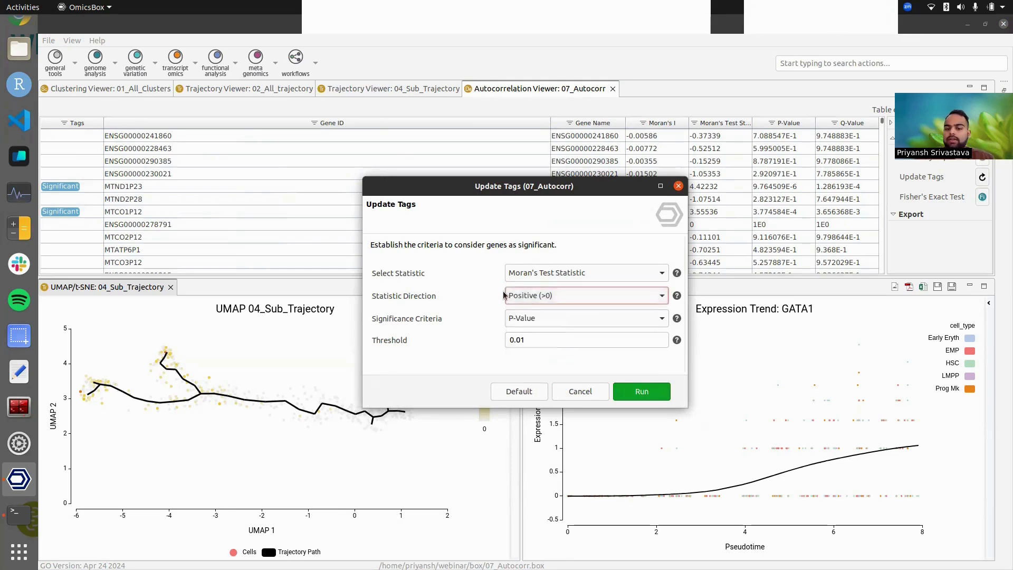
left_click(548, 320)
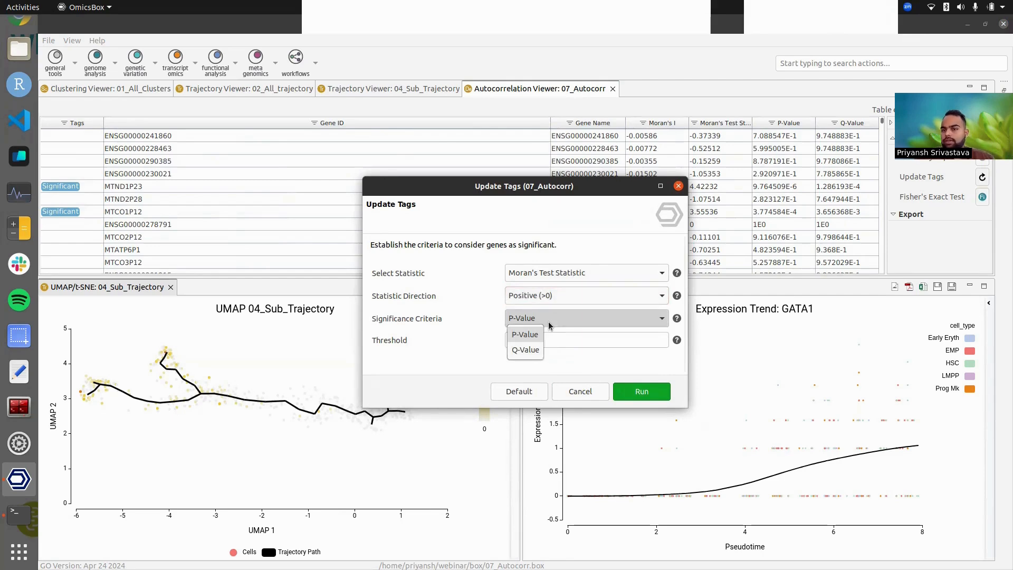
left_click(562, 370)
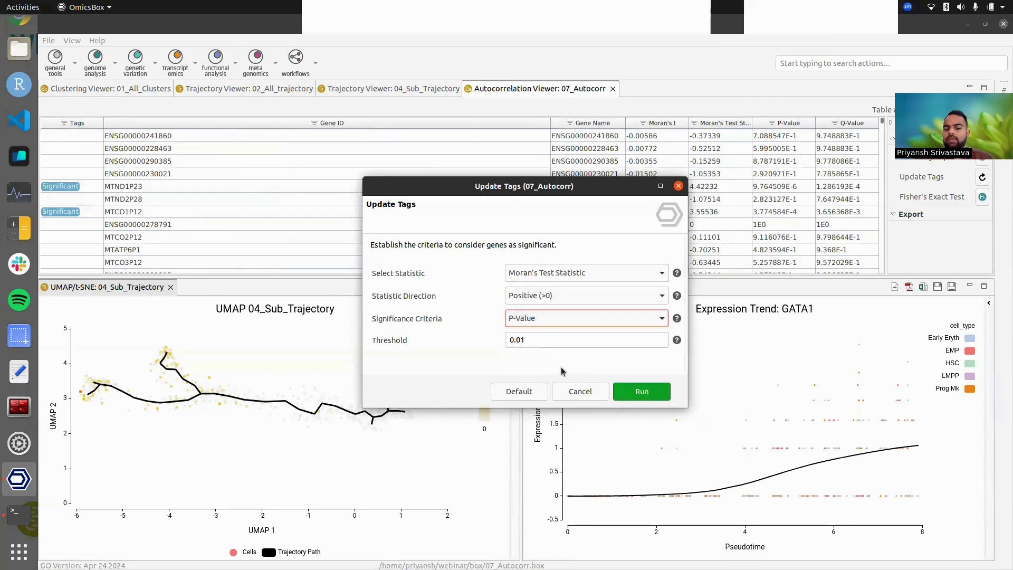
left_click(581, 391)
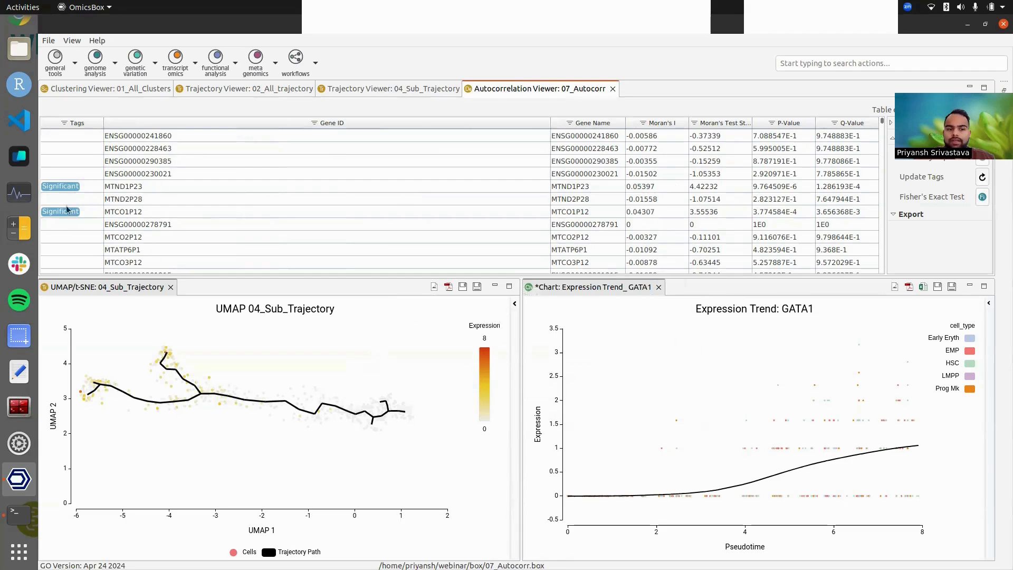
Update the tags of 07_Autocorr using Moran's Test Statistic, direction Positive (>0) and a P-Value threshold of 0.01
left_click(981, 178)
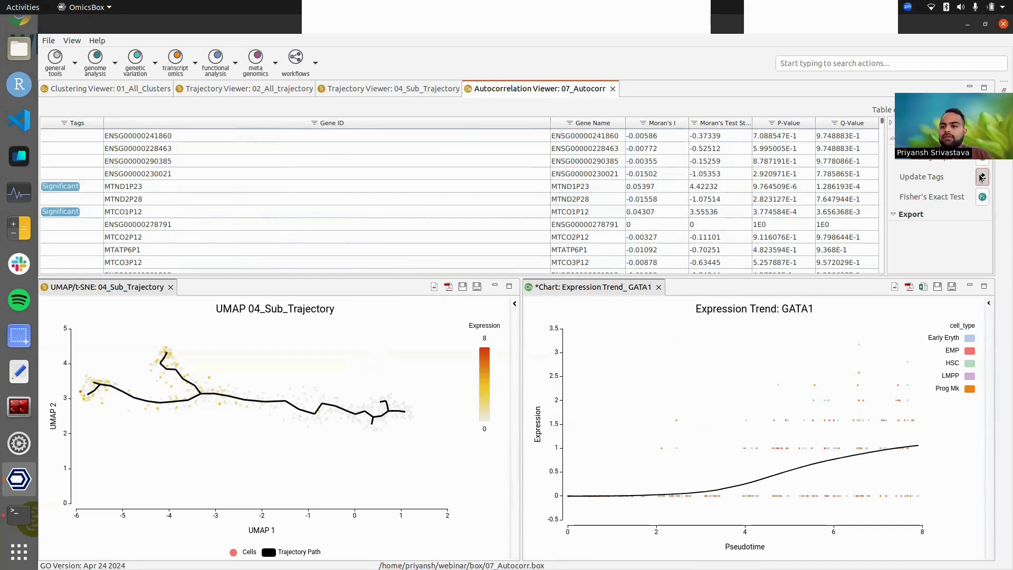
left_click(571, 297)
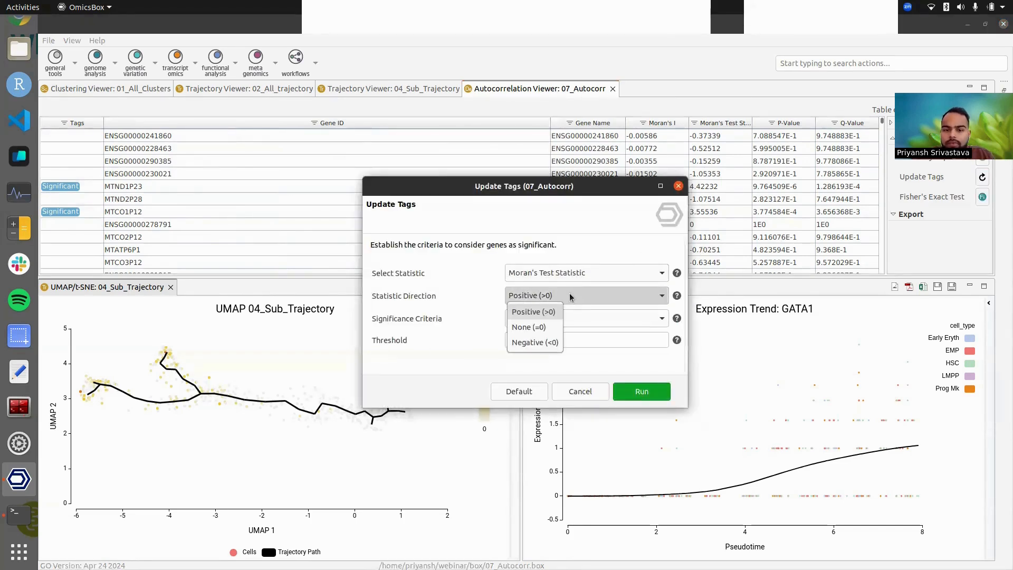
left_click(545, 311)
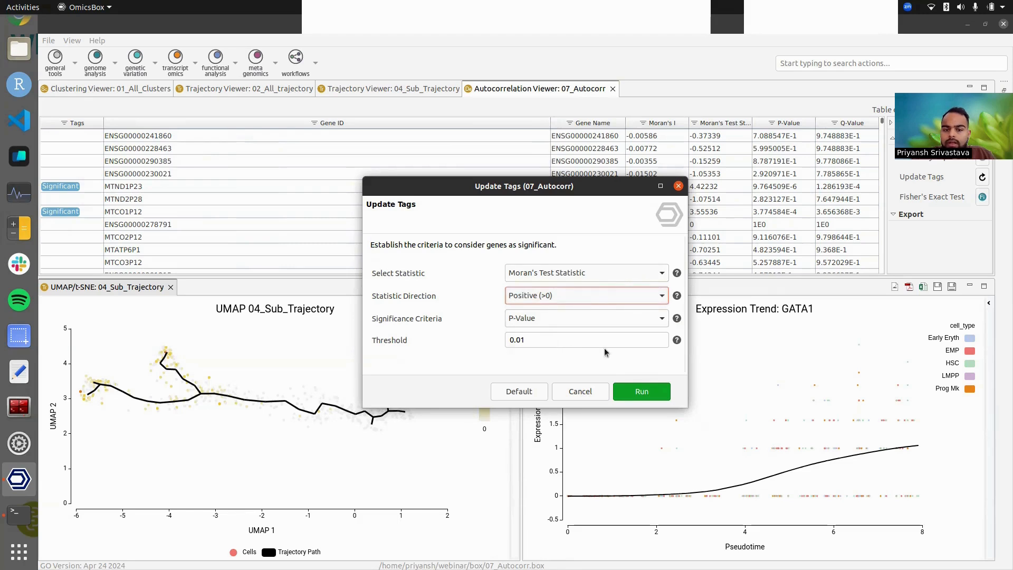
left_click(641, 390)
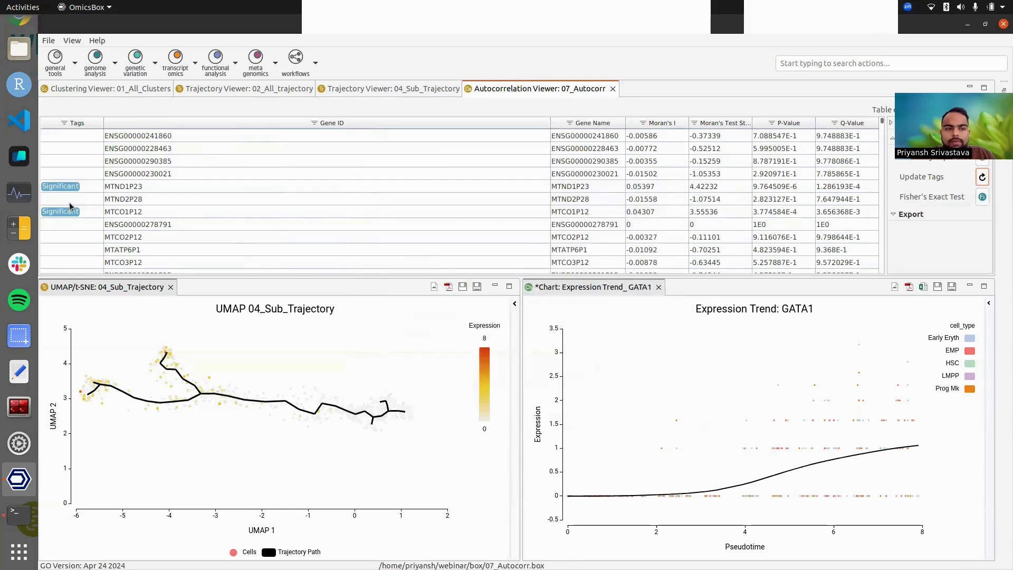
Sort the autocorrelation table by tags with significant genes first, then re-sort it by Moran's test statistic in ascending order
left_click(77, 123)
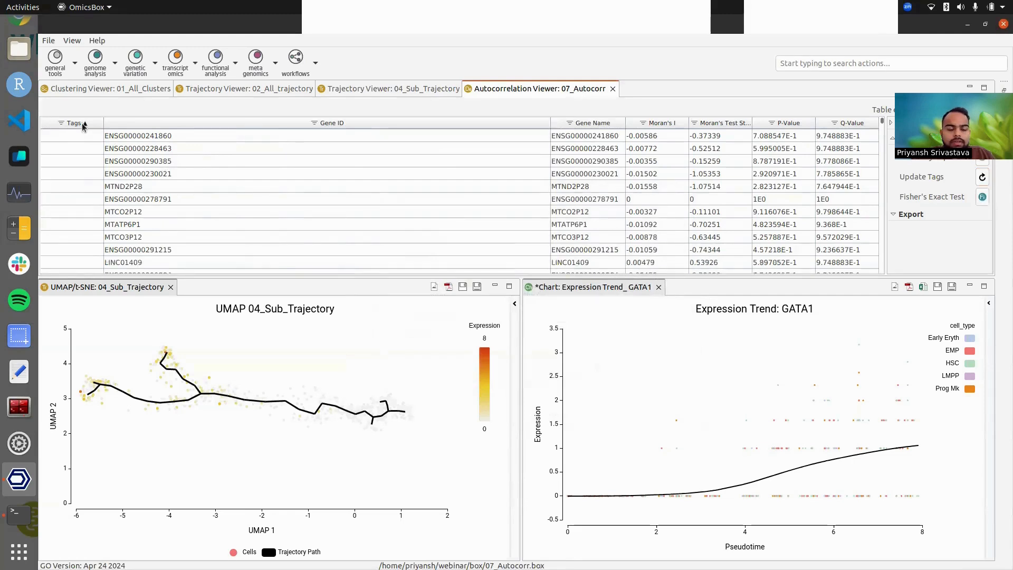
left_click(77, 123)
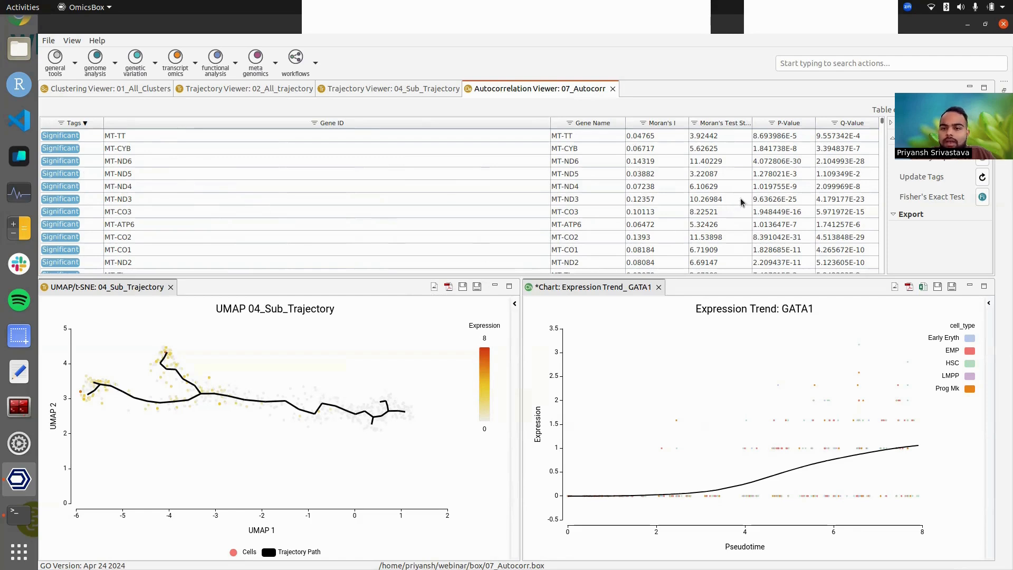
left_click(710, 124)
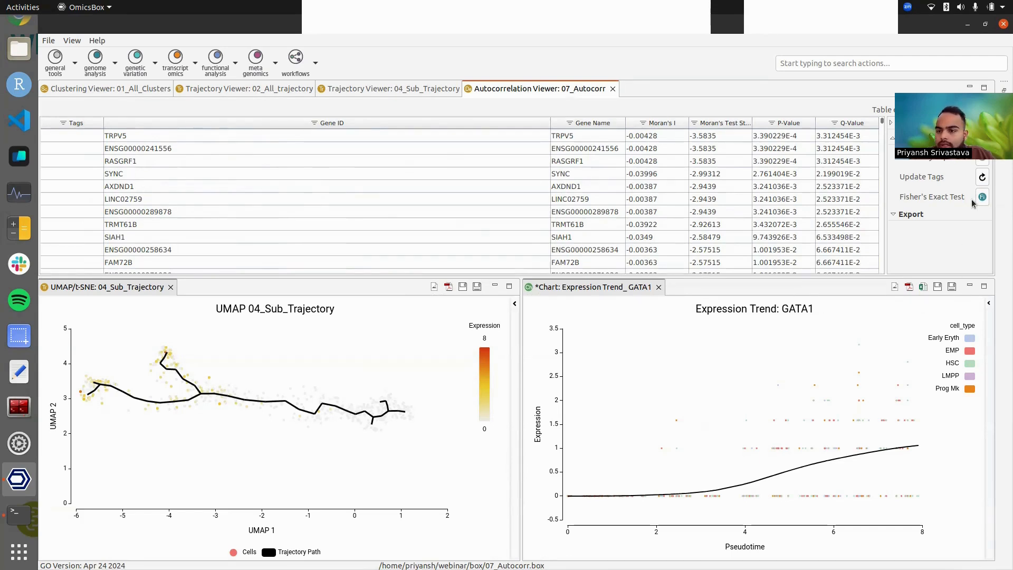
Color the 04_Sub_Trajectory UMAP by the expression of SYNC instead of GATA1
left_click(416, 90)
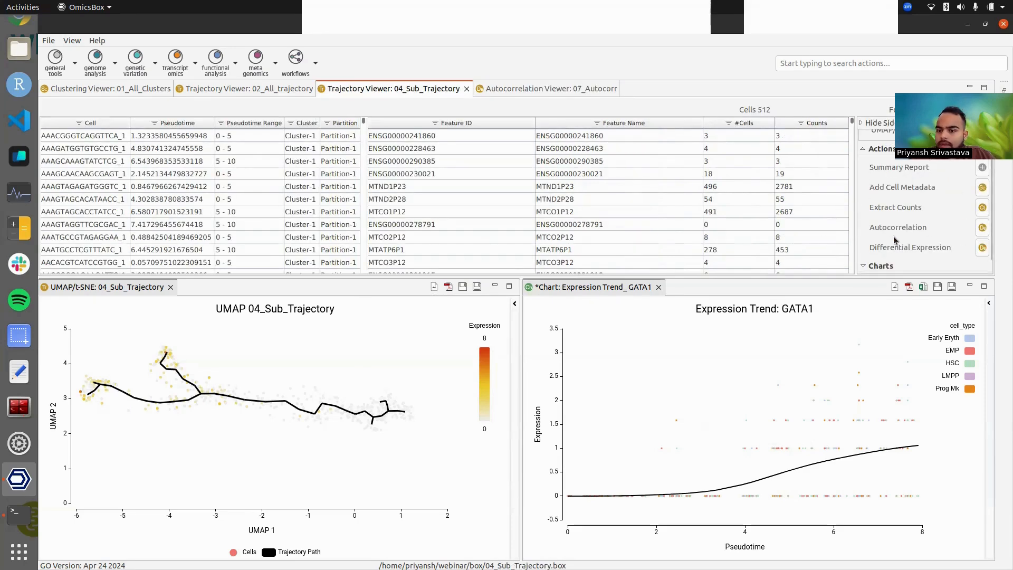
left_click(514, 304)
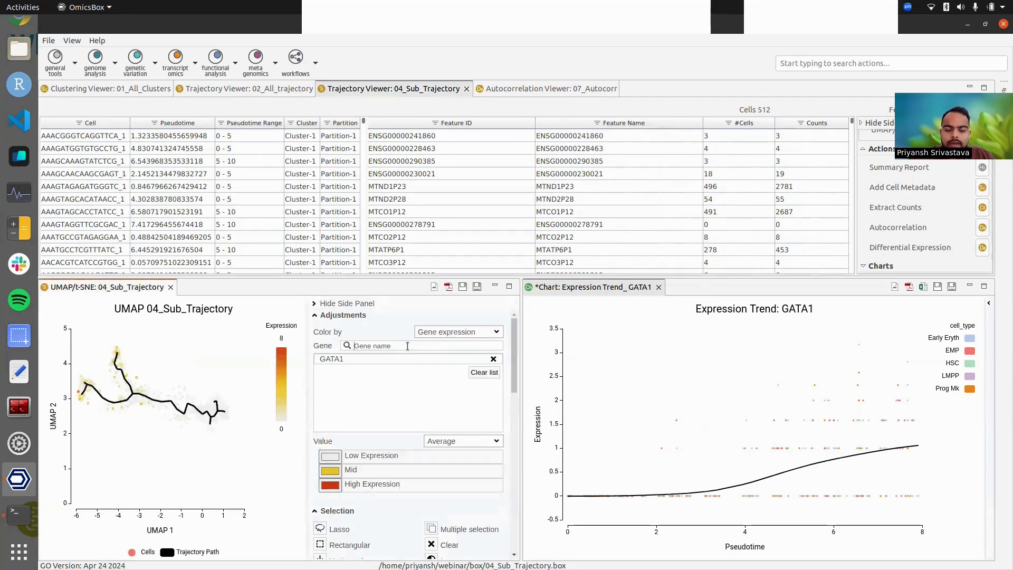
type("SYNC")
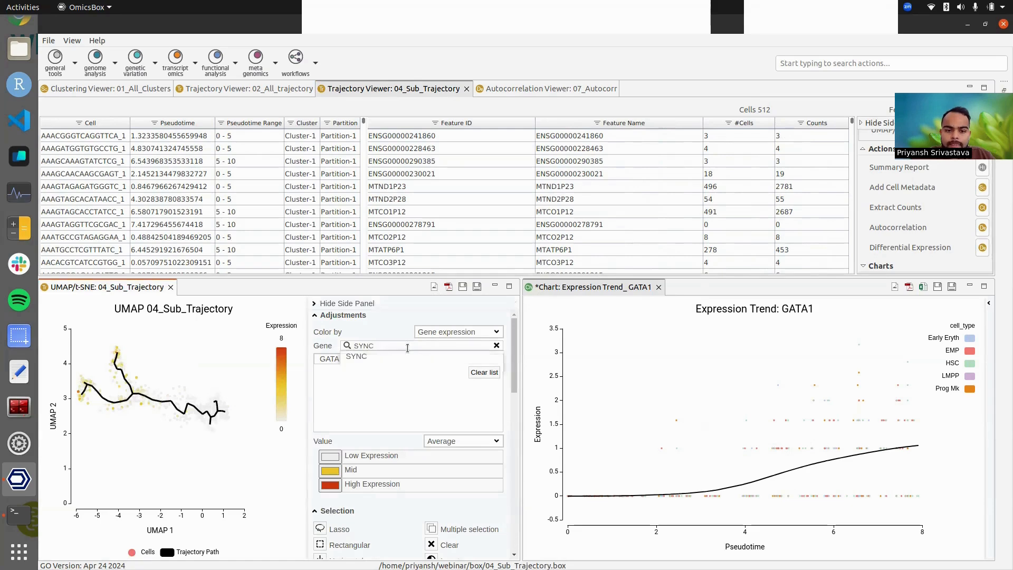
left_click(407, 354)
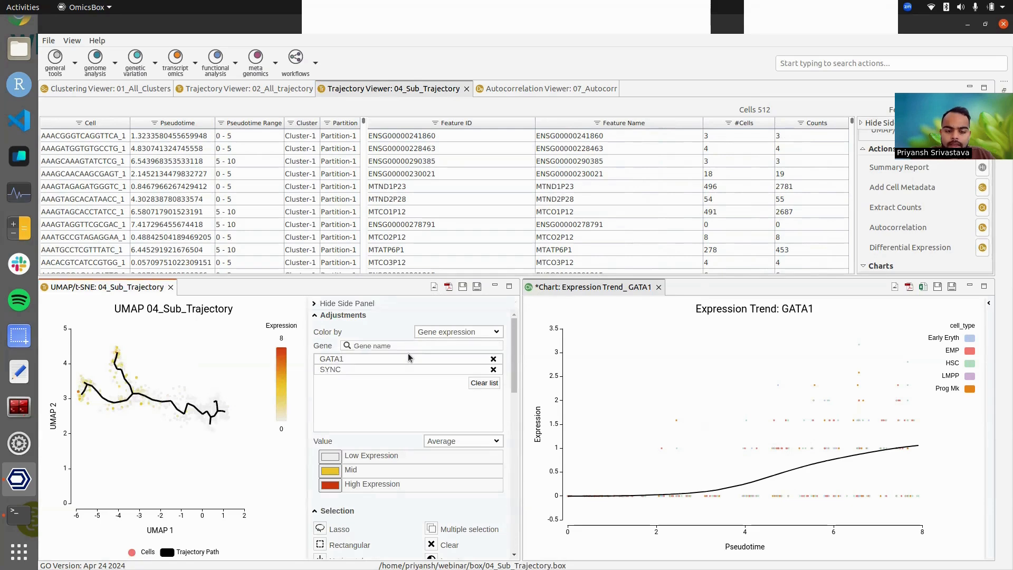
left_click(493, 358)
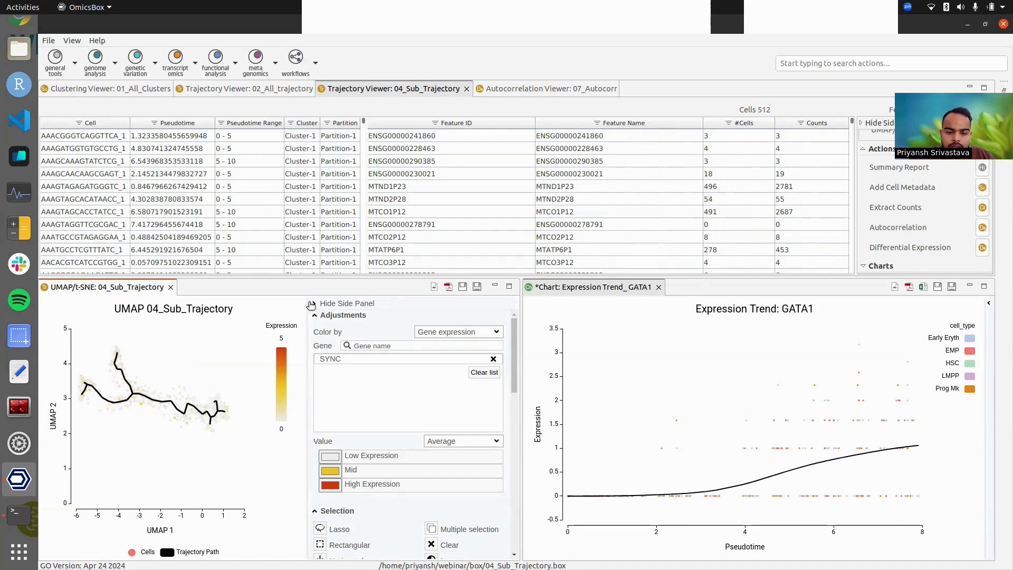
Set the UMAP's mid expression color to red (240, 0, 0), leave the high expression color as it is, and hide the plot's options
left_click(326, 484)
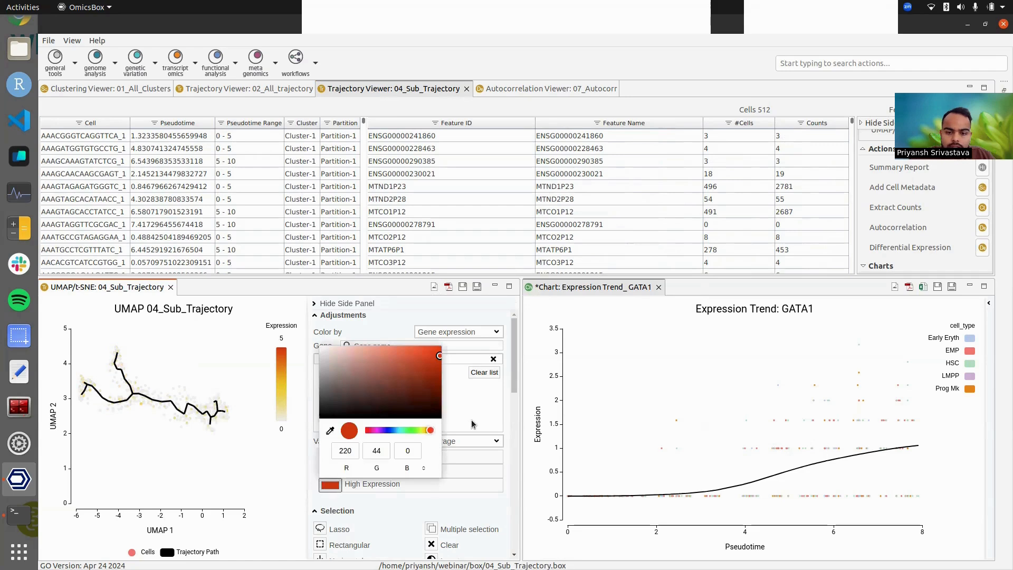
left_click(472, 424)
left_click(330, 470)
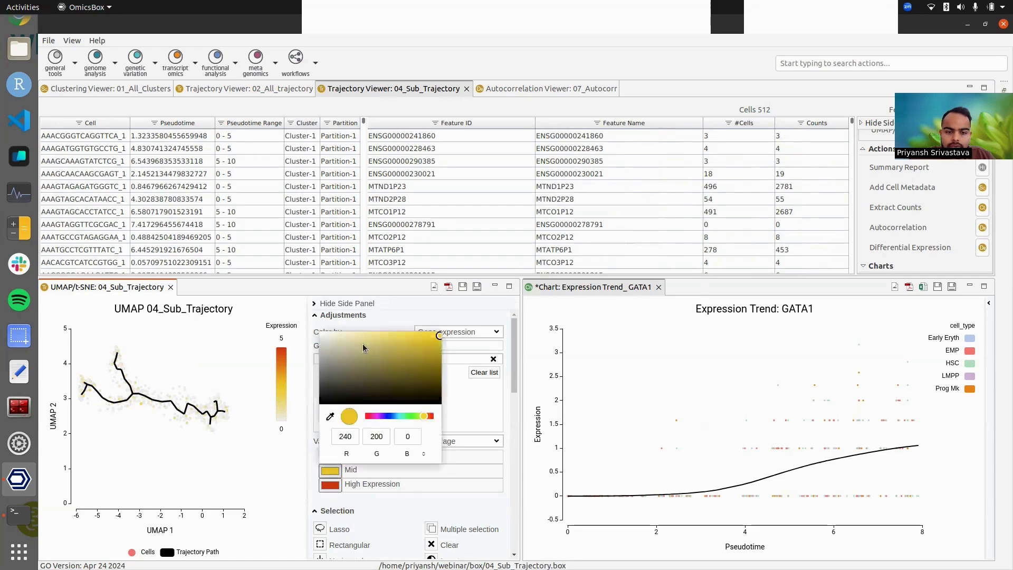
left_click_drag(425, 418, 431, 416)
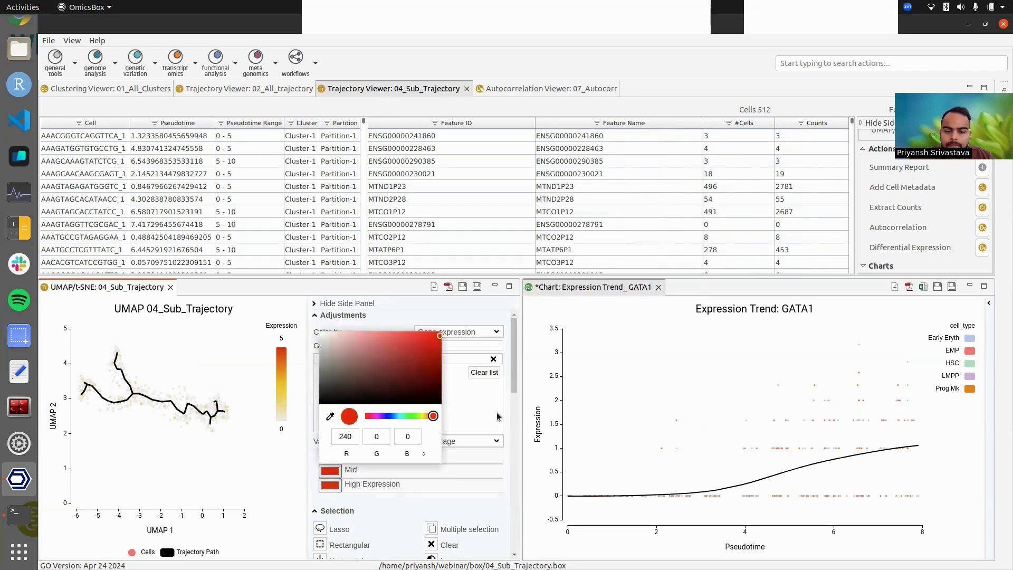
left_click(381, 327)
left_click(334, 303)
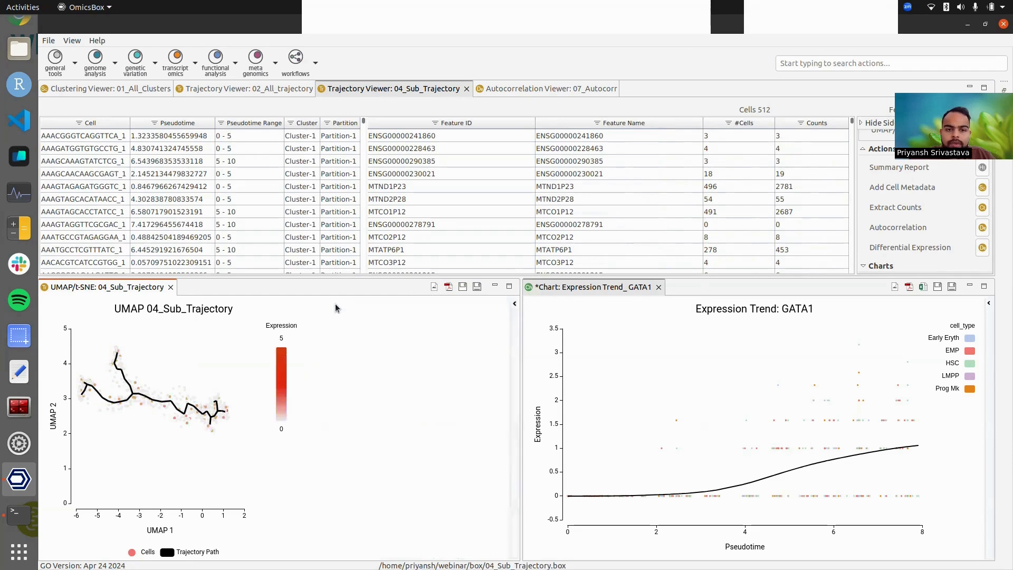
Sort the 07_Autocorr table by Moran's test statistic in descending order
left_click(541, 90)
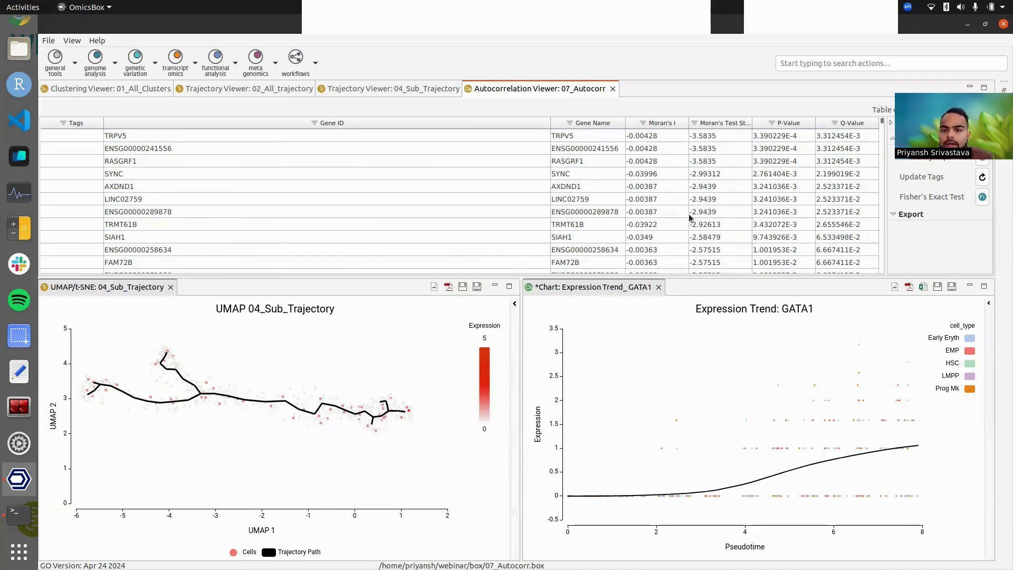
left_click(717, 123)
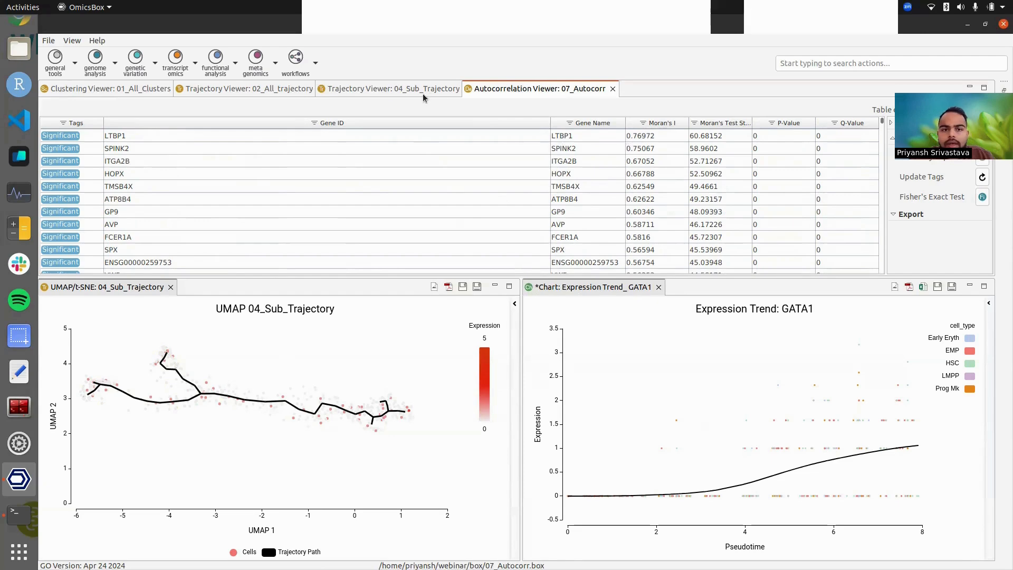
Search for SPINK among the UMAP's coloring genes and check the gene's full name in the 07_Autocorr table
left_click(383, 91)
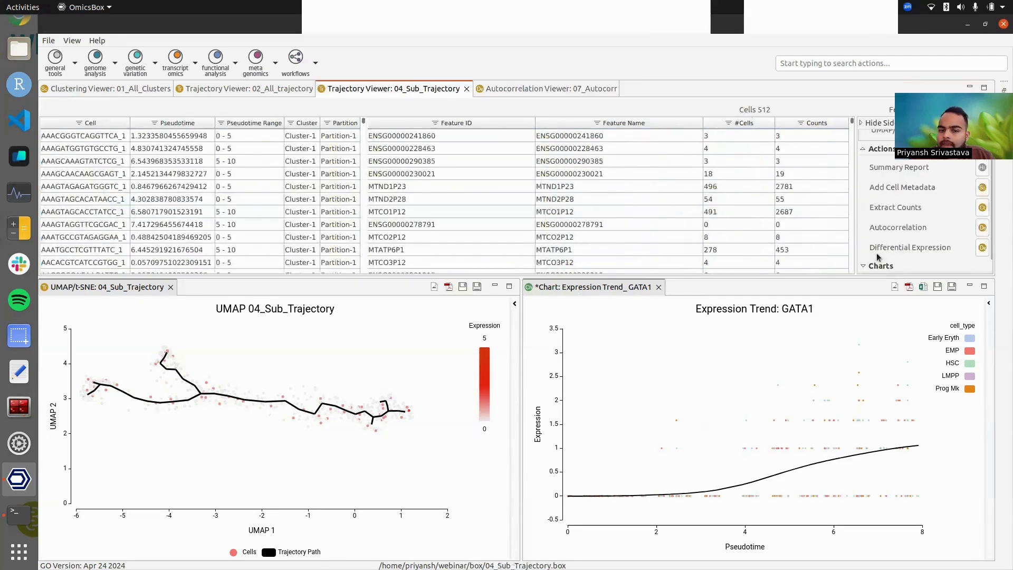
left_click(516, 305)
type("SPINK")
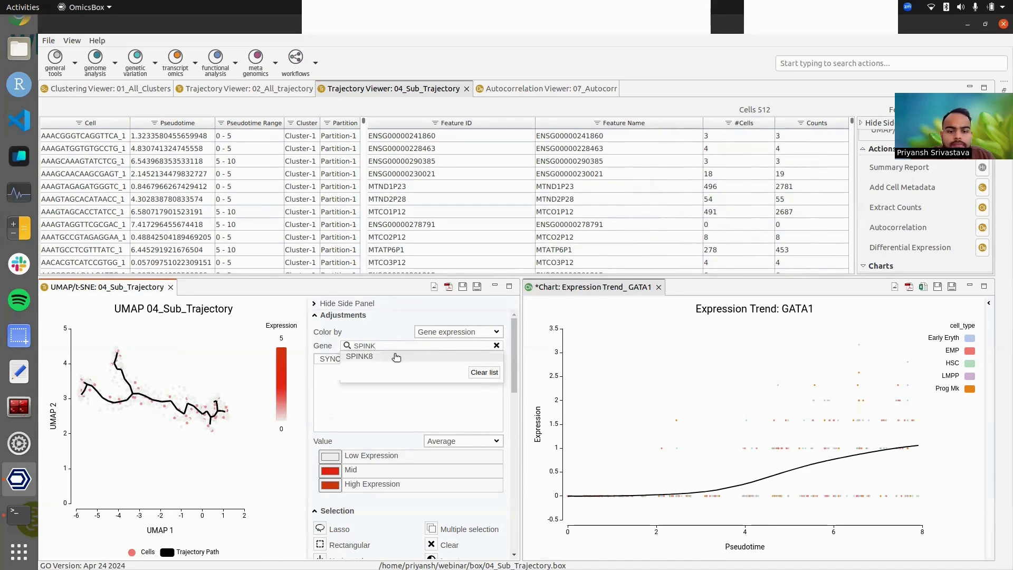
left_click(544, 92)
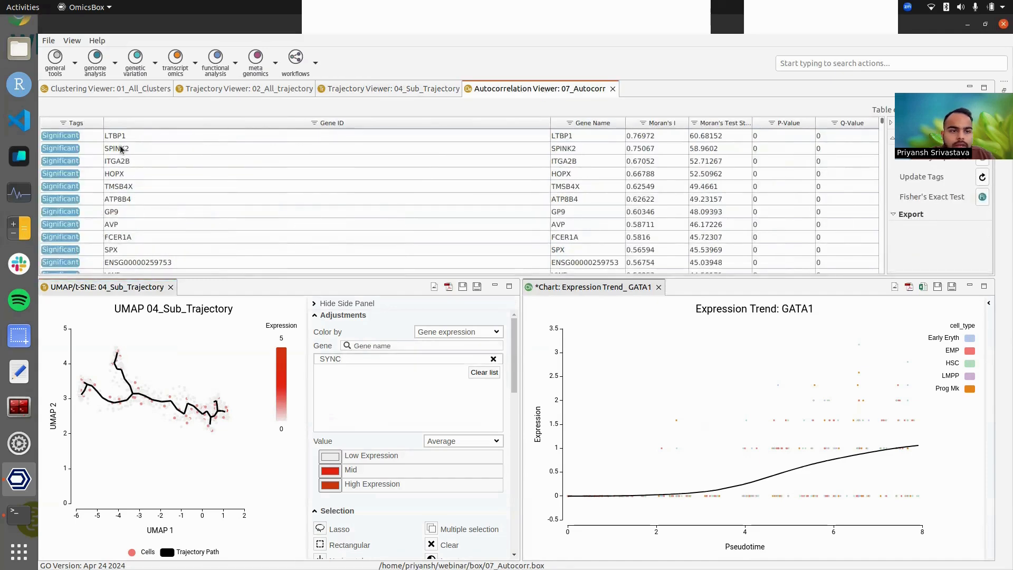
Color the 04_Sub_Trajectory UMAP by the expression of SPINK8 instead of SYNC
left_click(384, 343)
type("SP")
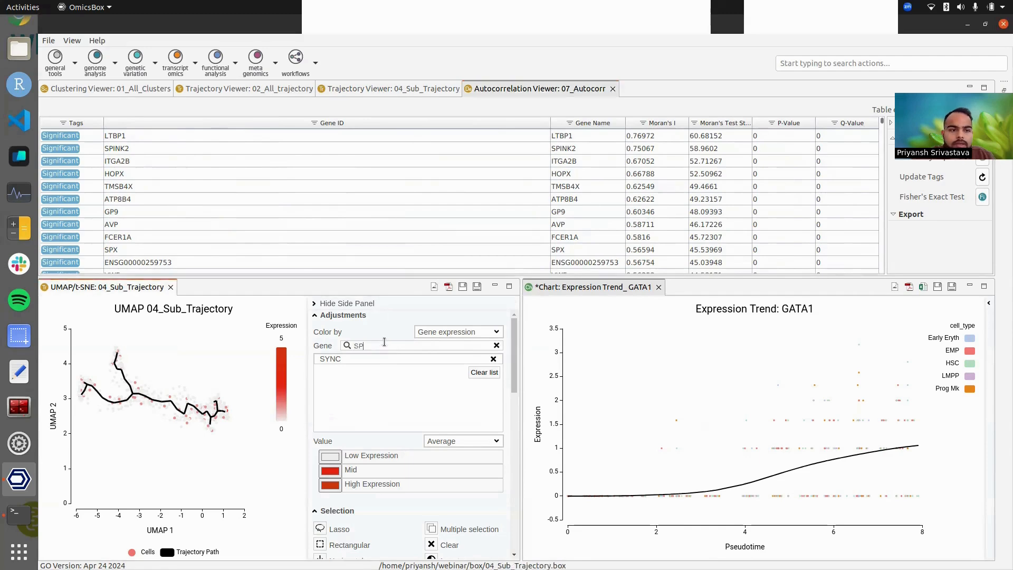
type("INK")
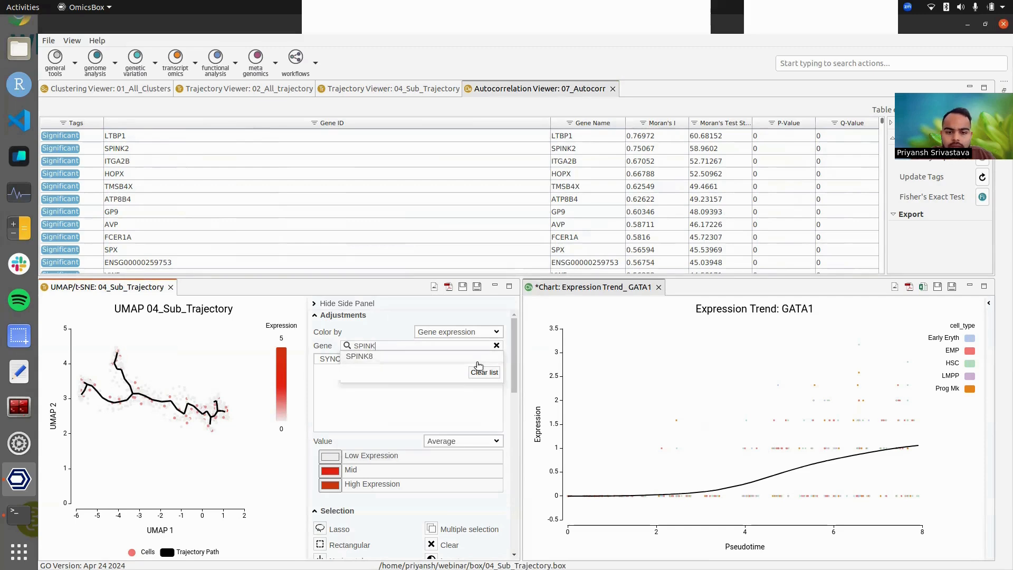
left_click(432, 356)
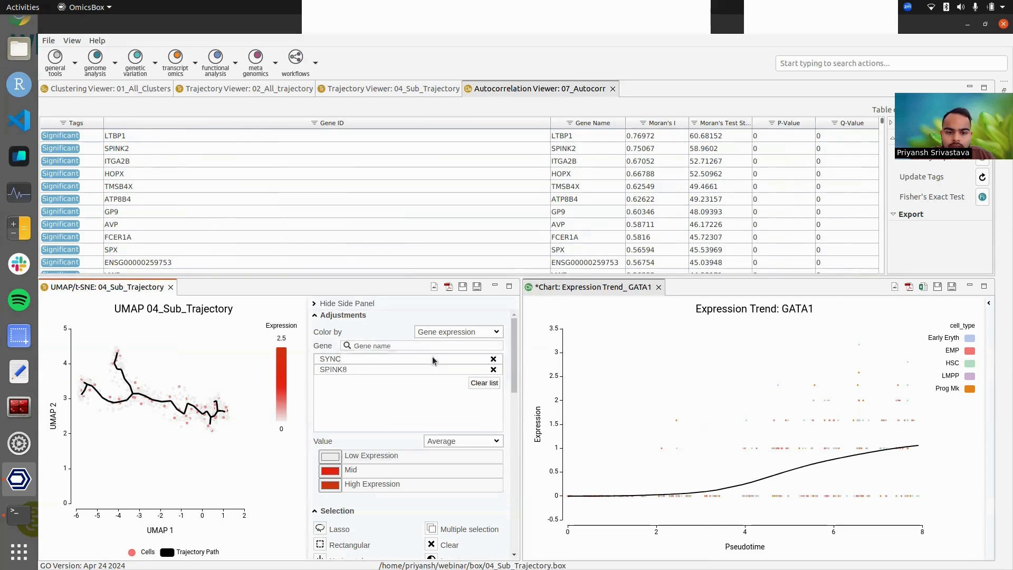
left_click(493, 358)
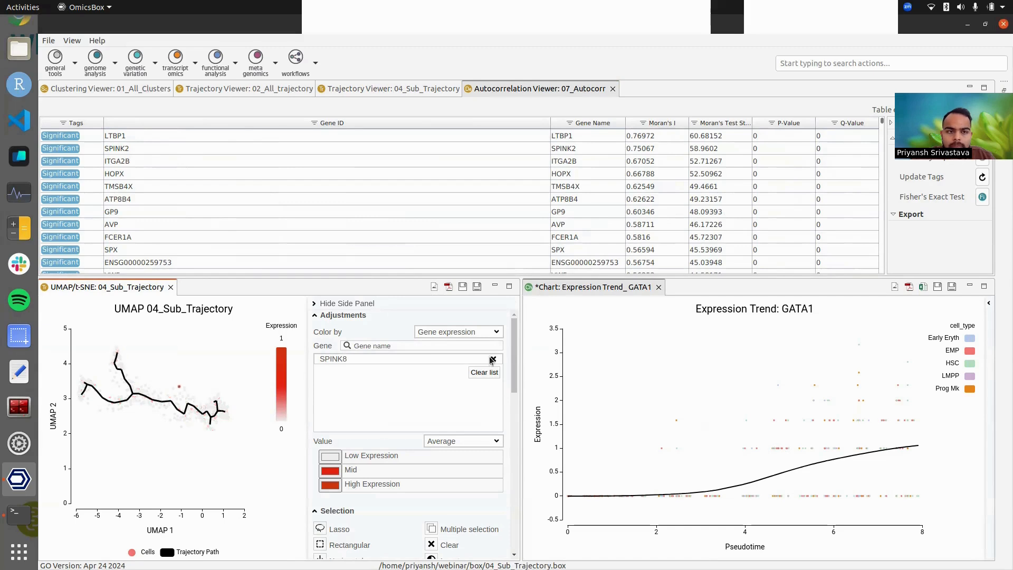
Replace SPINK8 with GP9 as the gene coloring the UMAP and hide the plot's options
left_click(492, 359)
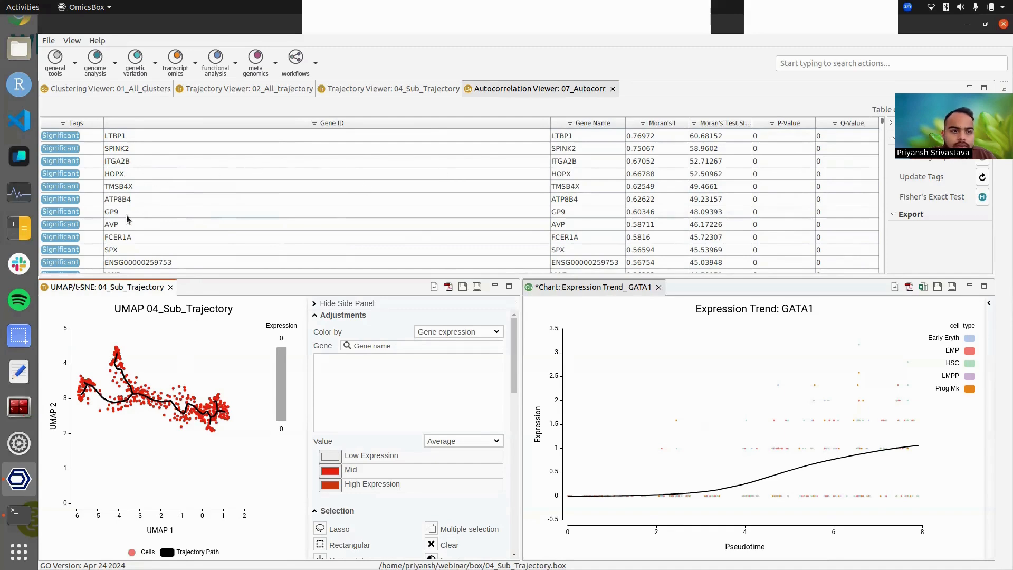
left_click(444, 344)
type("GP")
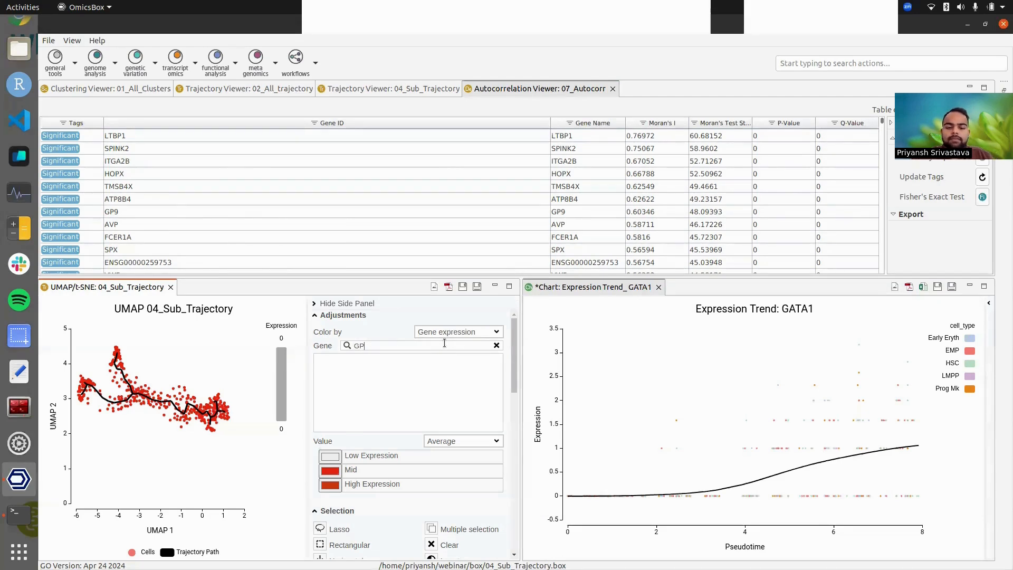
type("9")
left_click(384, 361)
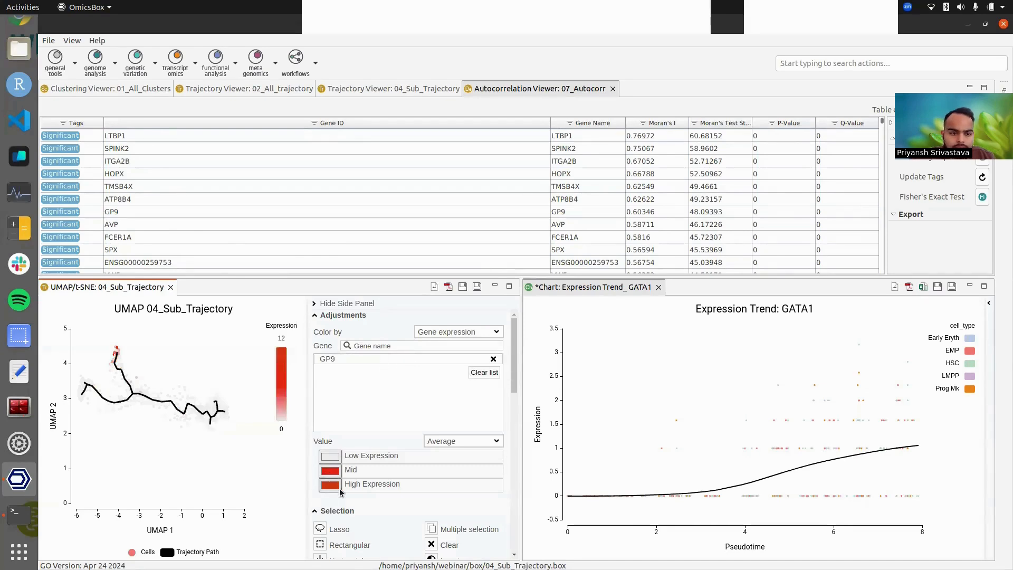
left_click(342, 304)
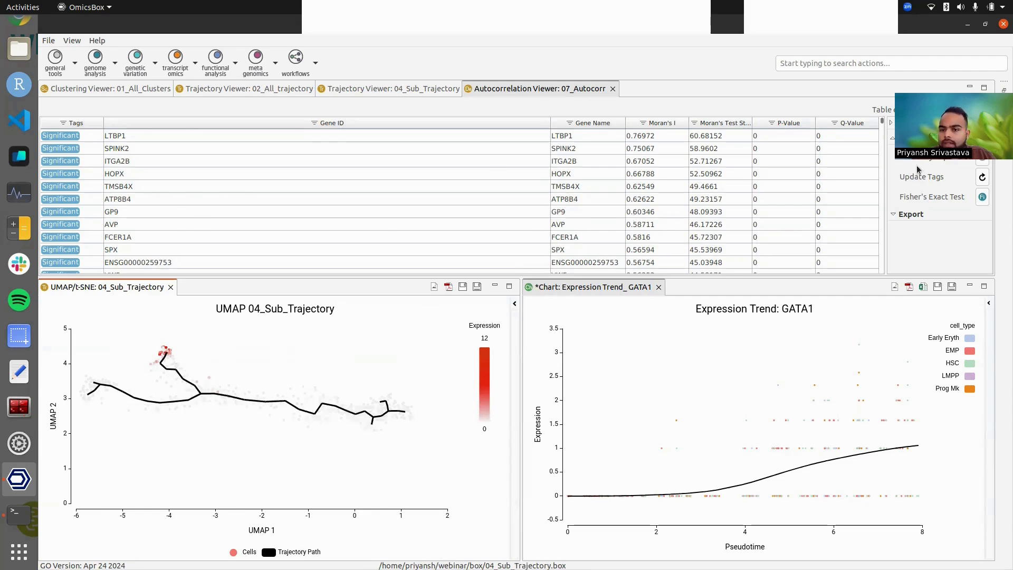
Create an expression trend chart of GP9 for 04_Sub_Trajectory with log transform, smoothness 0.1 and cells colored by cell_type
left_click(418, 90)
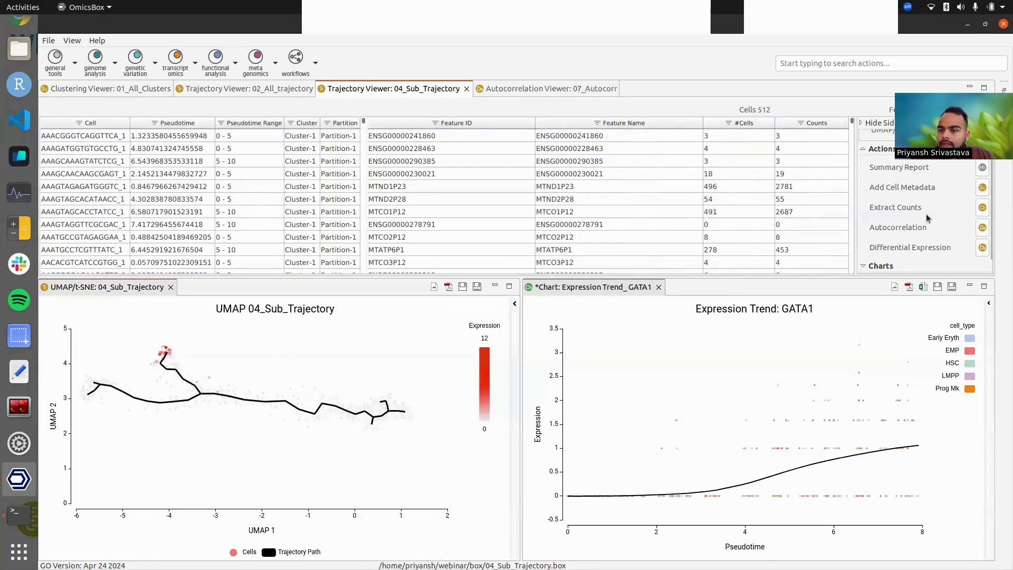
scroll(928, 218, "down", 1)
left_click(892, 248)
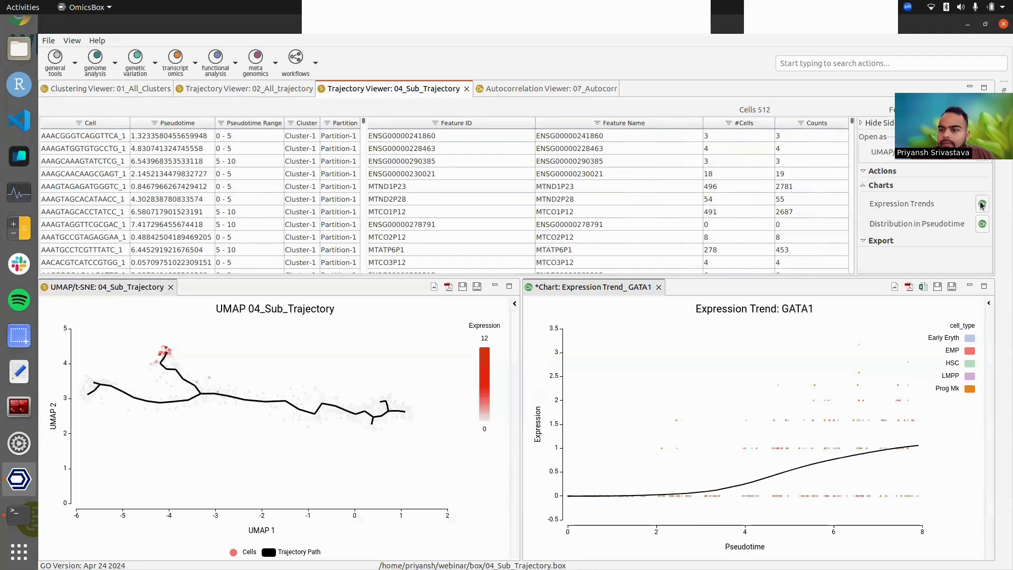
left_click(981, 203)
left_click(630, 239)
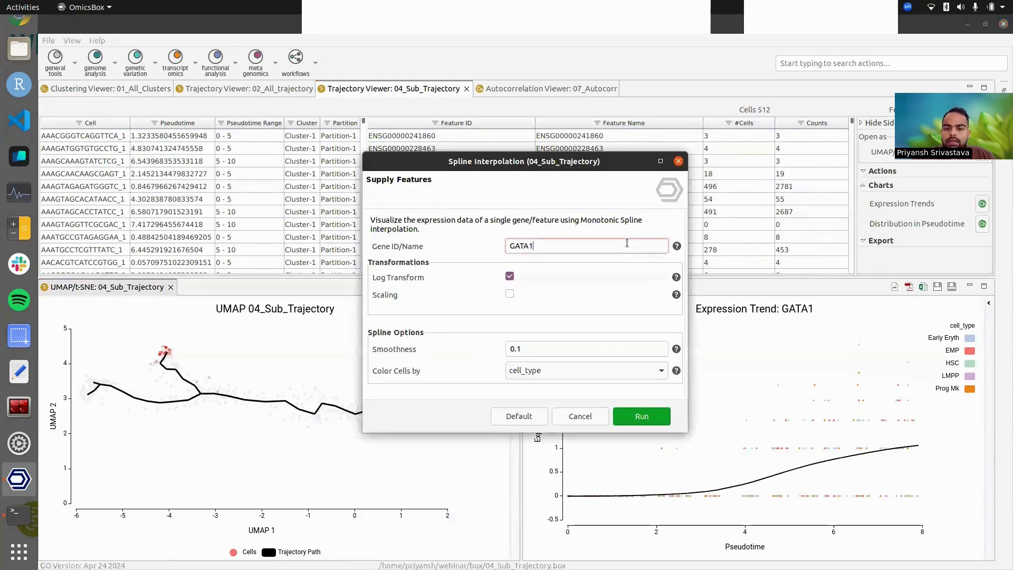
key("ctrl+a")
key("BackSpace")
type("GP9")
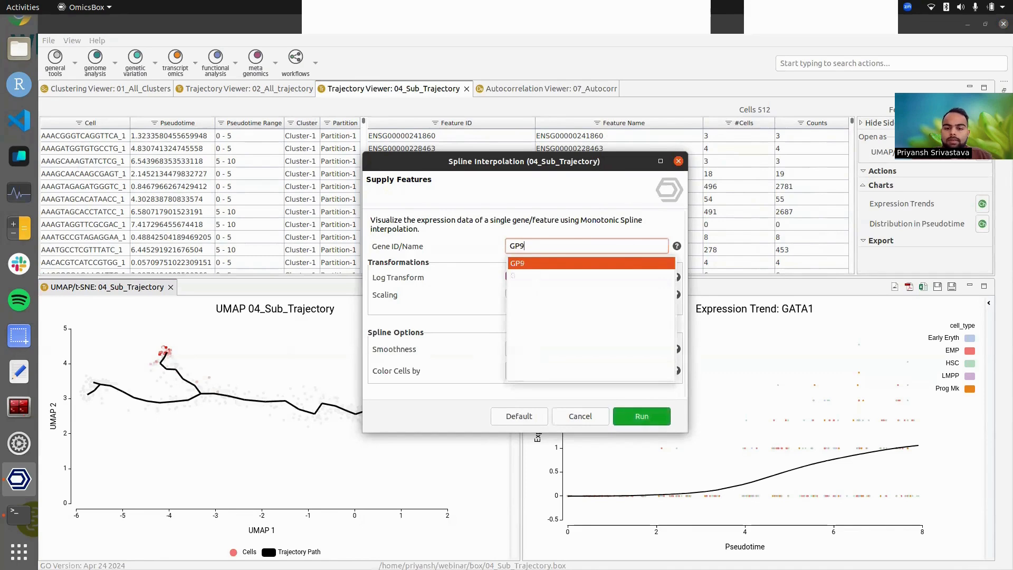
left_click(590, 264)
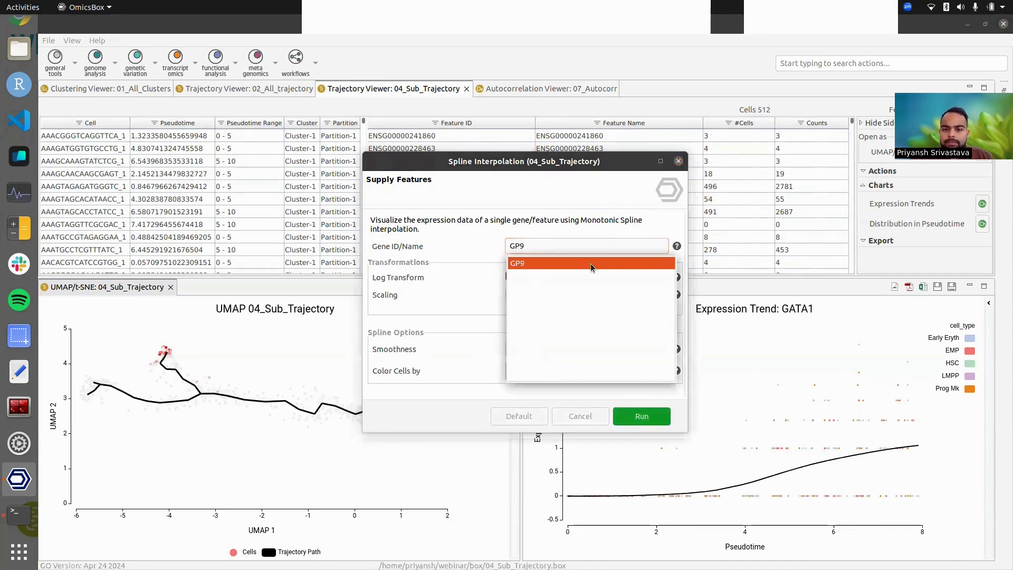
left_click(649, 417)
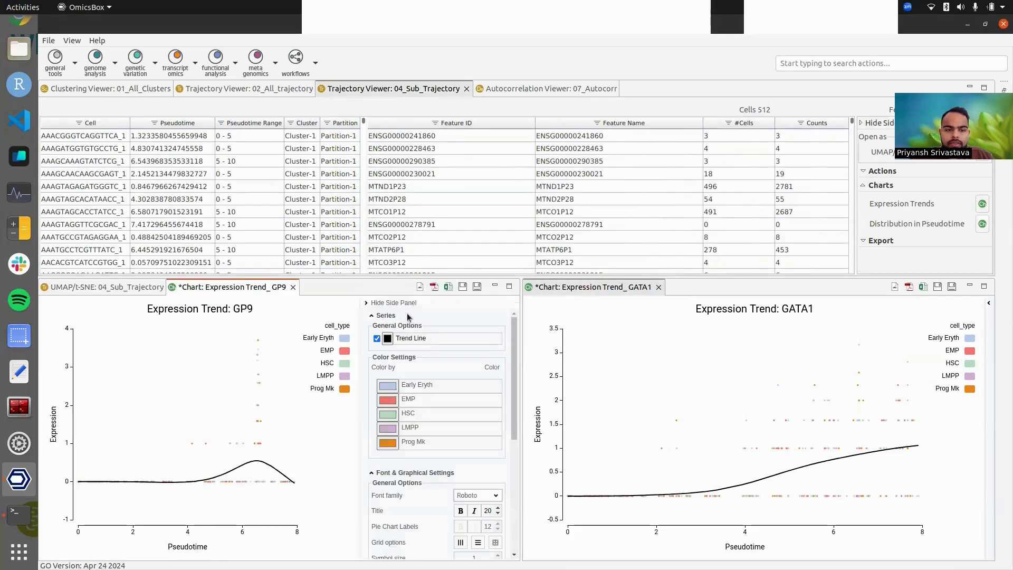
Place the GP9 trend chart beside the UMAP in place of the GATA1 chart, closing that one unsaved, and hide the chart options
left_click_drag(224, 295, 681, 346)
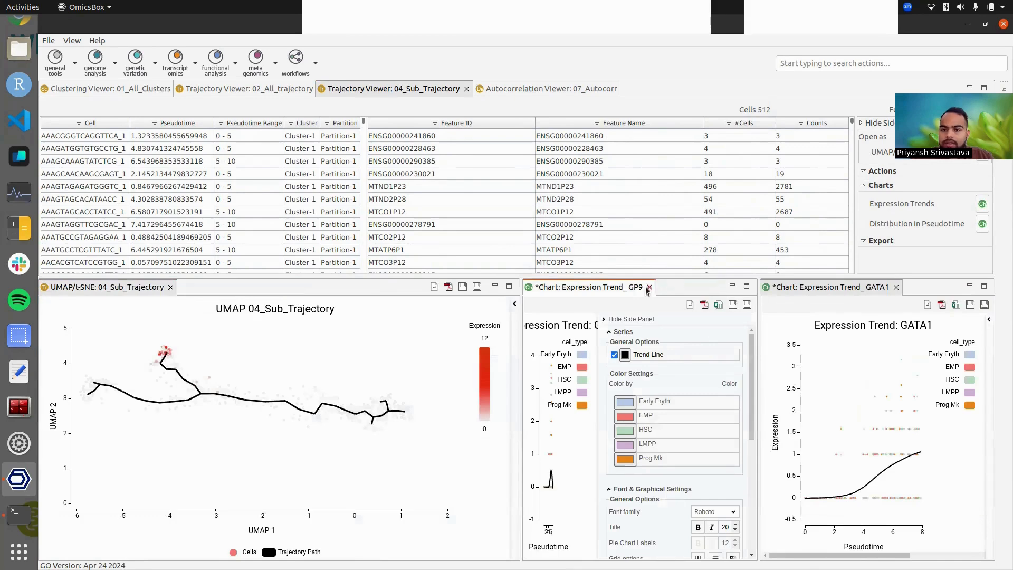
left_click(895, 287)
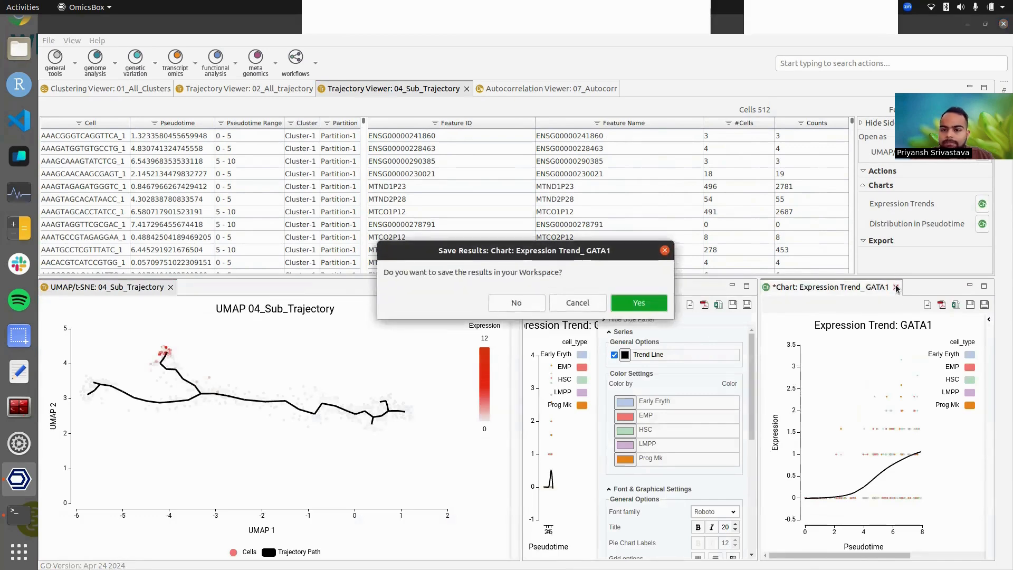
left_click(530, 303)
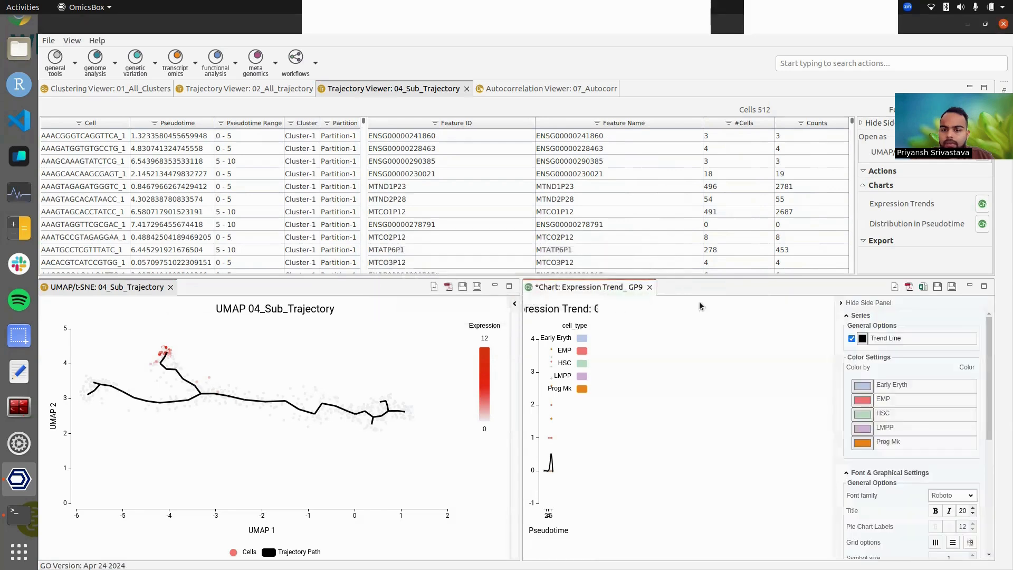
left_click(870, 303)
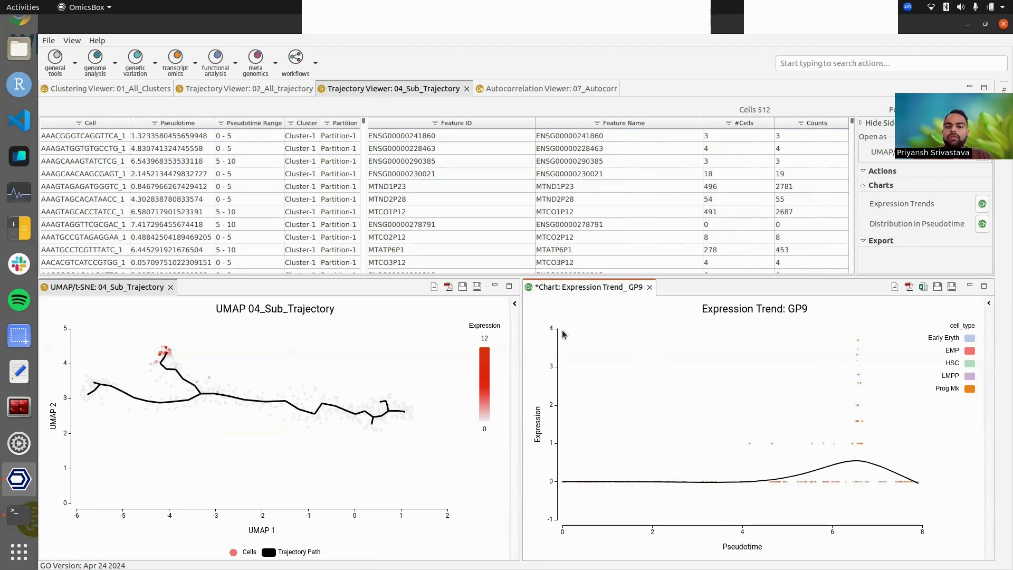
Examine the Fisher's Exact Test configuration for 07_Autocorr and close it without running the test
left_click(480, 89)
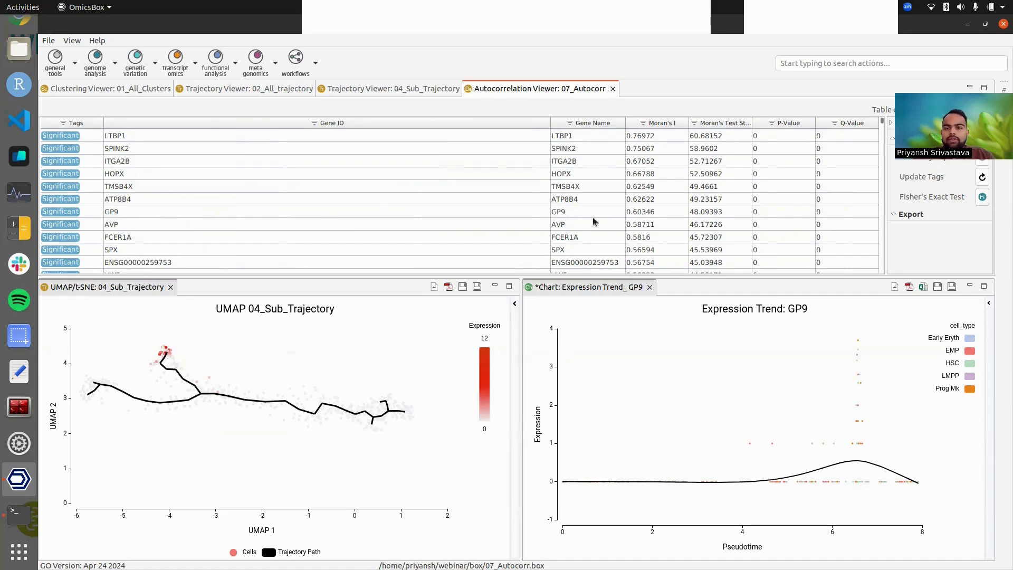
left_click(981, 196)
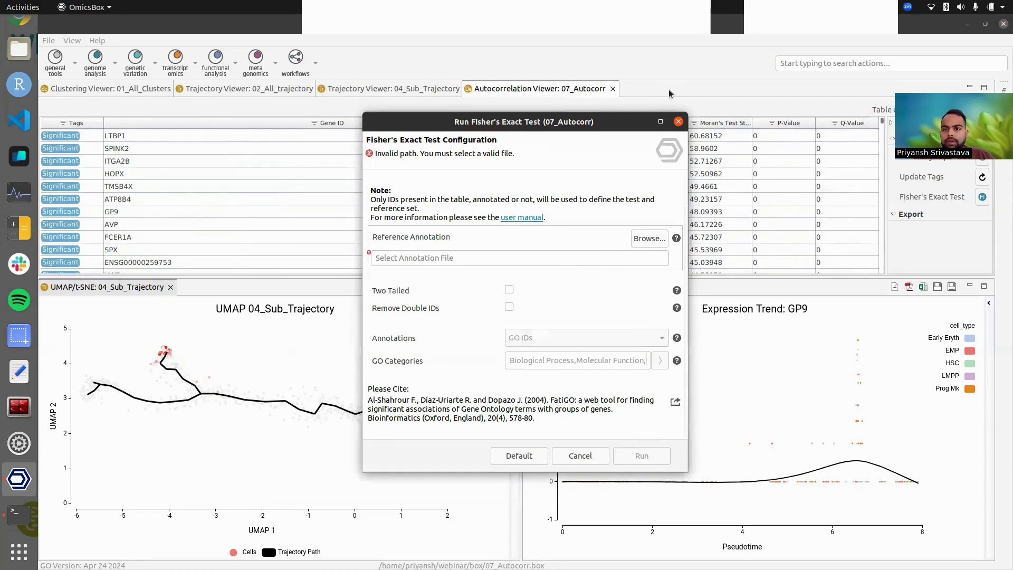
left_click(678, 122)
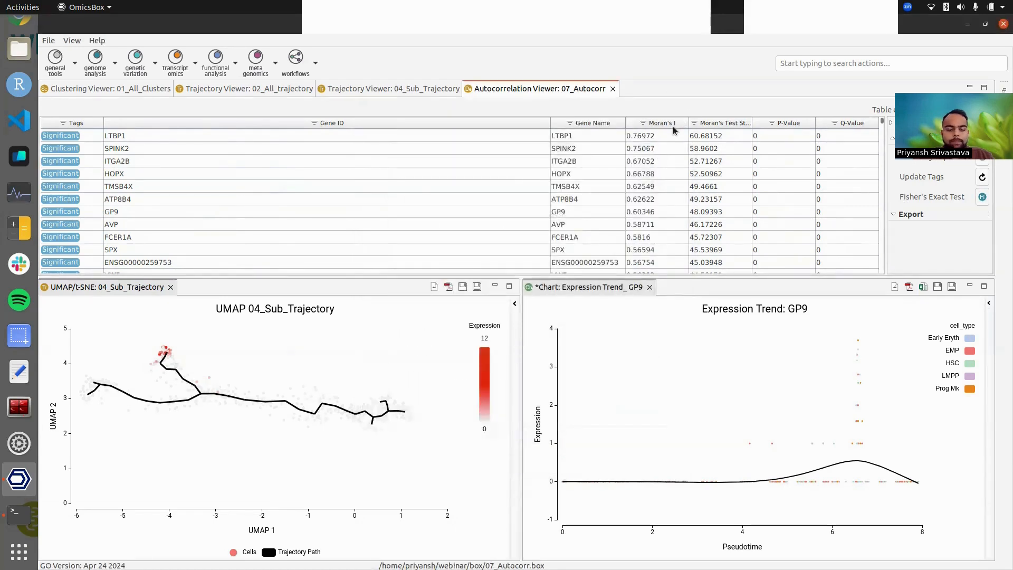
key("alt+Tab")
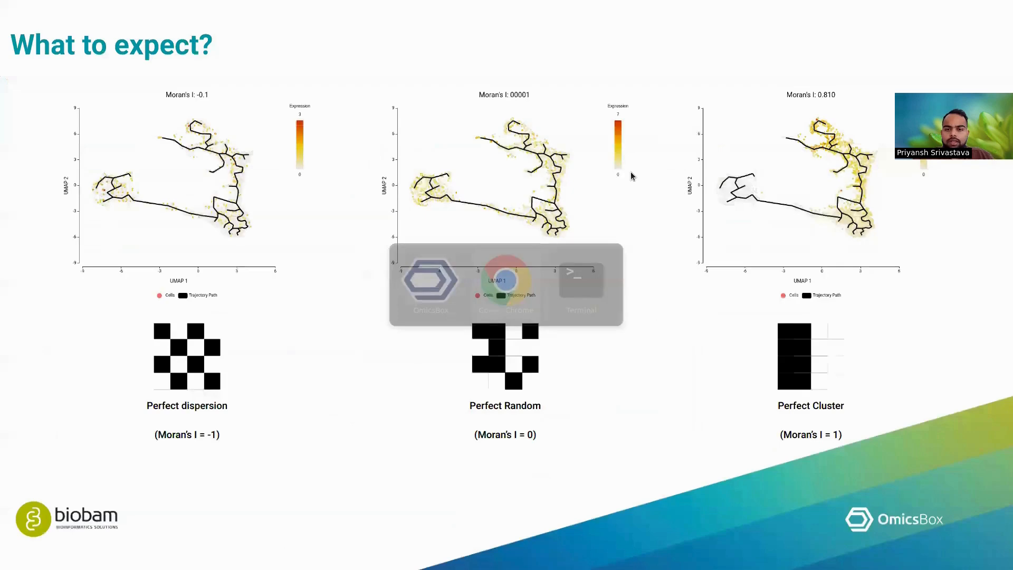
key("Right")
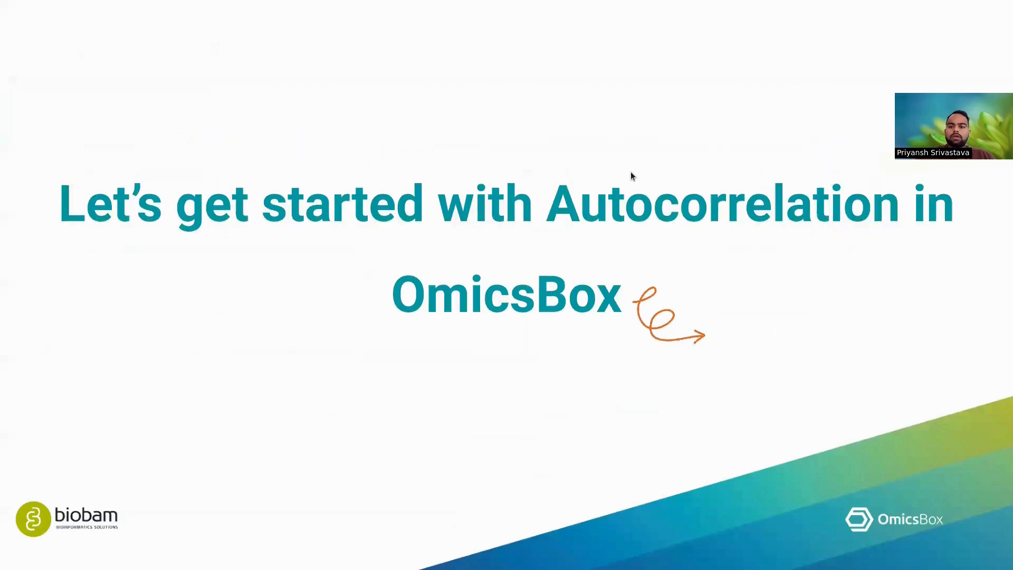
key("Right")
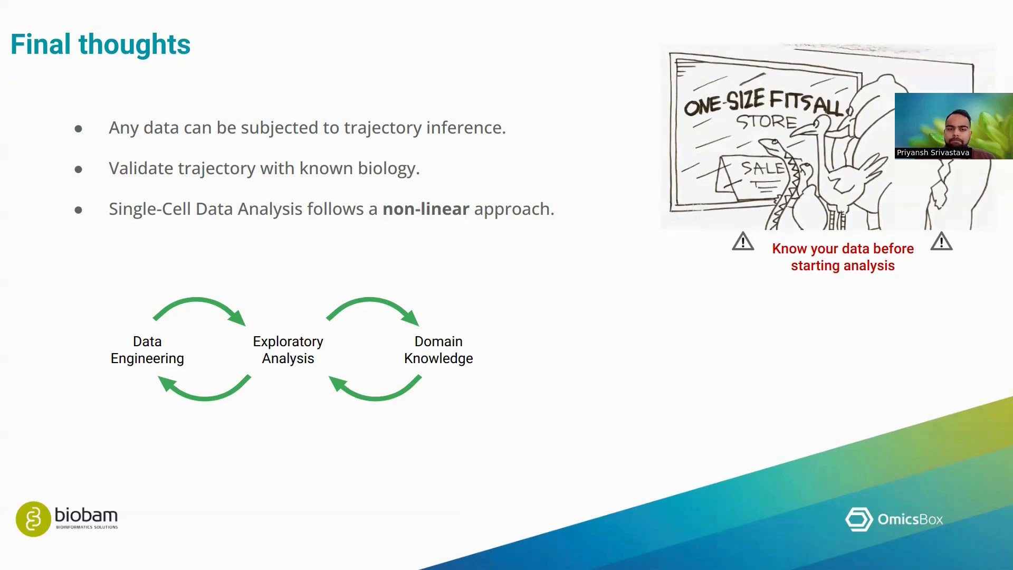
key("Right")
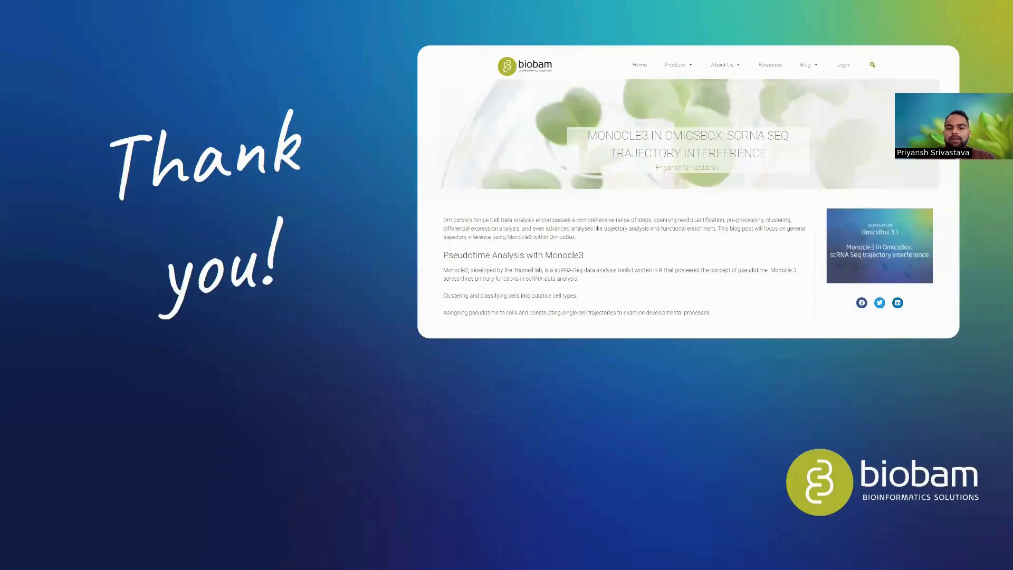